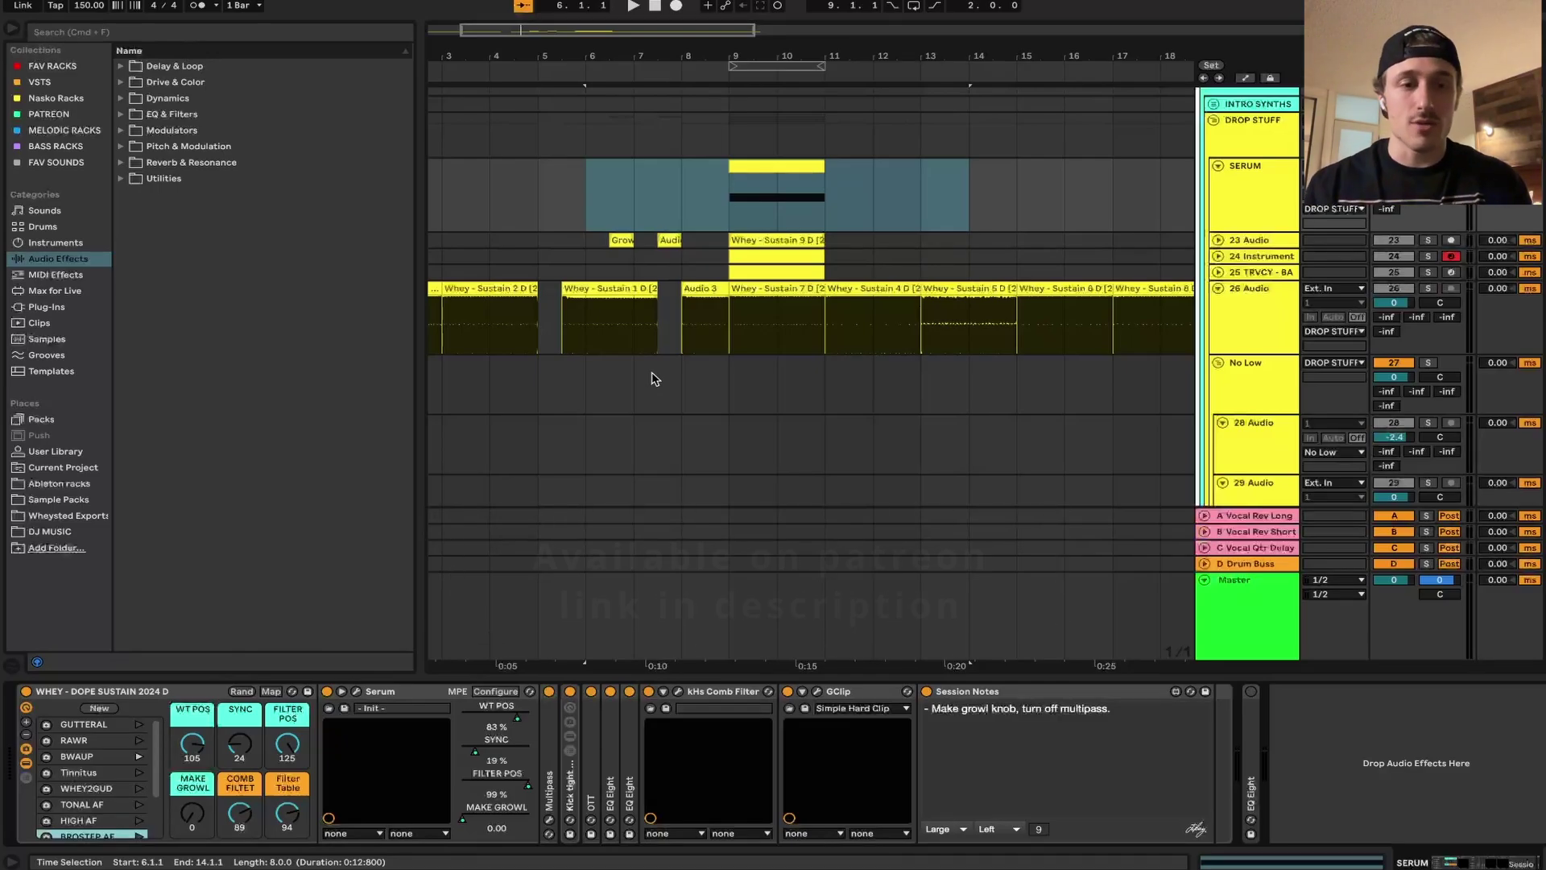
Open the Serum interface of the SERUM track and move its window clear of the clips in the arrangement.
{"action": "scroll", "coordinate": [83, 768], "scroll_direction": "down", "scroll_amount": 3}
{"action": "scroll", "coordinate": [83, 768], "scroll_direction": "up", "scroll_amount": 4}
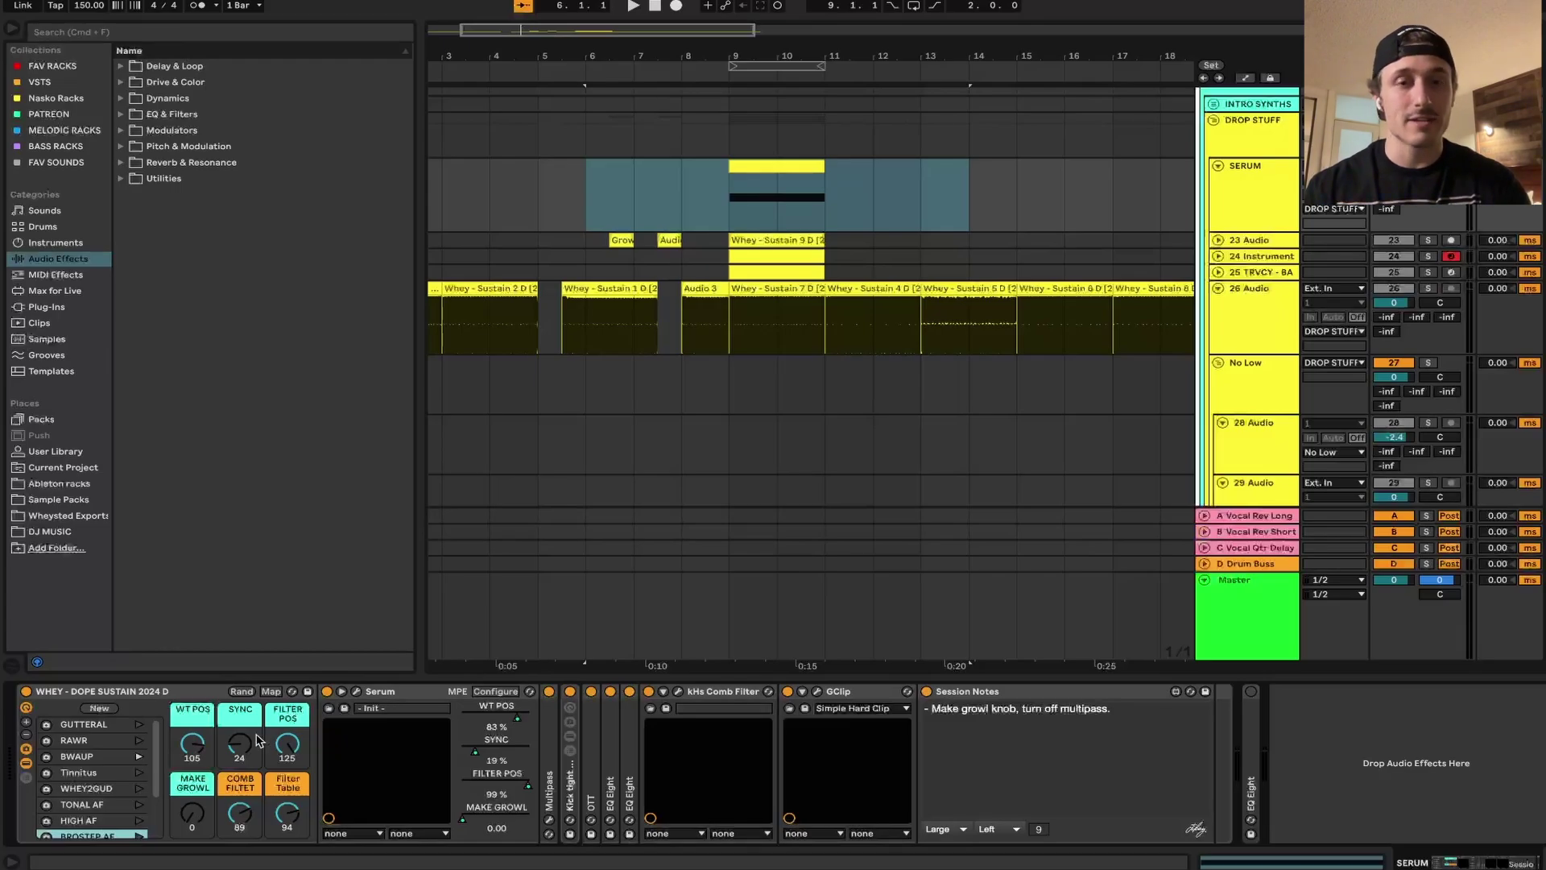
{"action": "left_click", "coordinate": [356, 691]}
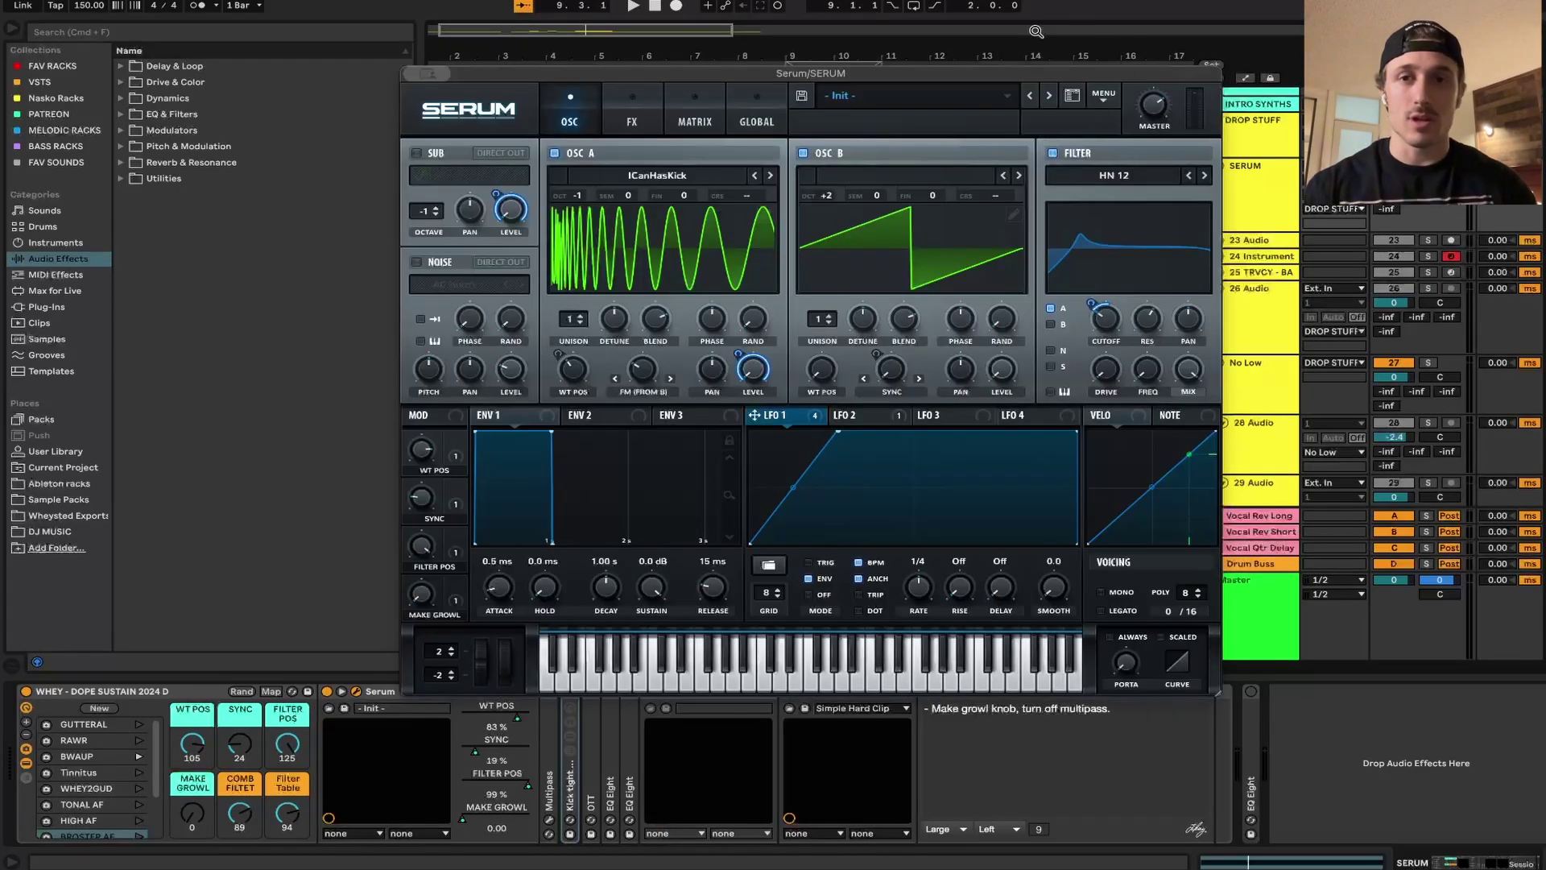
{"action": "left_click_drag", "start_coordinate": [958, 81], "coordinate": [978, 404]}
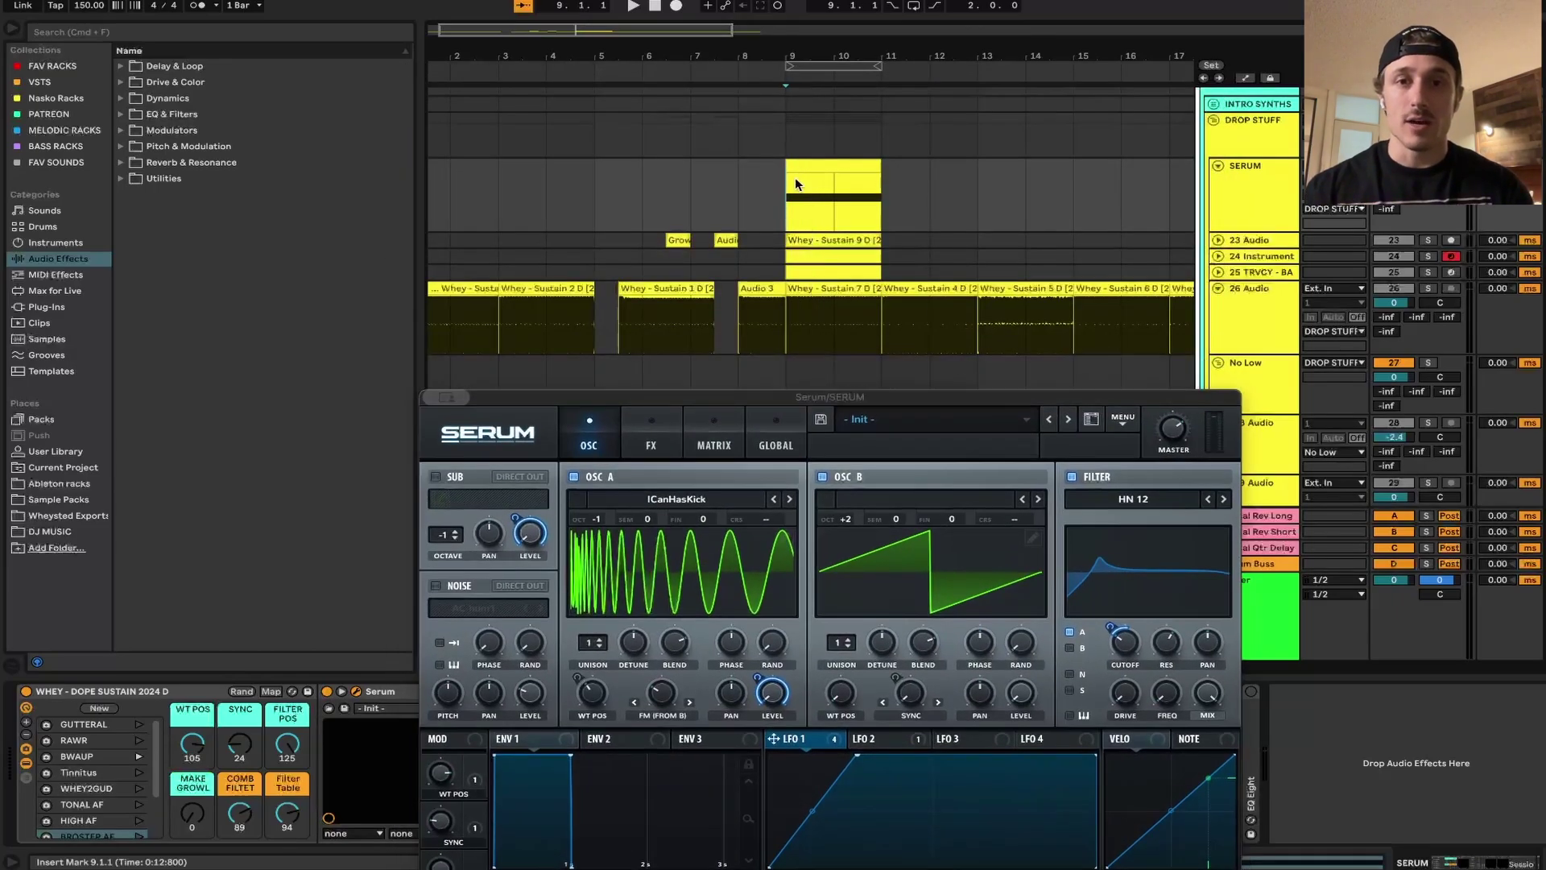
Add a locator named "Drop start" at bar 9 of the arrangement.
{"action": "scroll", "coordinate": [794, 177], "scroll_direction": "up", "scroll_amount": 5}
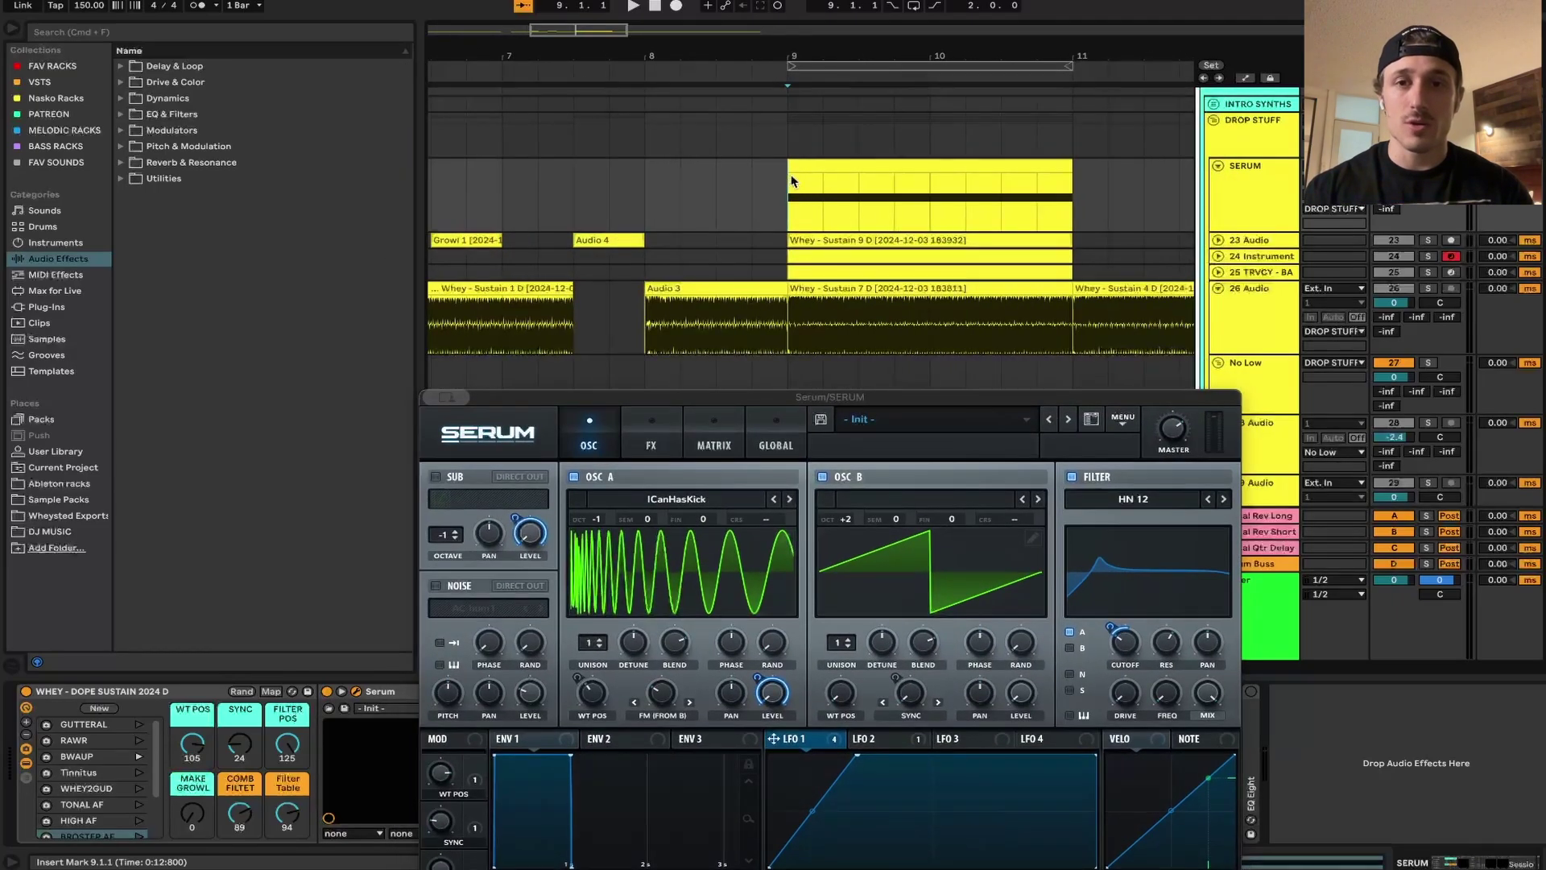
{"action": "right_click", "coordinate": [788, 77]}
{"action": "left_click", "coordinate": [814, 120]}
{"action": "type", "text": "Drop start"}
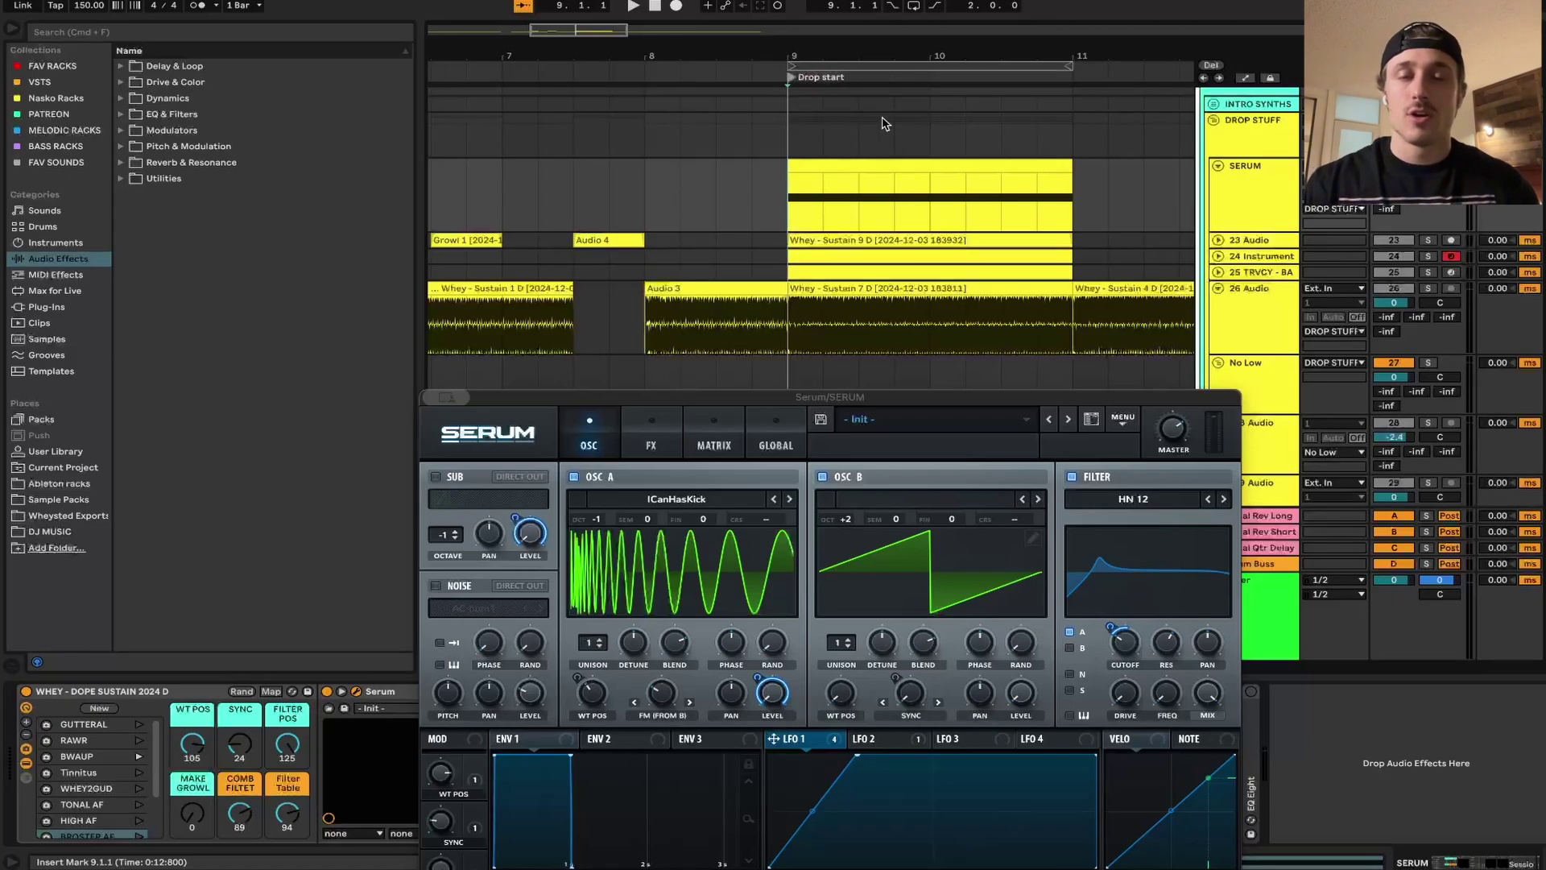
{"action": "key", "text": "Return"}
Shift the SERUM clip half a bar later and select the empty gap between the drop start and the clip.
{"action": "left_click_drag", "start_coordinate": [892, 172], "coordinate": [963, 173]}
{"action": "left_click", "coordinate": [817, 198]}
{"action": "scroll", "coordinate": [794, 197], "scroll_direction": "right", "scroll_amount": 2}
{"action": "scroll", "coordinate": [794, 197], "scroll_direction": "down", "scroll_amount": 1}
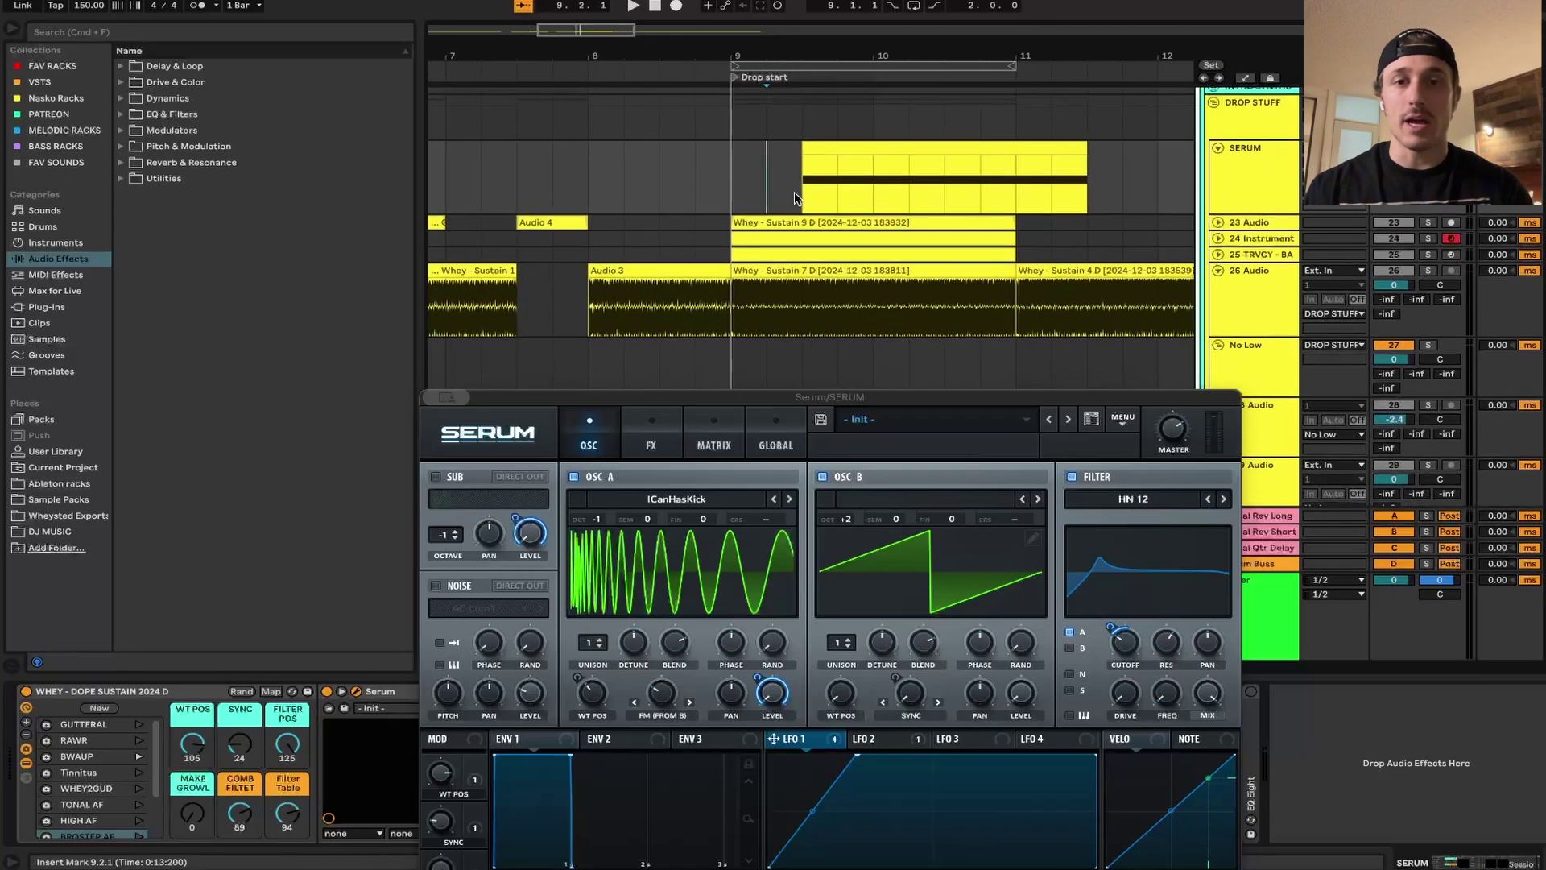
{"action": "left_click_drag", "start_coordinate": [736, 173], "coordinate": [794, 176]}
{"action": "left_click_drag", "start_coordinate": [801, 121], "coordinate": [733, 163]}
{"action": "left_click_drag", "start_coordinate": [763, 400], "coordinate": [745, 133]}
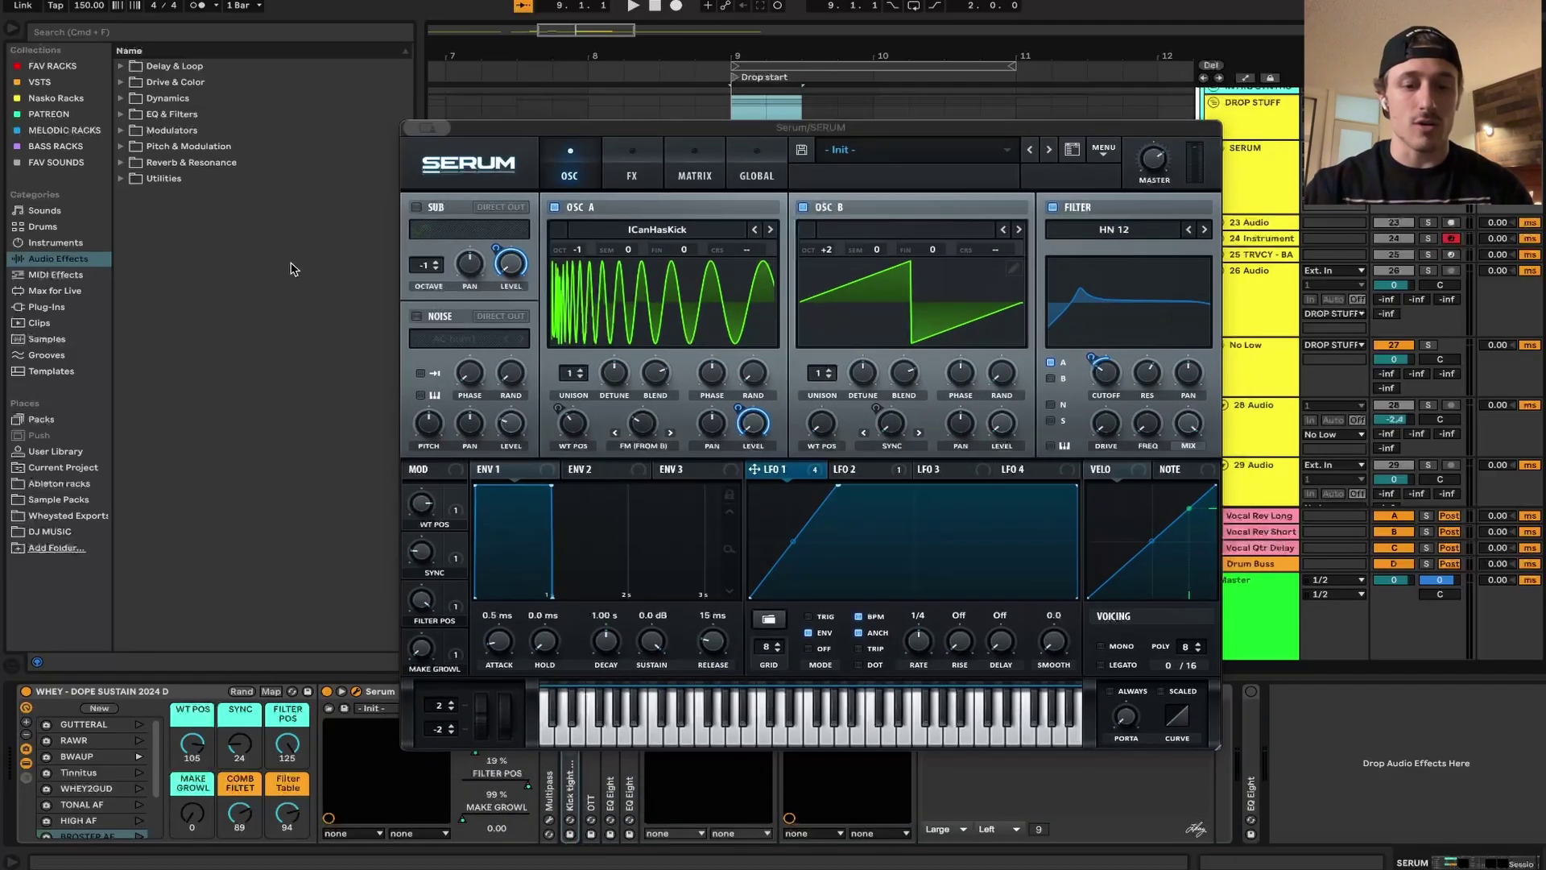
Search the browser for "whey x codex" and "jabs in the", and preview NEW JABS IN THE PIT FINAL V1.wav.
{"action": "key", "text": "super+f"}
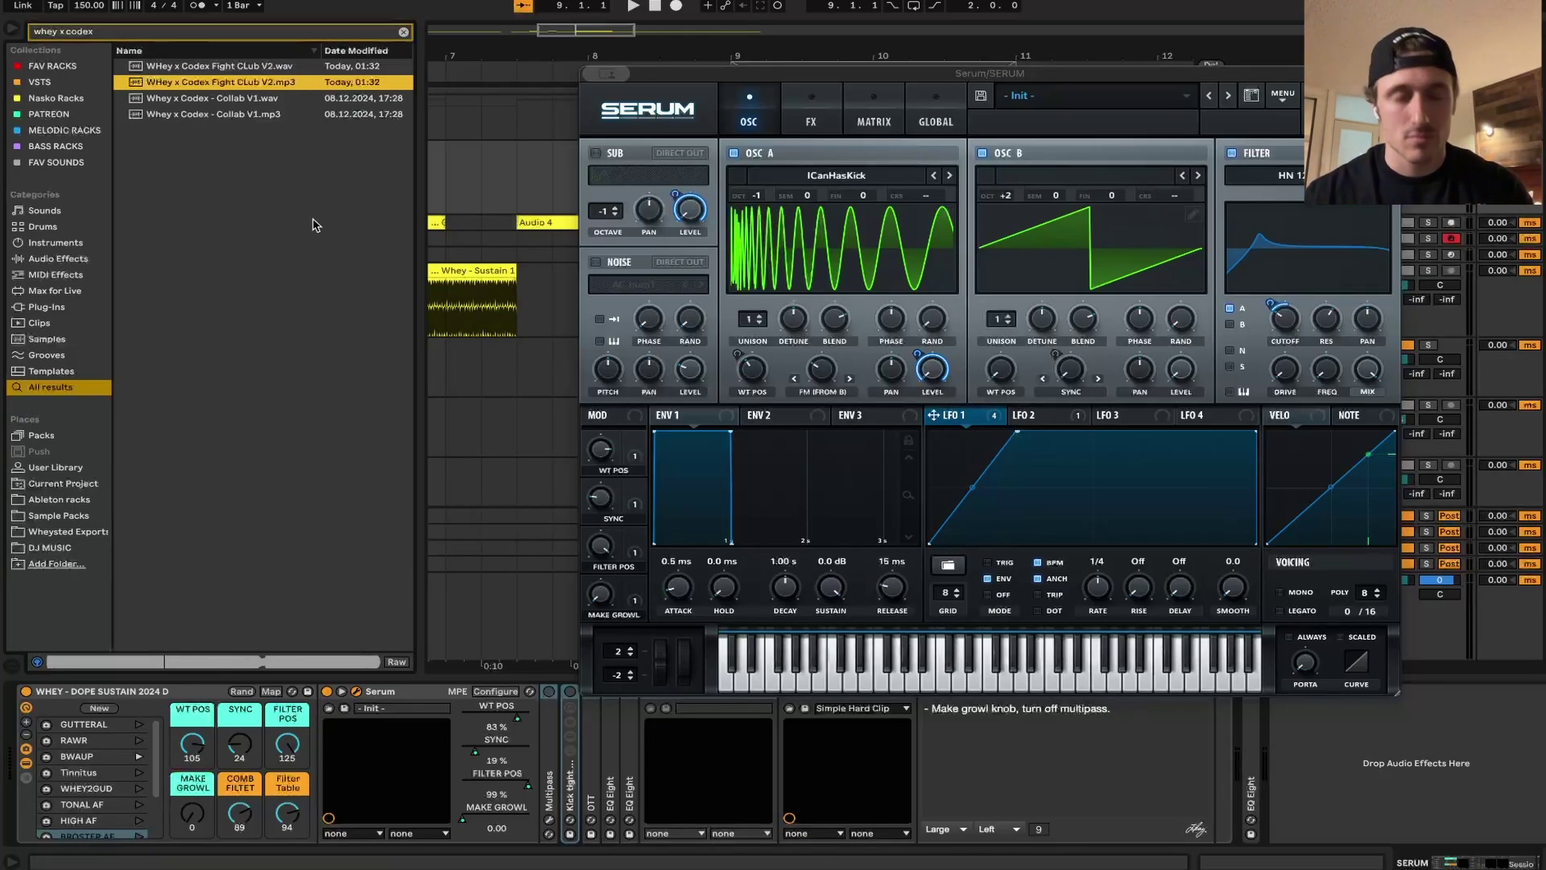
{"action": "left_click", "coordinate": [203, 33]}
{"action": "key", "text": "BackSpace"}
{"action": "key", "text": "BackSpace"}
{"action": "key", "text": "BackSpace"}
{"action": "key", "text": "BackSpace"}
{"action": "key", "text": "BackSpace"}
{"action": "key", "text": "BackSpace"}
{"action": "key", "text": "BackSpace"}
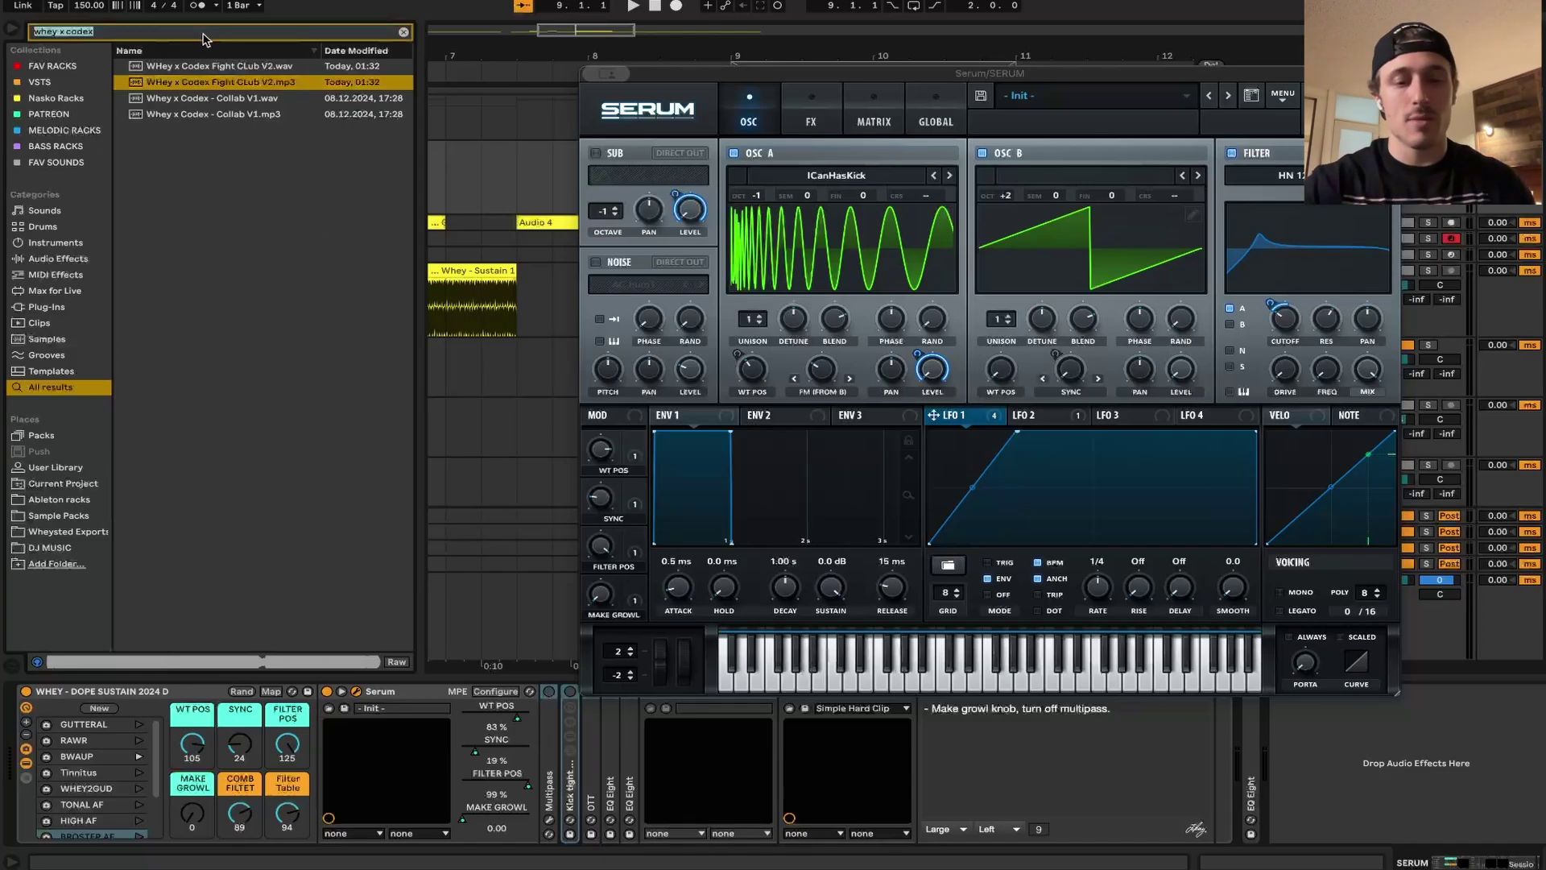
{"action": "type", "text": "x coll"}
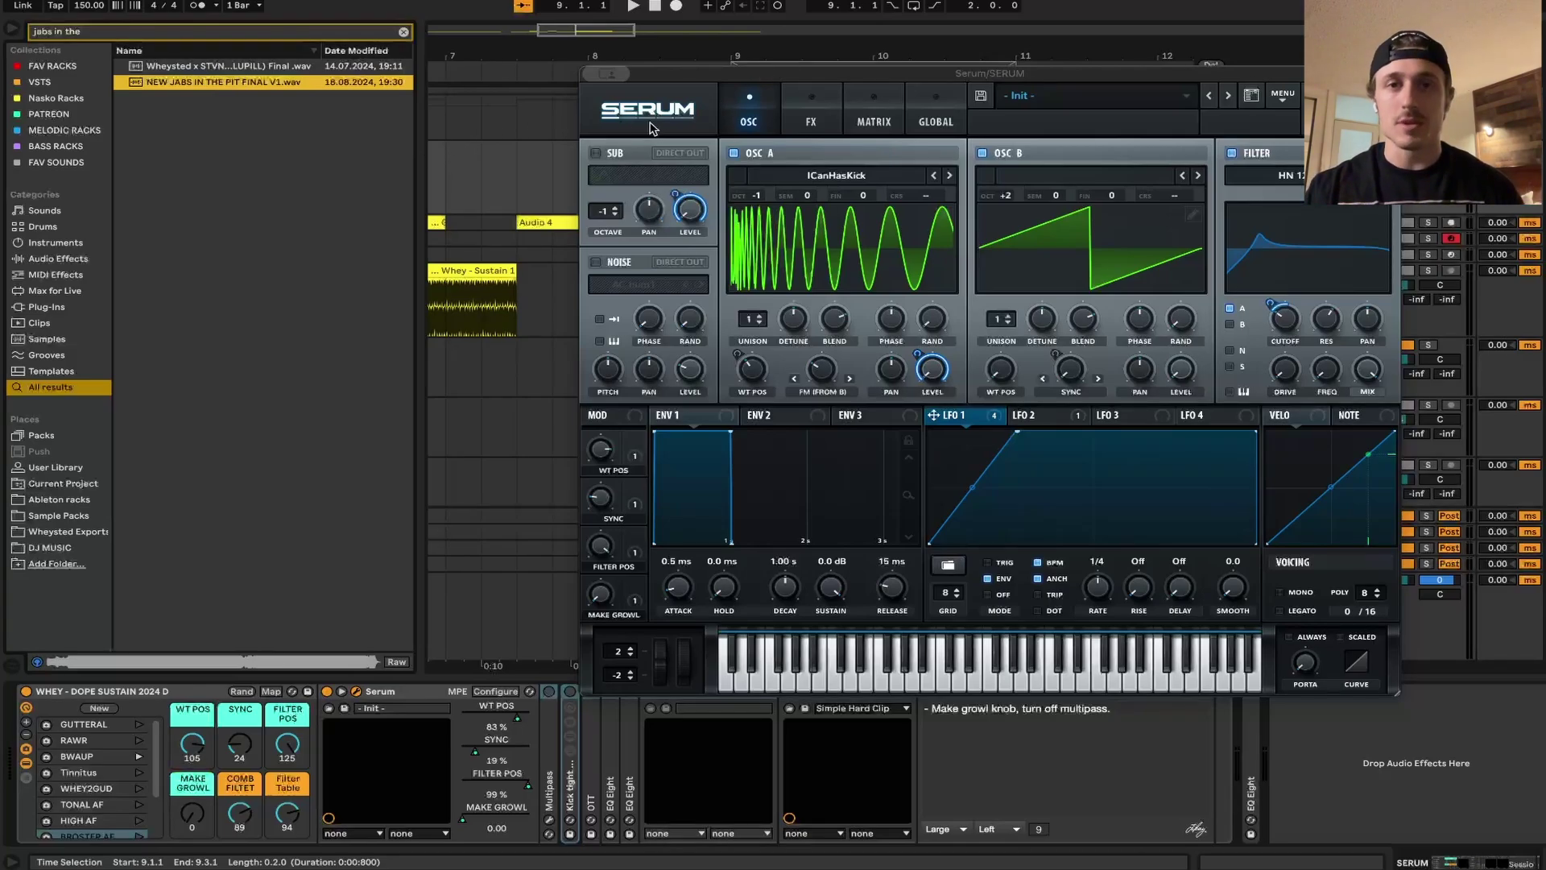
Shorten the shifted SERUM clip so that it ends at bar 11, and move the Serum window back over the arrangement.
{"action": "left_click_drag", "start_coordinate": [746, 78], "coordinate": [717, 329]}
{"action": "mouse_move", "coordinate": [803, 165]}
{"action": "left_mouse_down"}
{"action": "mouse_move", "coordinate": [1002, 162]}
{"action": "mouse_move", "coordinate": [1014, 148]}
{"action": "left_mouse_up"}
{"action": "left_click", "coordinate": [1012, 159]}
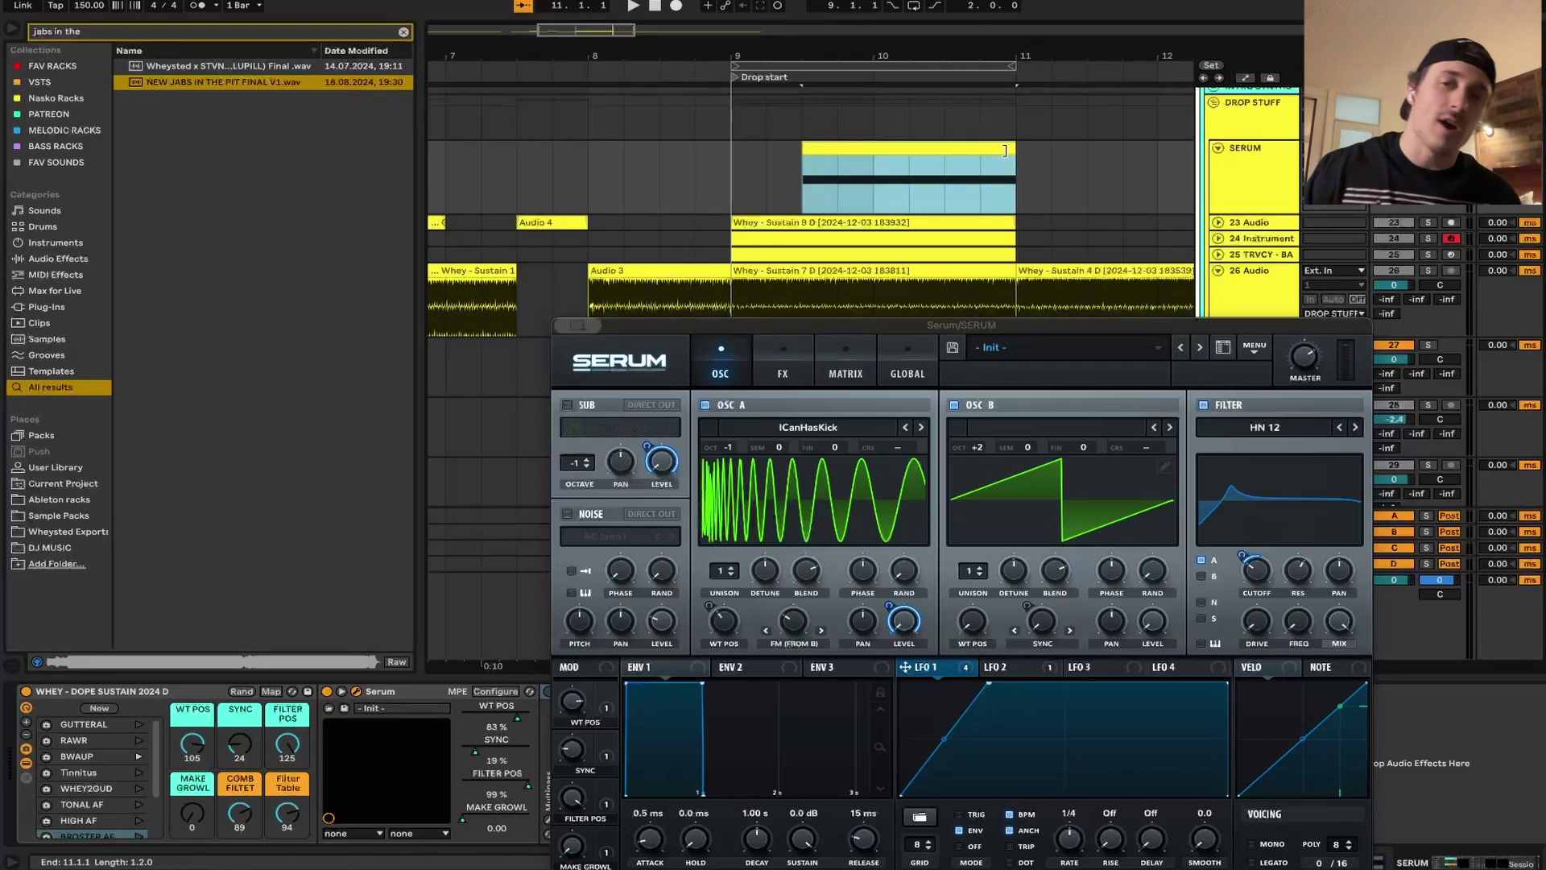
{"action": "left_click_drag", "start_coordinate": [1078, 331], "coordinate": [940, 85]}
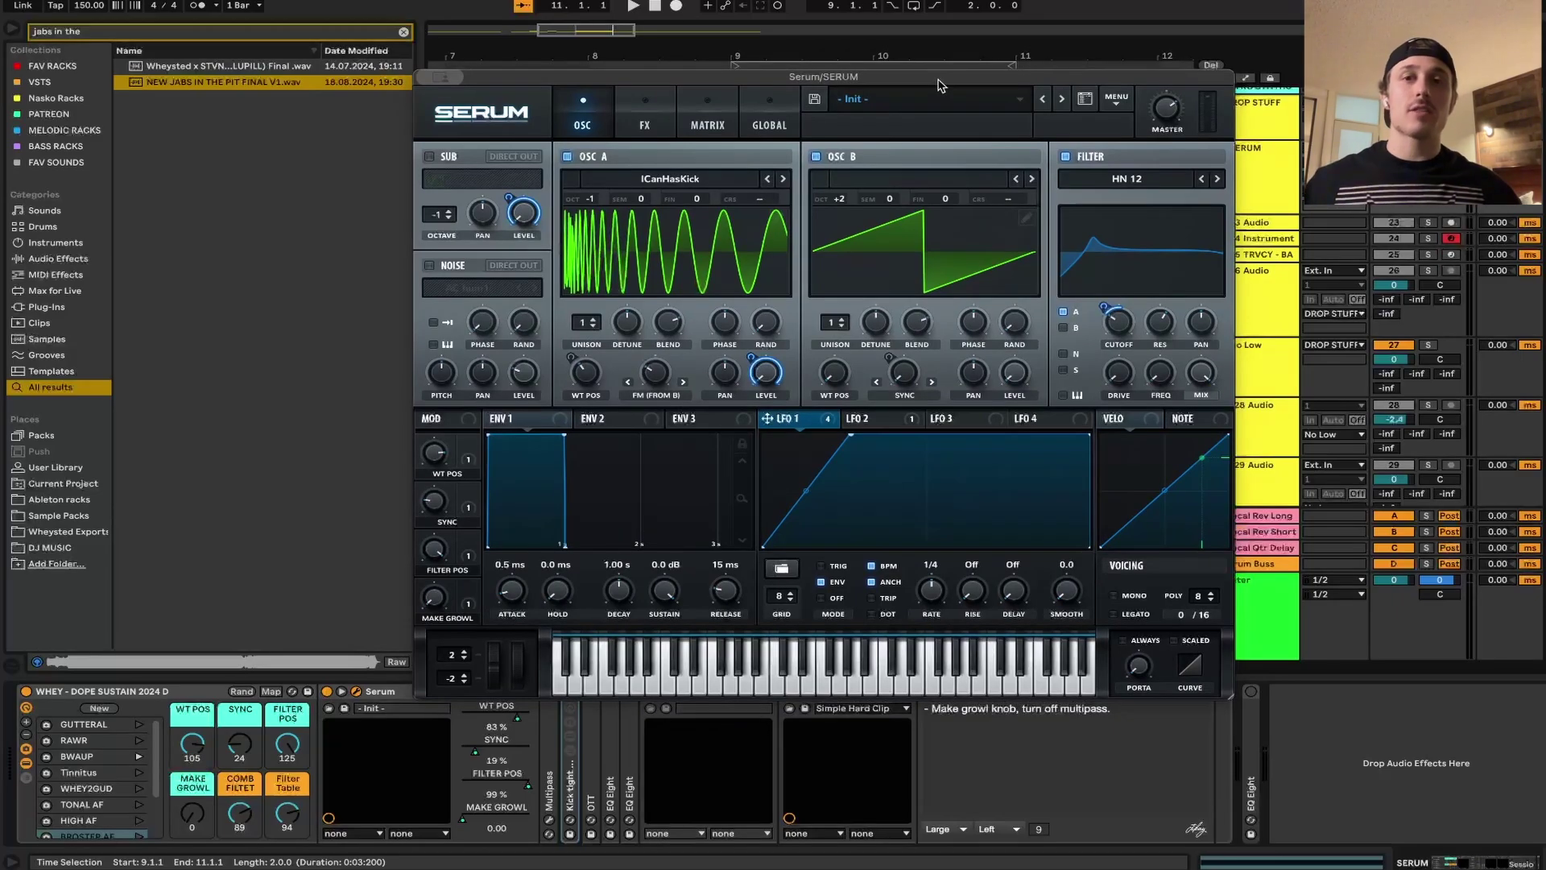
Search the browser for "sustain" and preview several TRVCY_TR4_sustain samples, including D_5 and D_3.
{"action": "key", "text": "ctrl+f"}
{"action": "type", "text": "sustain"}
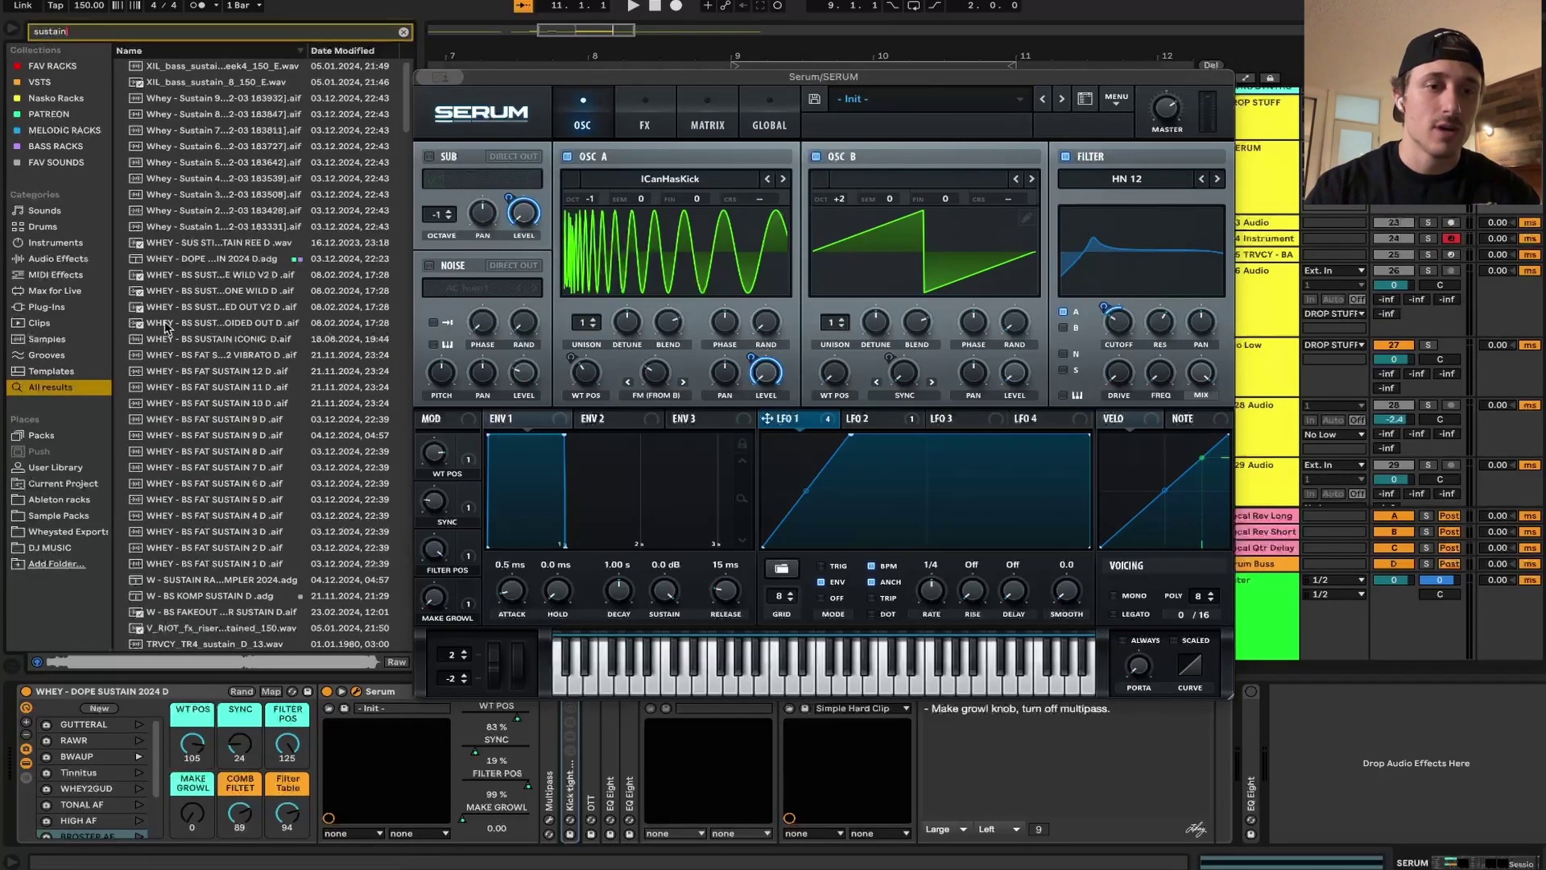
{"action": "scroll", "coordinate": [165, 326], "scroll_direction": "down", "scroll_amount": 10}
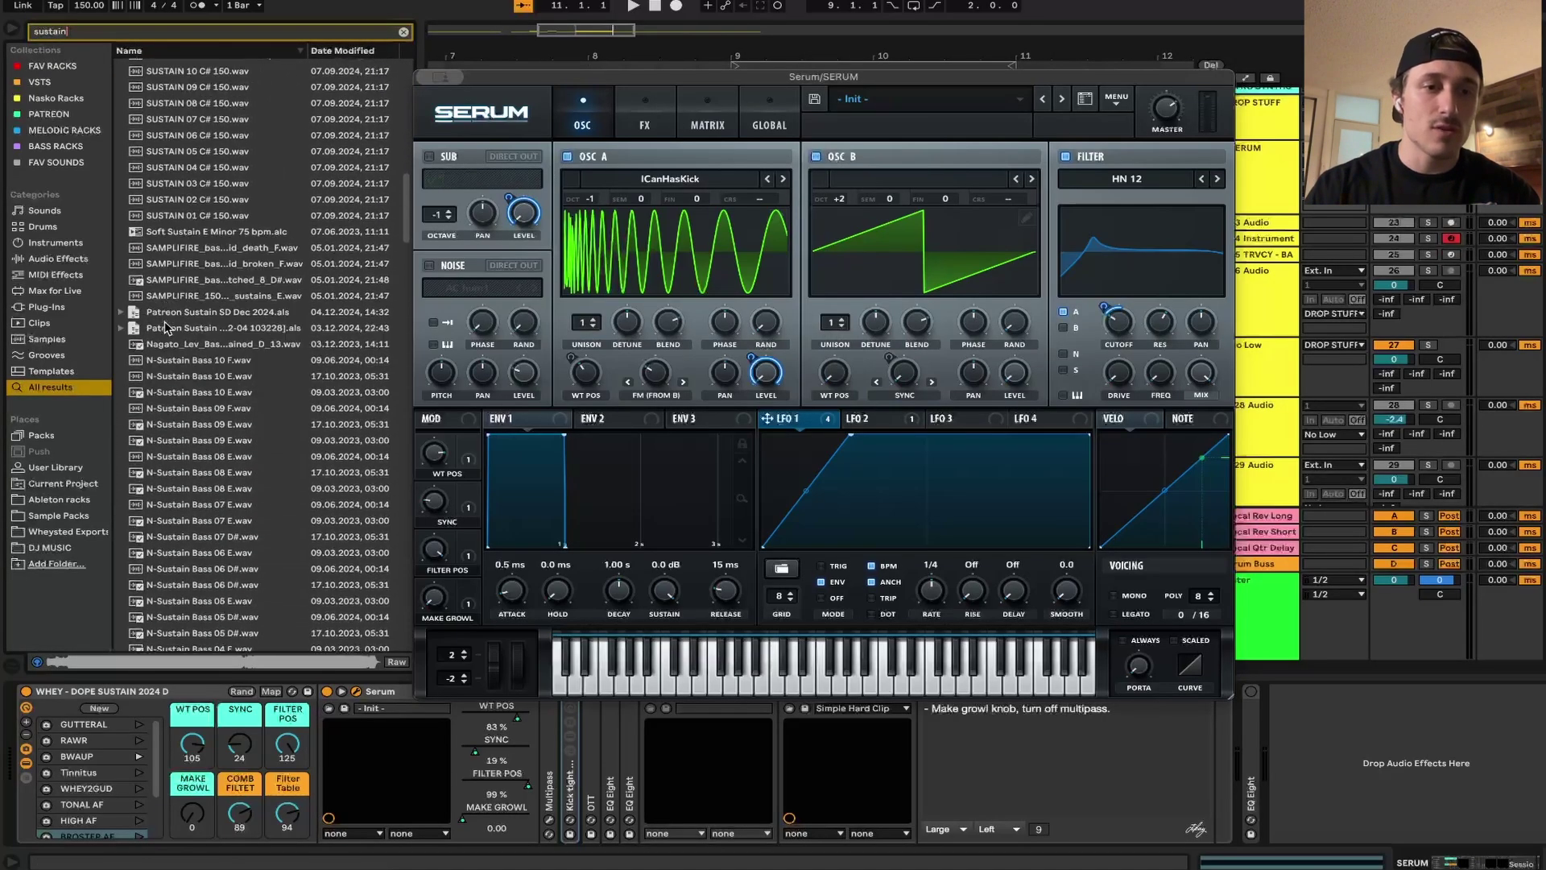
{"action": "scroll", "coordinate": [165, 326], "scroll_direction": "up", "scroll_amount": 1}
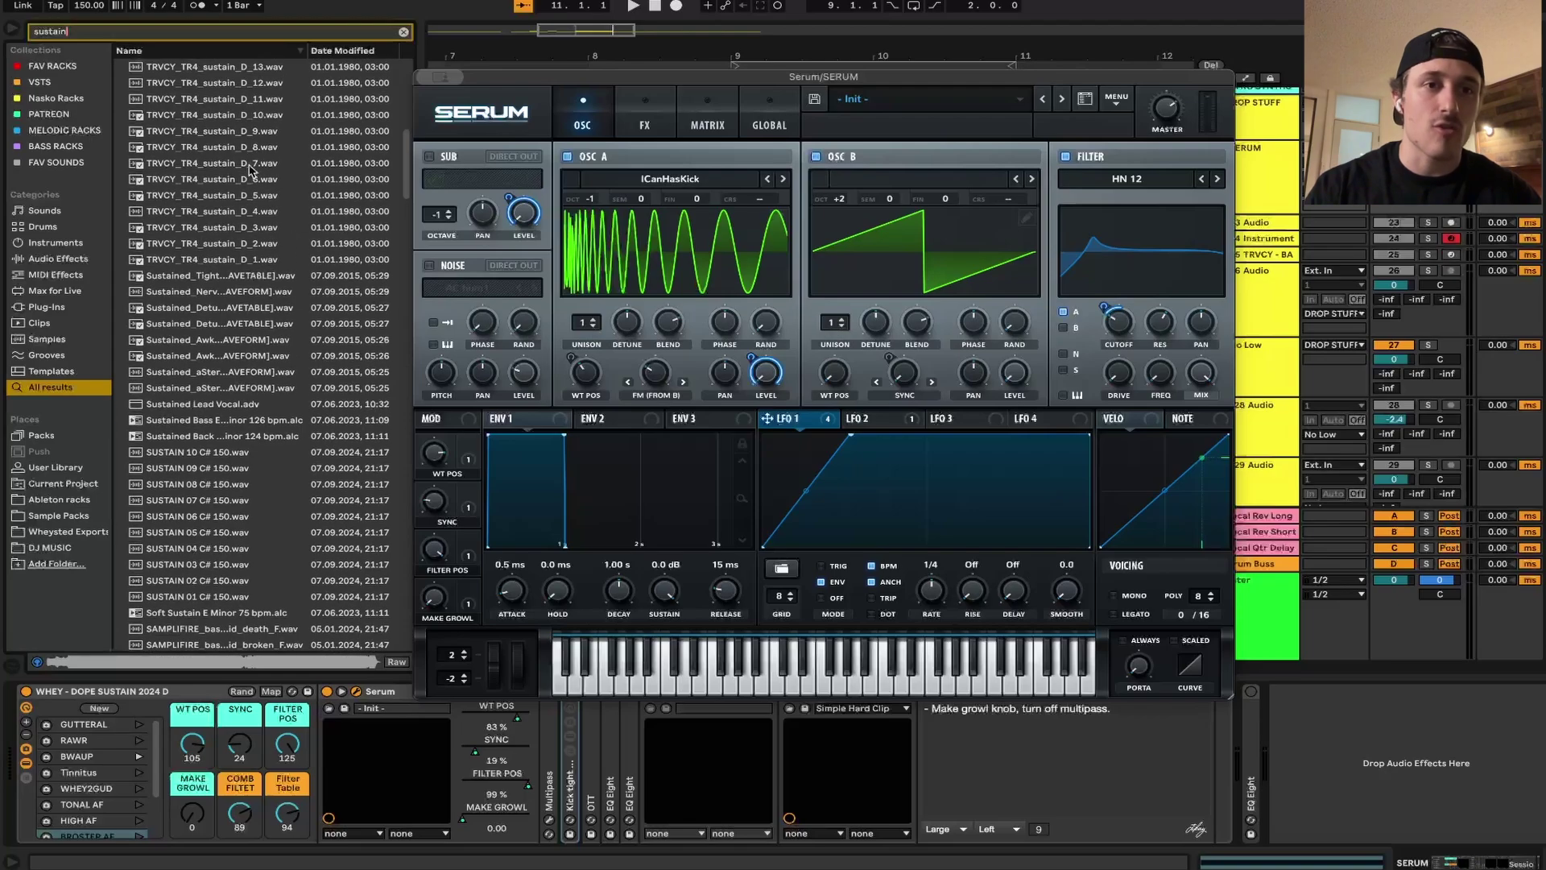
{"action": "left_click", "coordinate": [249, 164]}
{"action": "left_click", "coordinate": [230, 198]}
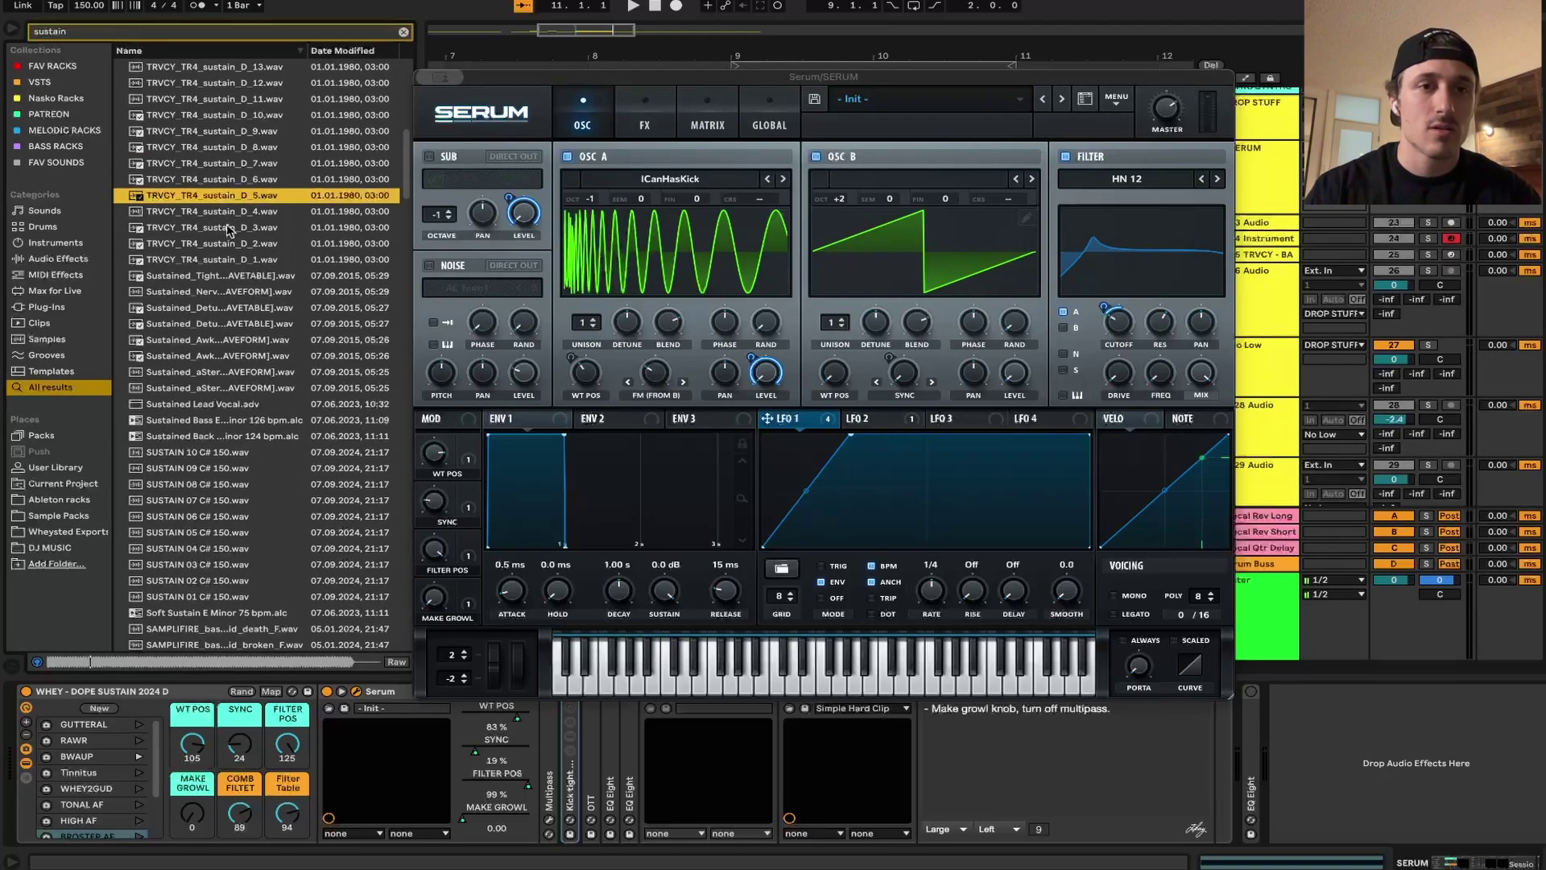
{"action": "left_click", "coordinate": [230, 228]}
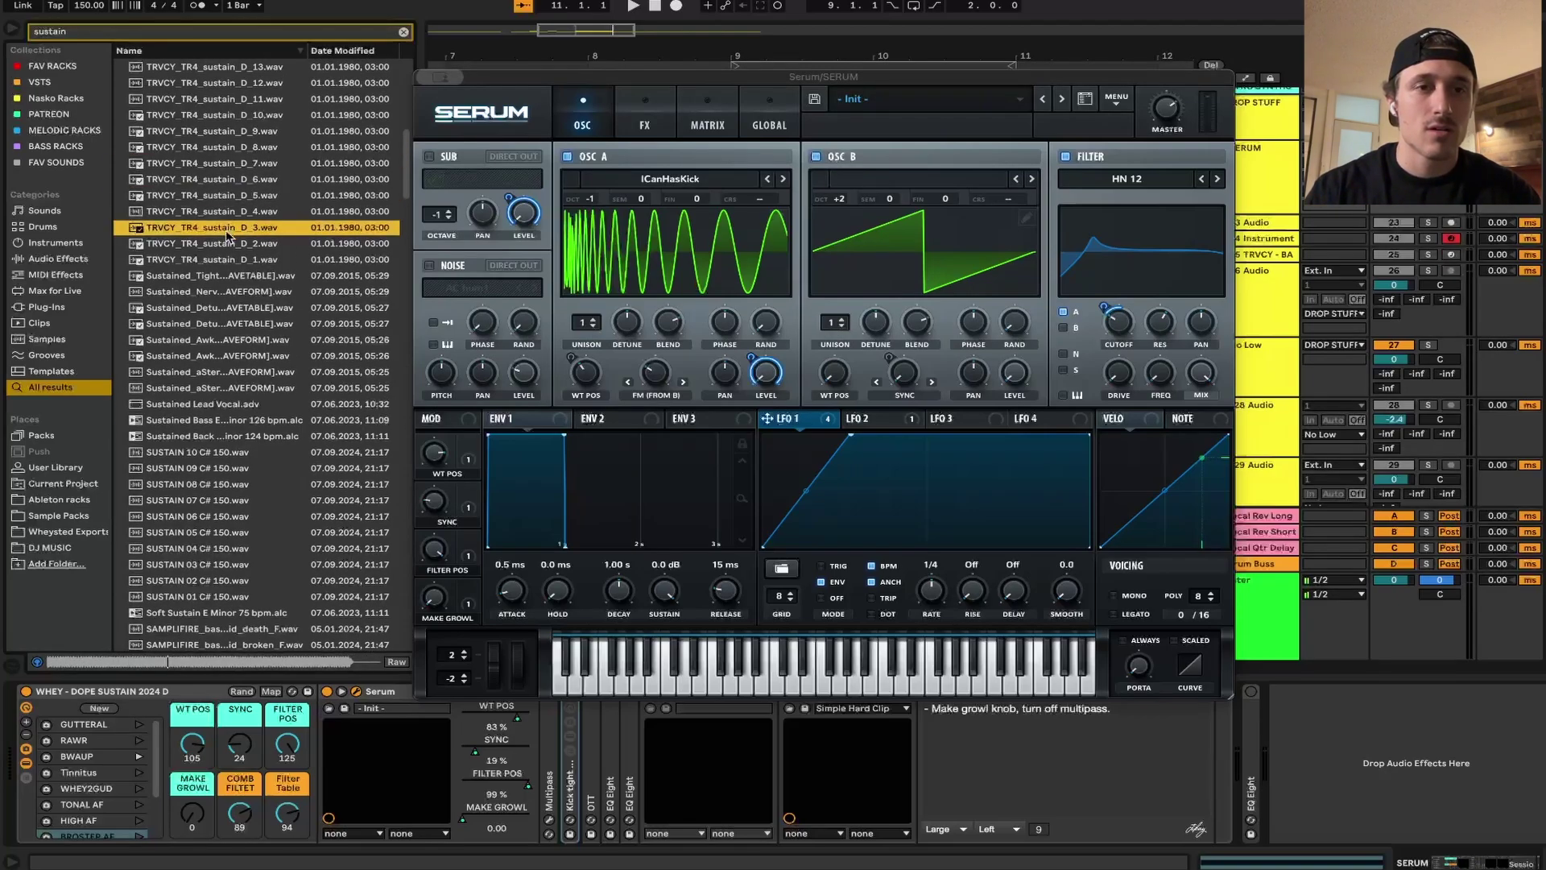
Preview several N-Sustain Bass samples, including 04 D and 01 E.
{"action": "scroll", "coordinate": [229, 238], "scroll_direction": "down", "scroll_amount": 15}
{"action": "left_click", "coordinate": [238, 266]}
{"action": "left_click", "coordinate": [216, 199]}
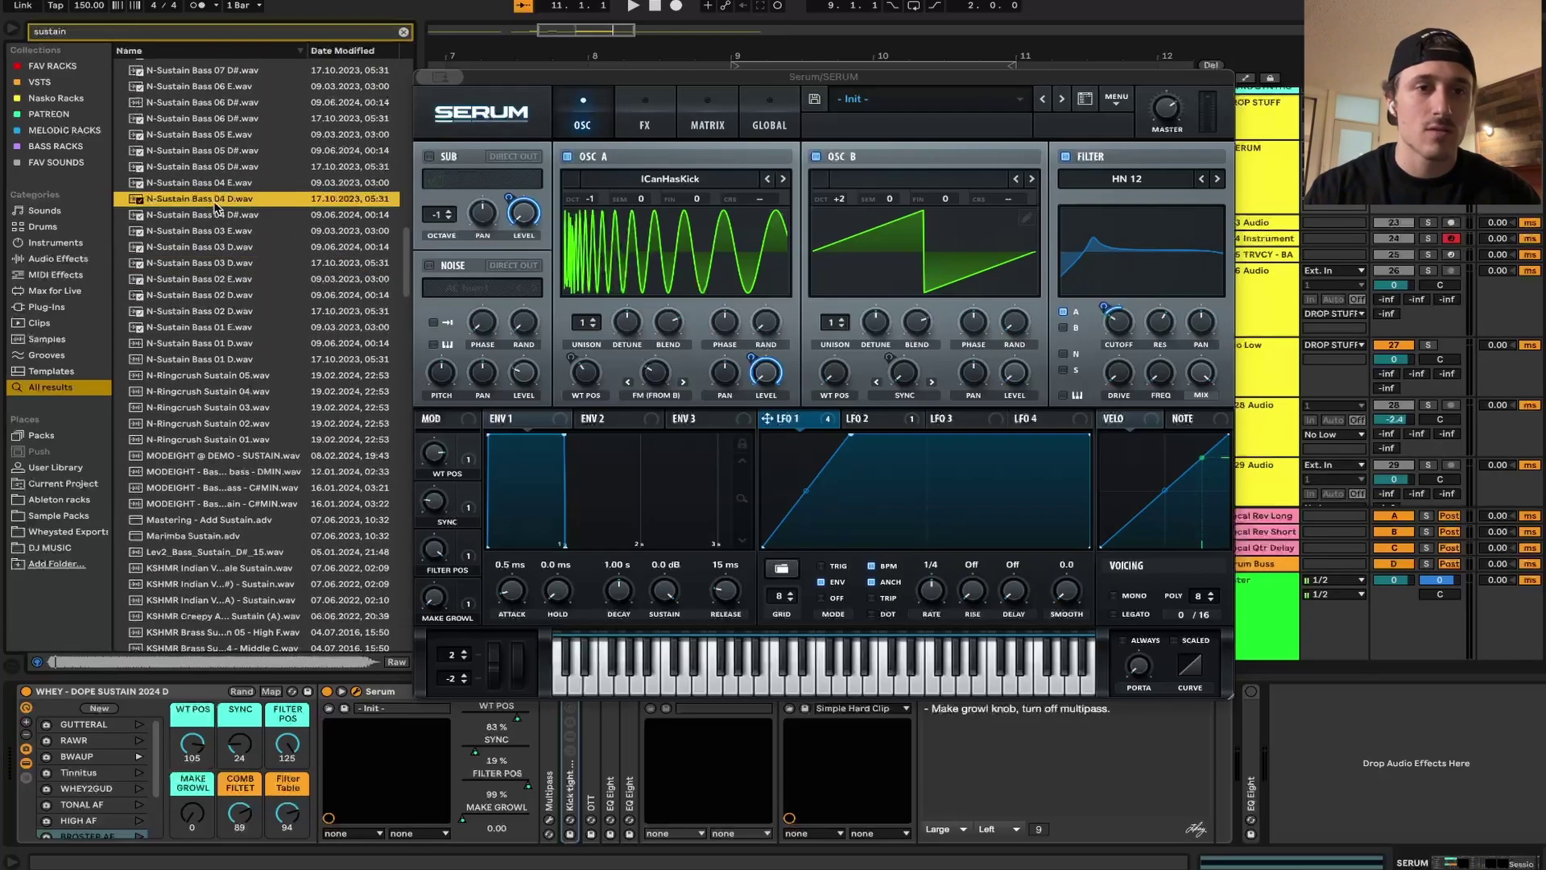
{"action": "left_click", "coordinate": [219, 326]}
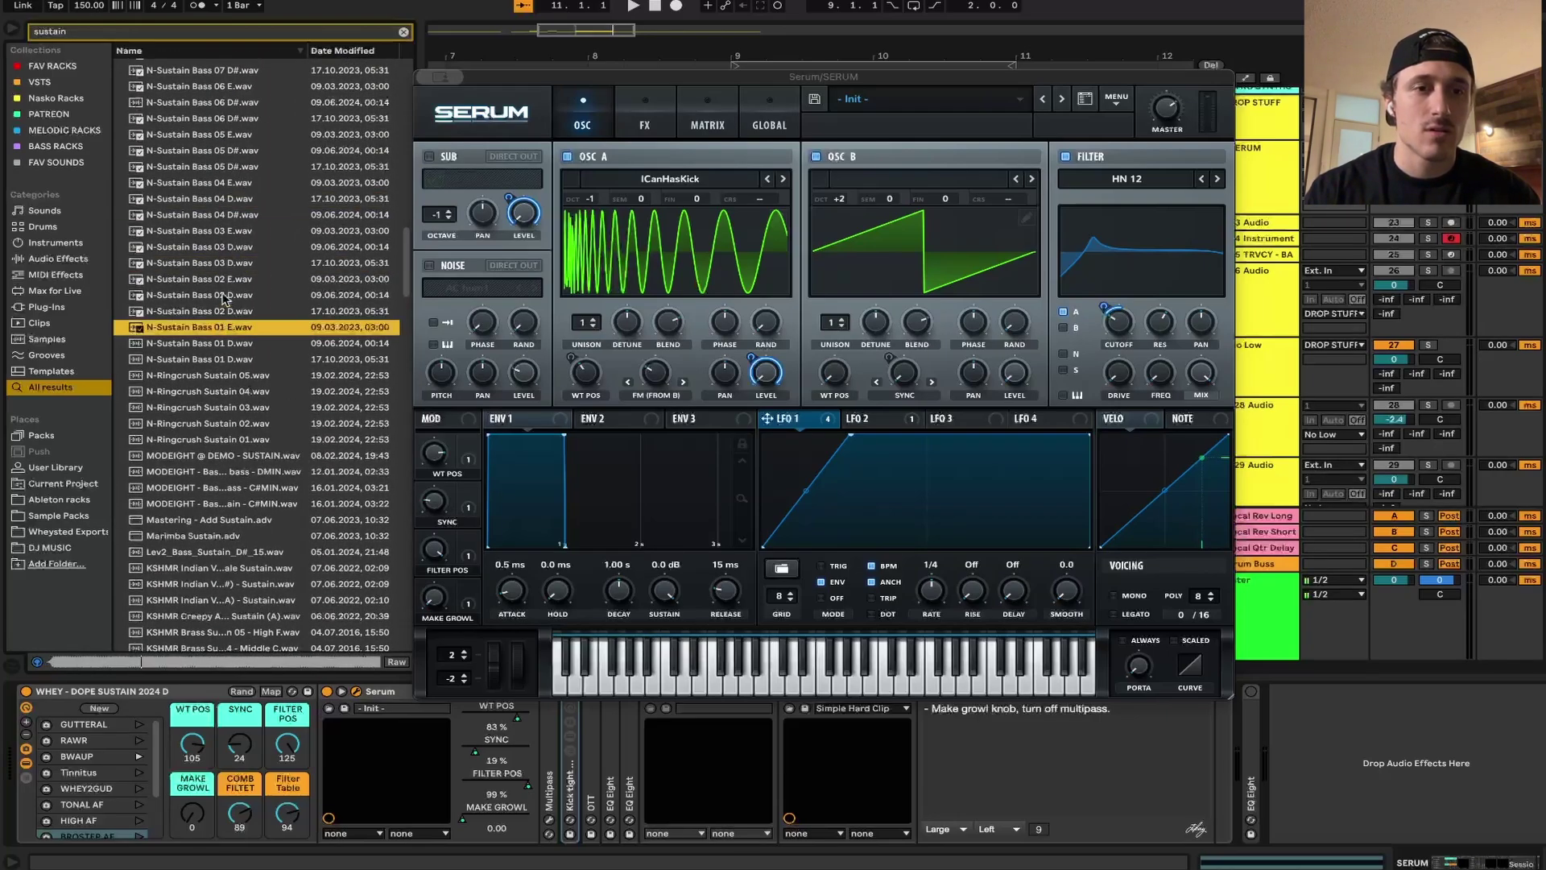
Preview several WHEY - BS FAT SUSTAIN samples, including 6 D and 10 D.
{"action": "scroll", "coordinate": [250, 296], "scroll_direction": "up", "scroll_amount": 20}
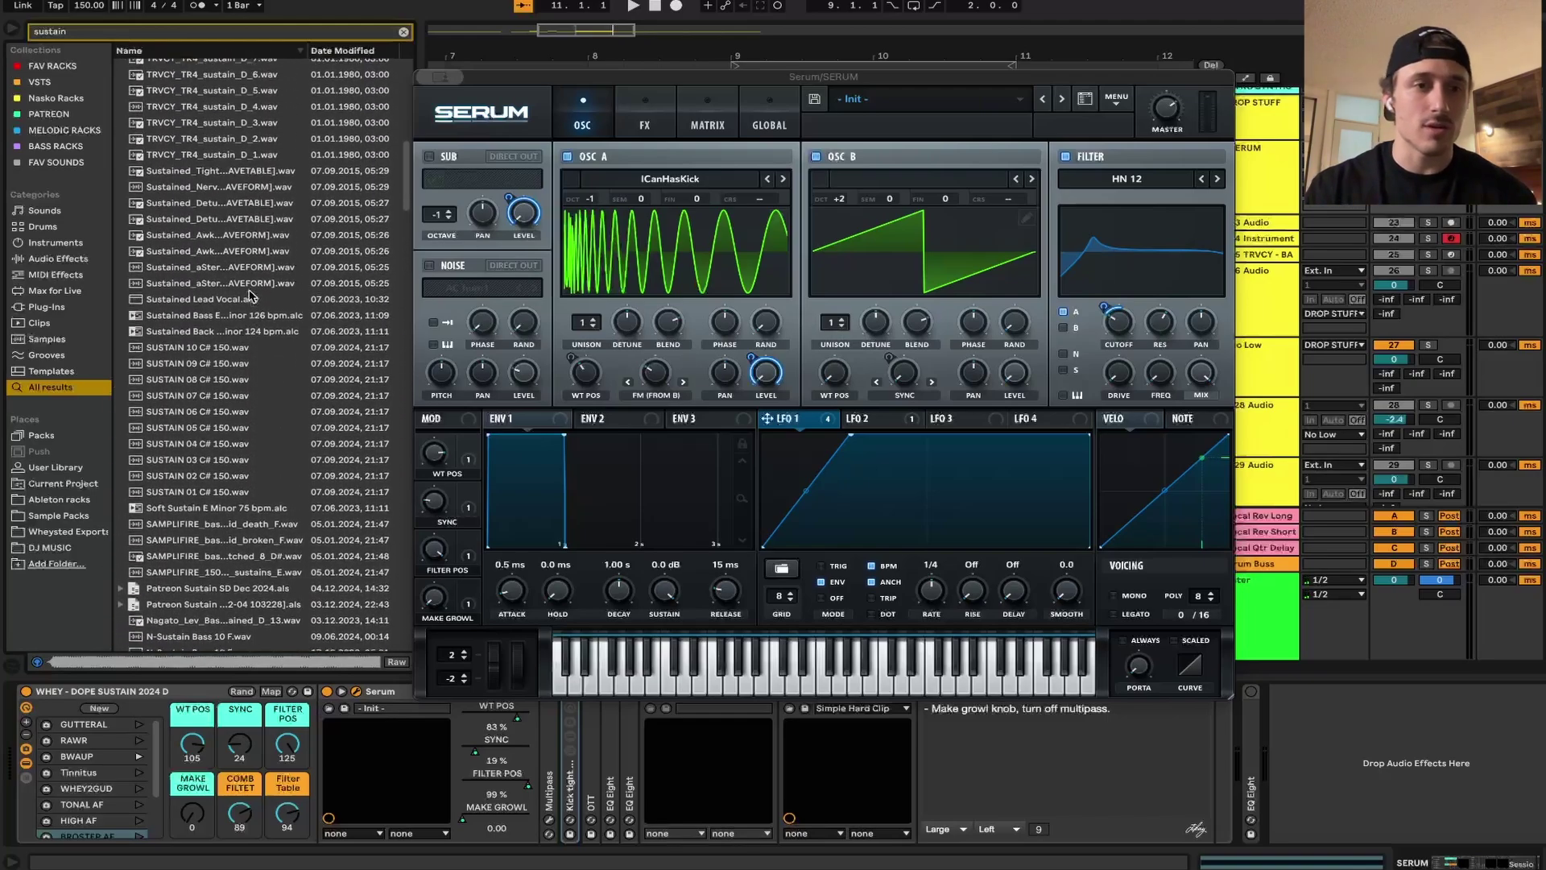
{"action": "scroll", "coordinate": [252, 295], "scroll_direction": "up", "scroll_amount": 5}
{"action": "left_click", "coordinate": [235, 298]}
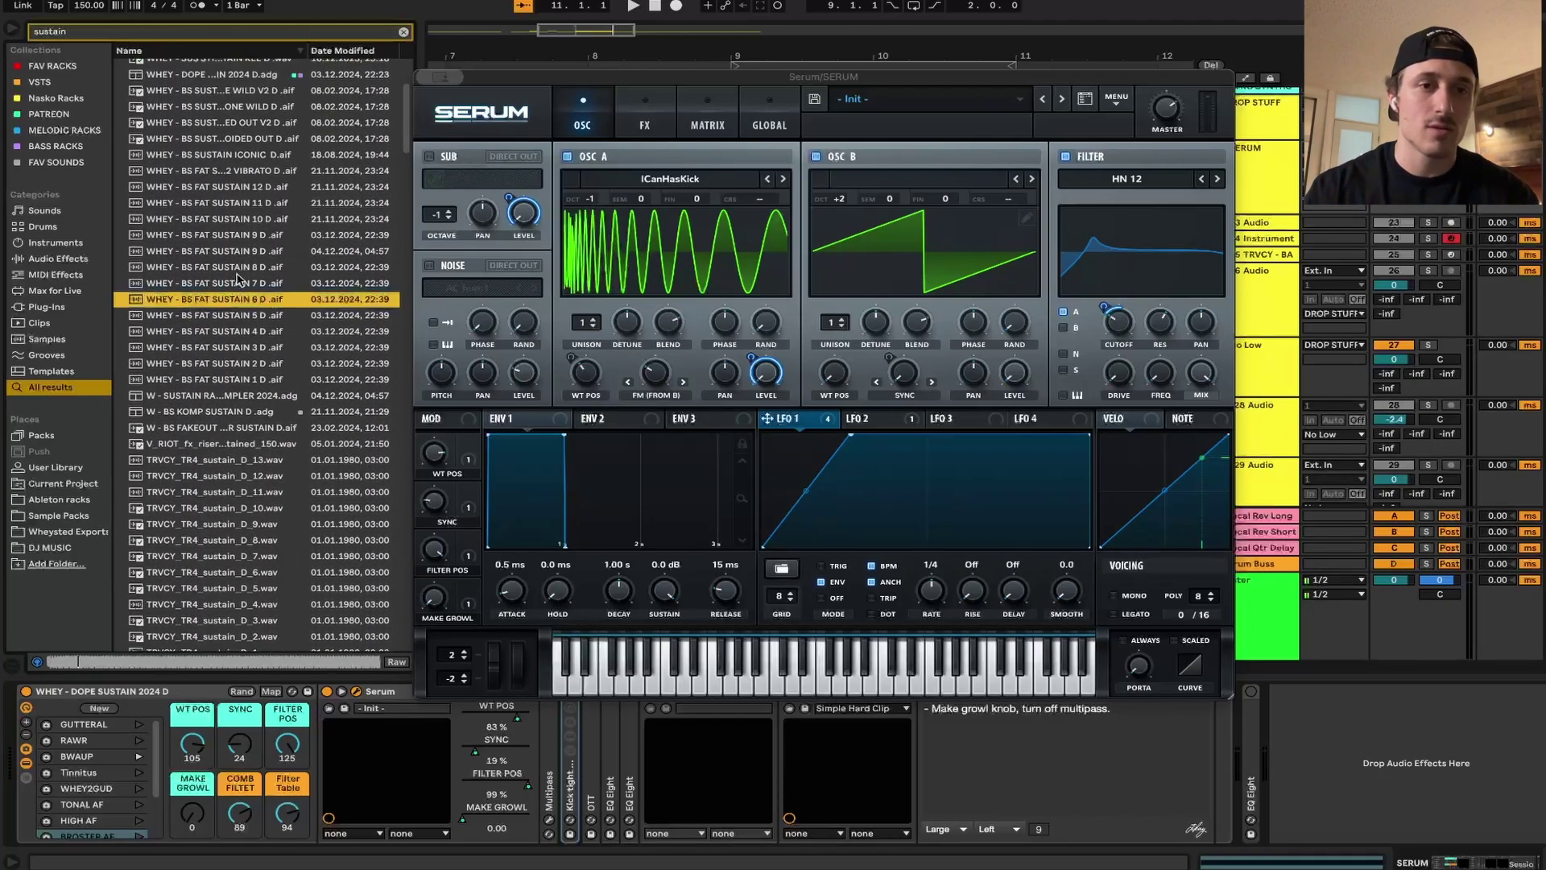
{"action": "left_click", "coordinate": [230, 252]}
{"action": "left_click", "coordinate": [230, 220]}
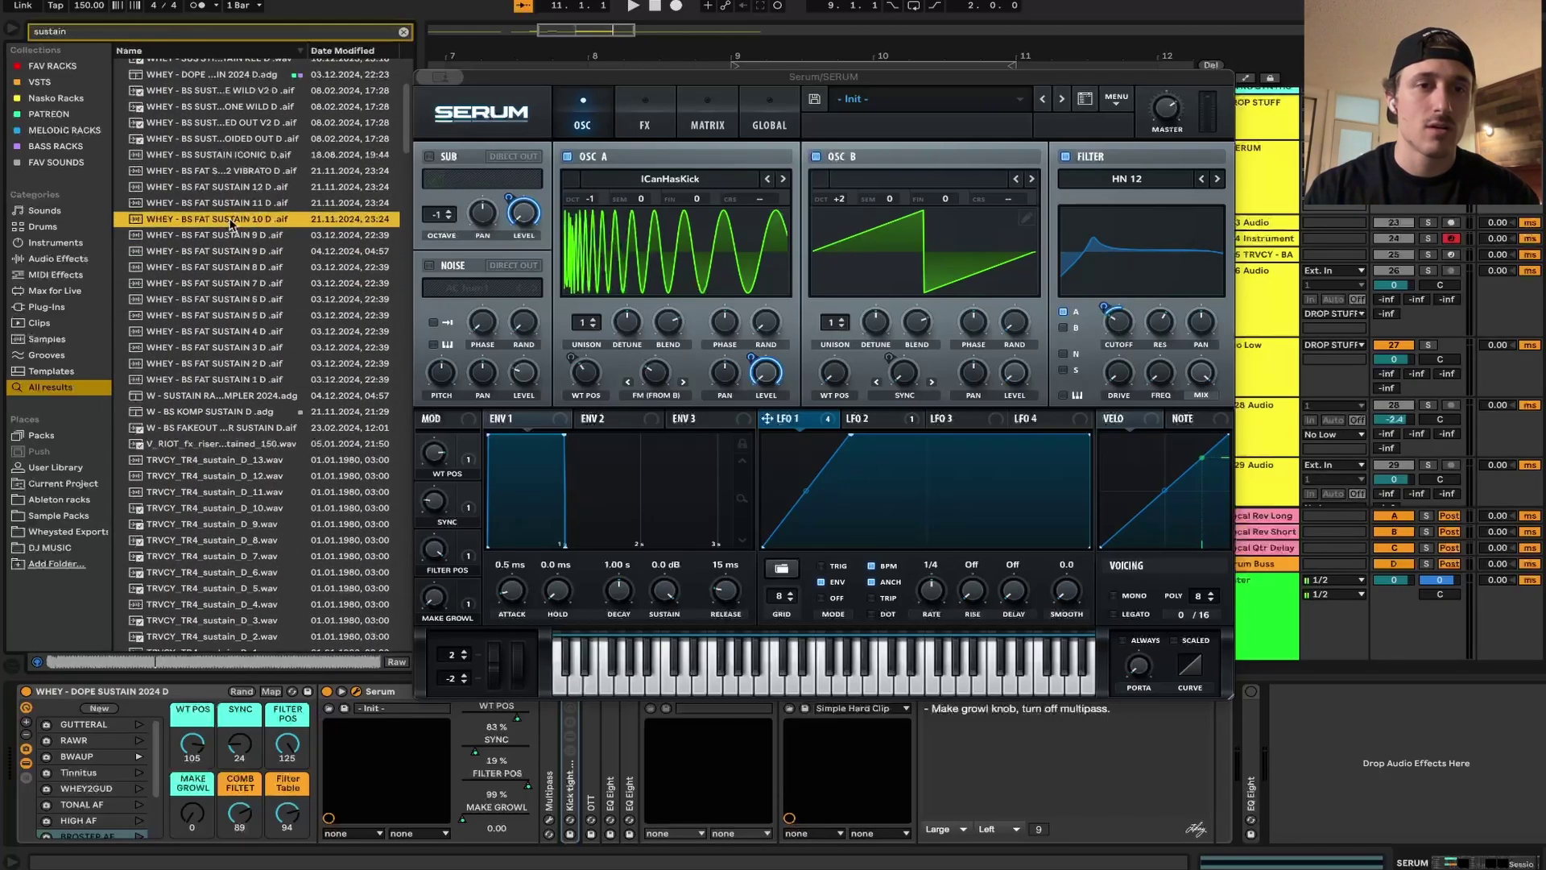
{"action": "left_click_drag", "start_coordinate": [538, 84], "coordinate": [550, 73]}
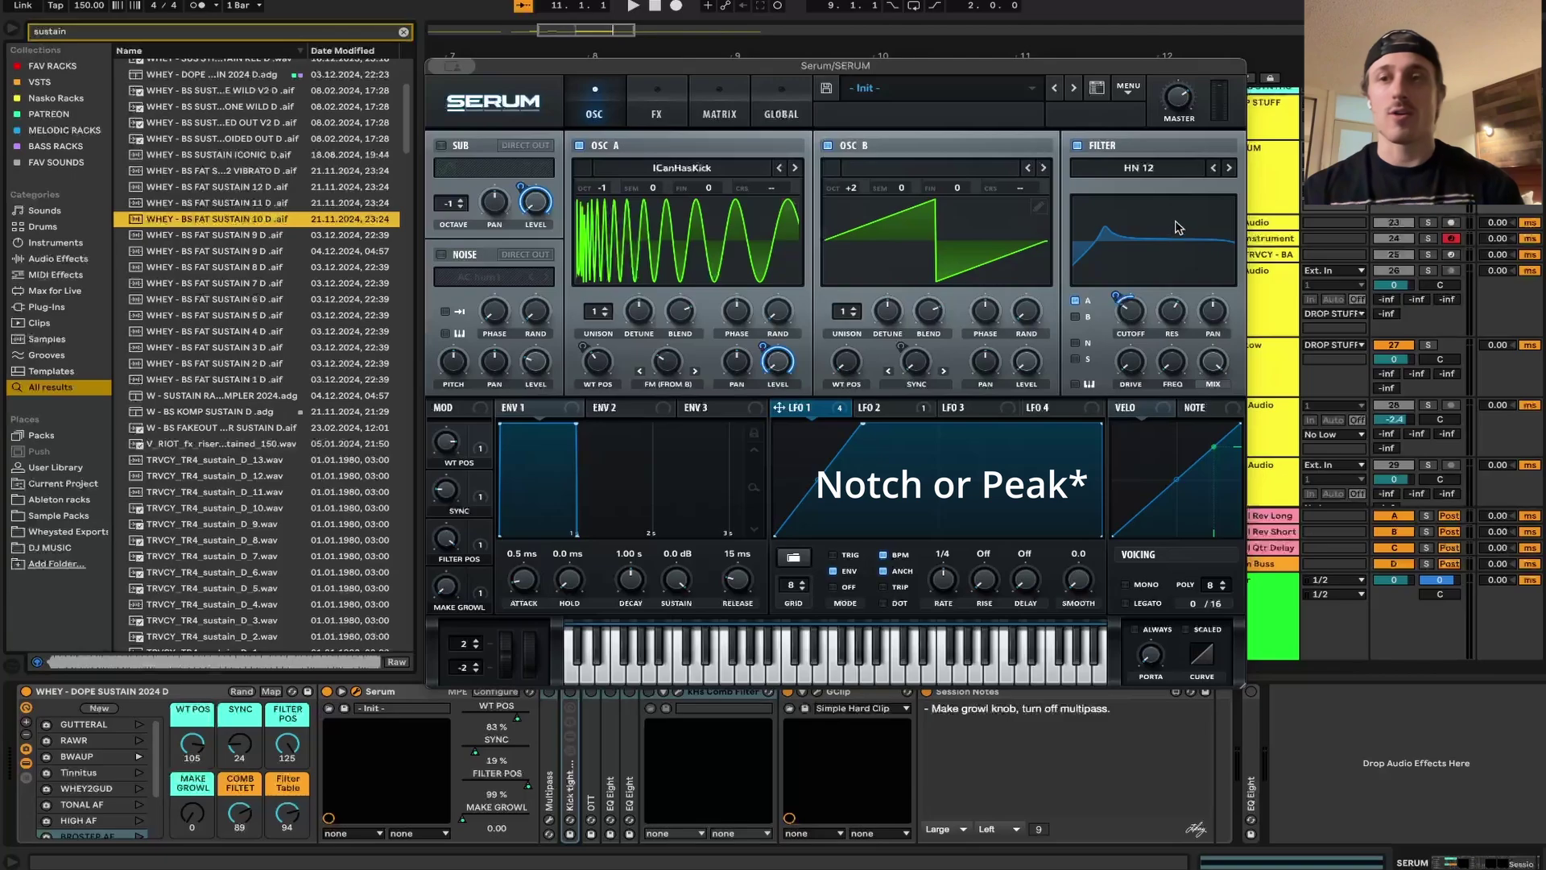
Play the SERUM clip from bar 9 with the Serum window in view to hear the patch.
{"action": "mouse_move", "coordinate": [934, 65]}
{"action": "left_mouse_down"}
{"action": "mouse_move", "coordinate": [901, 59]}
{"action": "mouse_move", "coordinate": [860, 82]}
{"action": "mouse_move", "coordinate": [873, 251]}
{"action": "left_mouse_up"}
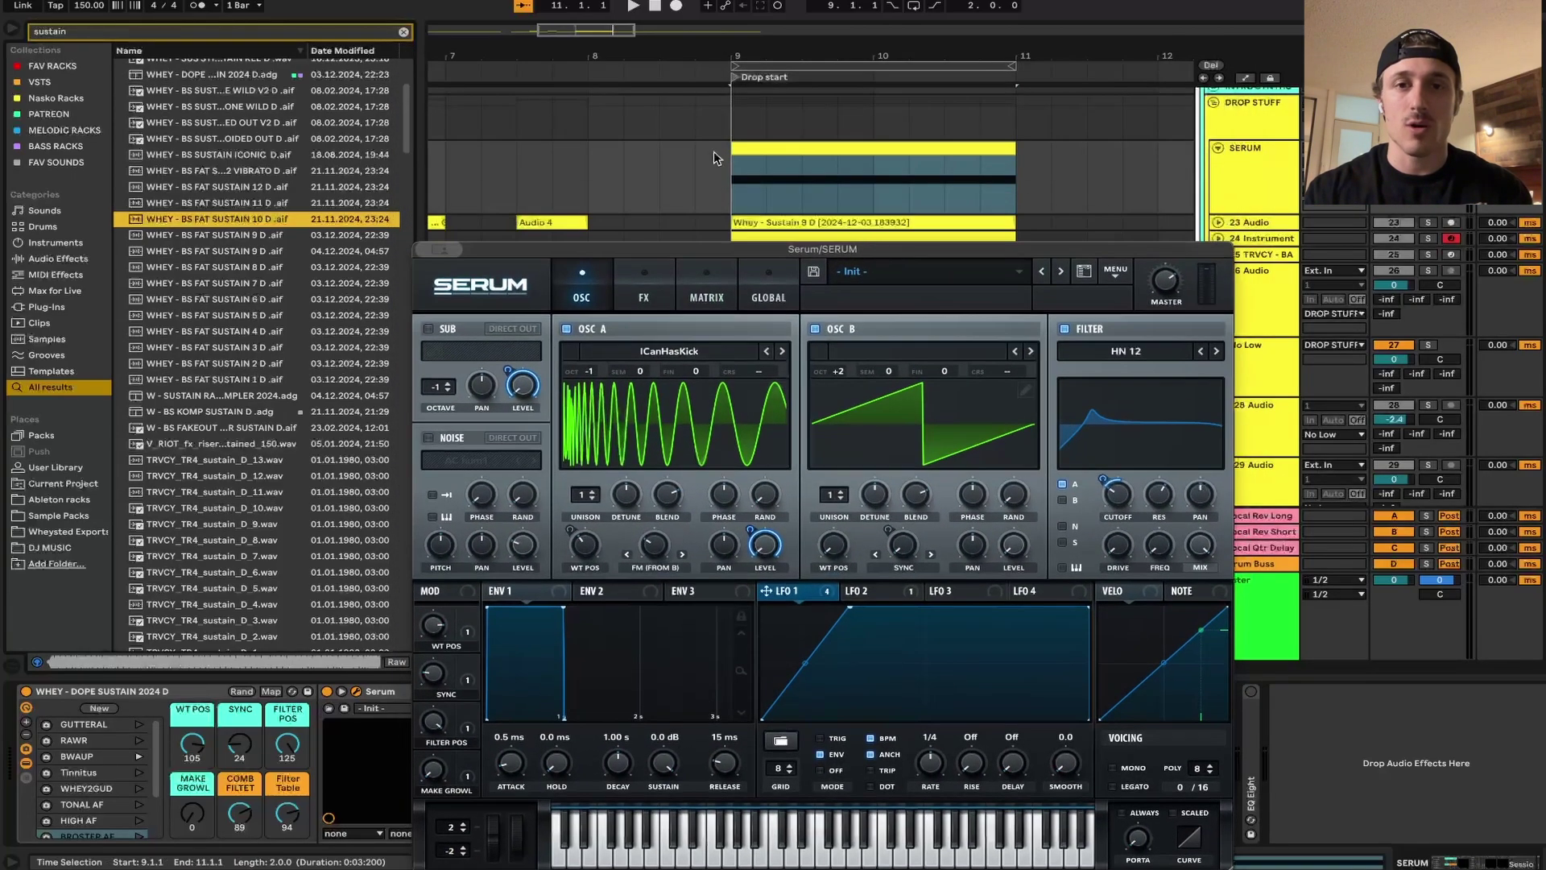
{"action": "left_click", "coordinate": [722, 158]}
{"action": "key", "text": "space"}
{"action": "left_click_drag", "start_coordinate": [773, 246], "coordinate": [766, 94]}
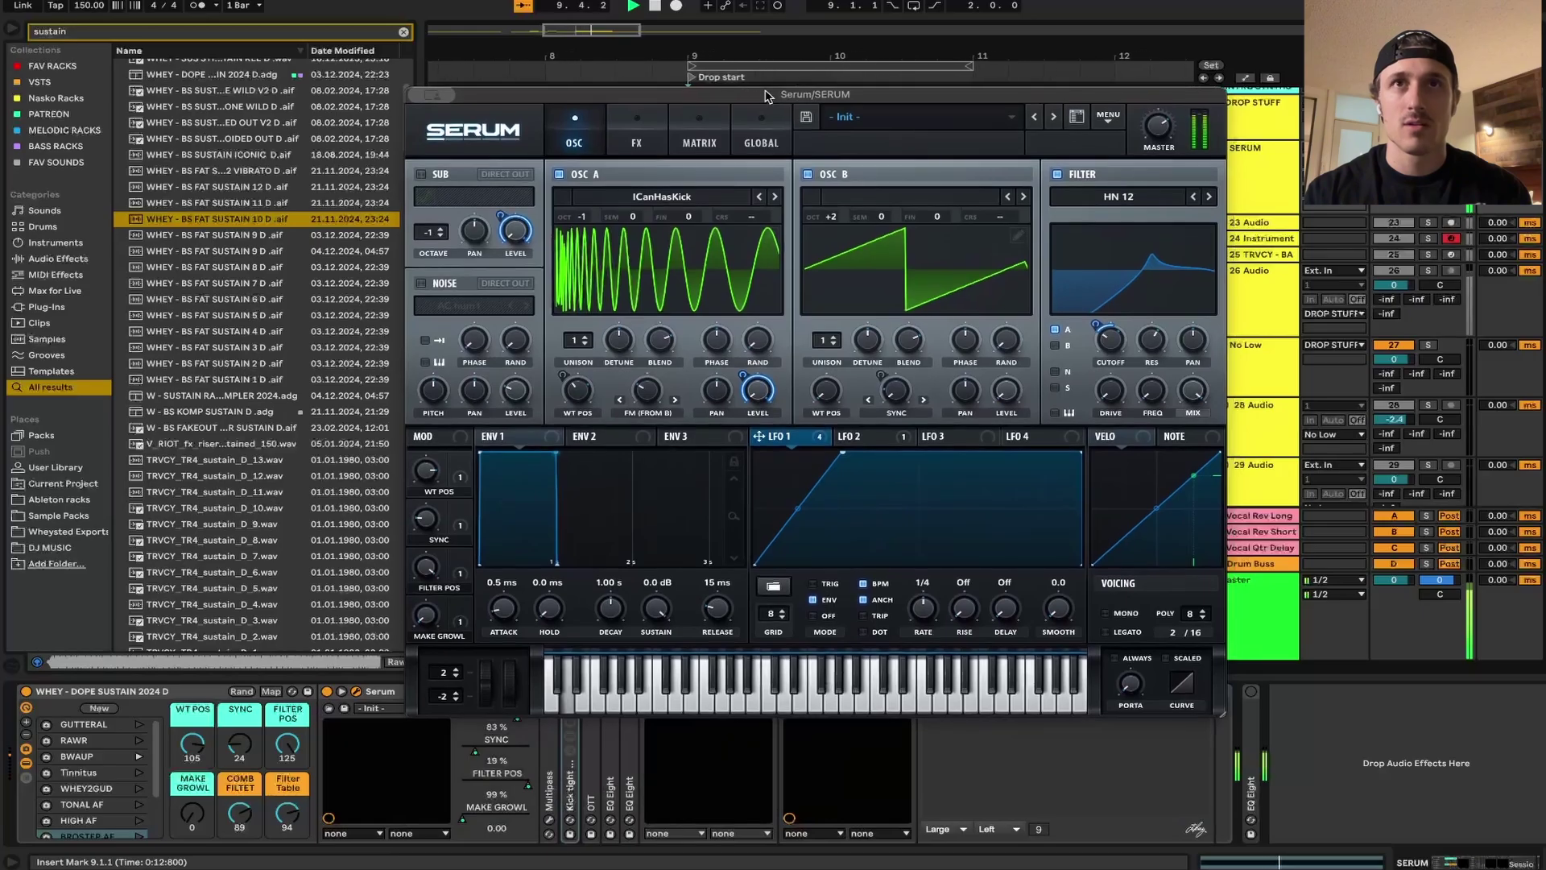
{"action": "key", "text": "space"}
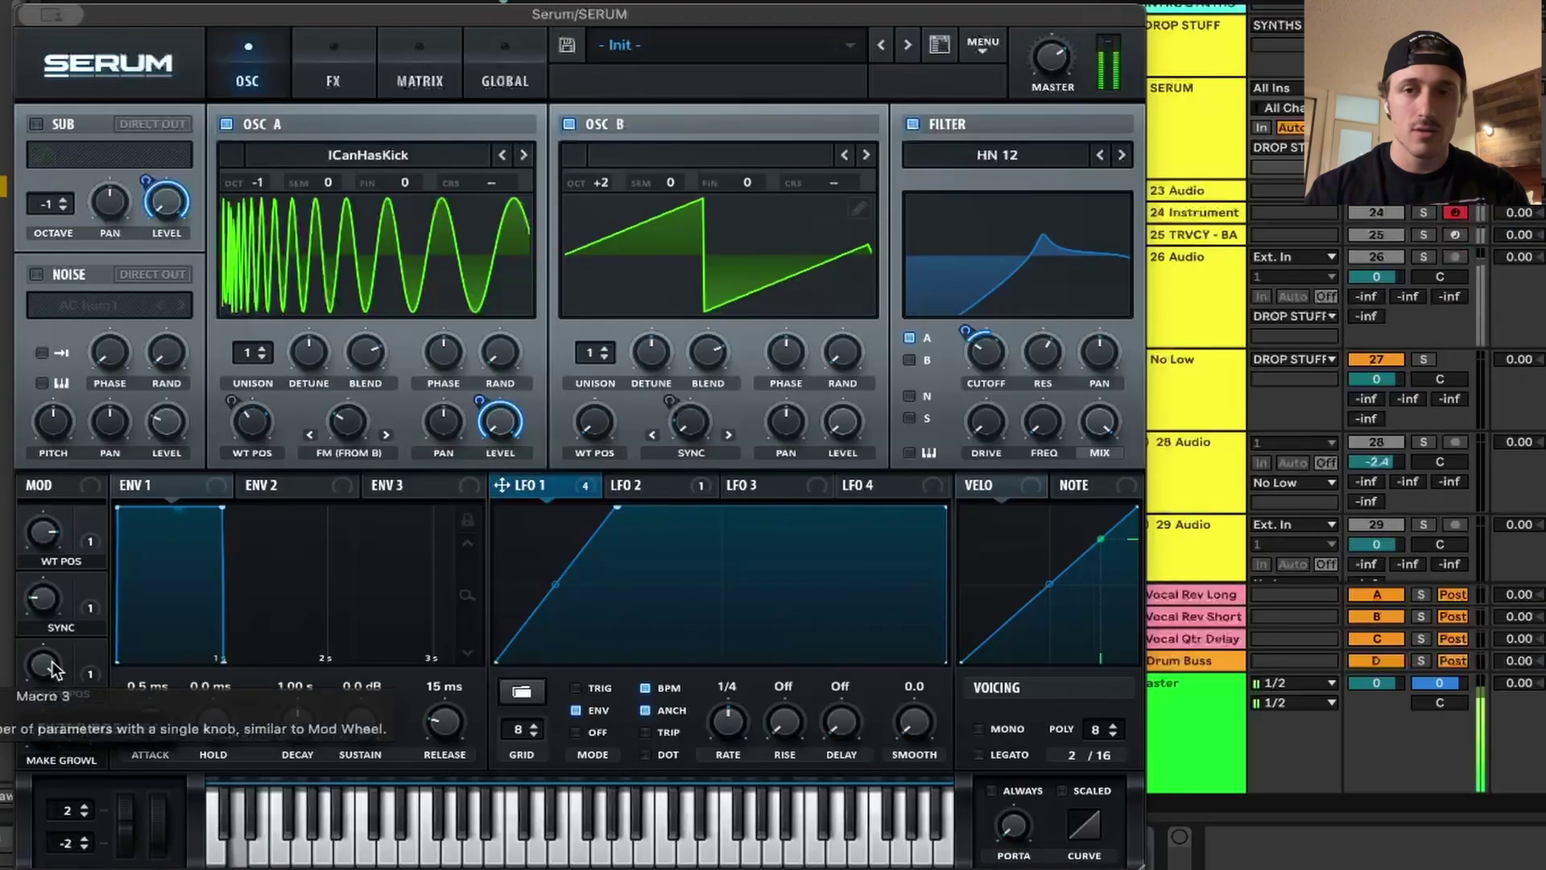
Sweep Serum's FILTER POS macro and try the filter resonance at 100% to compare the sound.
{"action": "left_click_drag", "start_coordinate": [428, 568], "coordinate": [441, 670]}
{"action": "left_click_drag", "start_coordinate": [63, 810], "coordinate": [78, 848]}
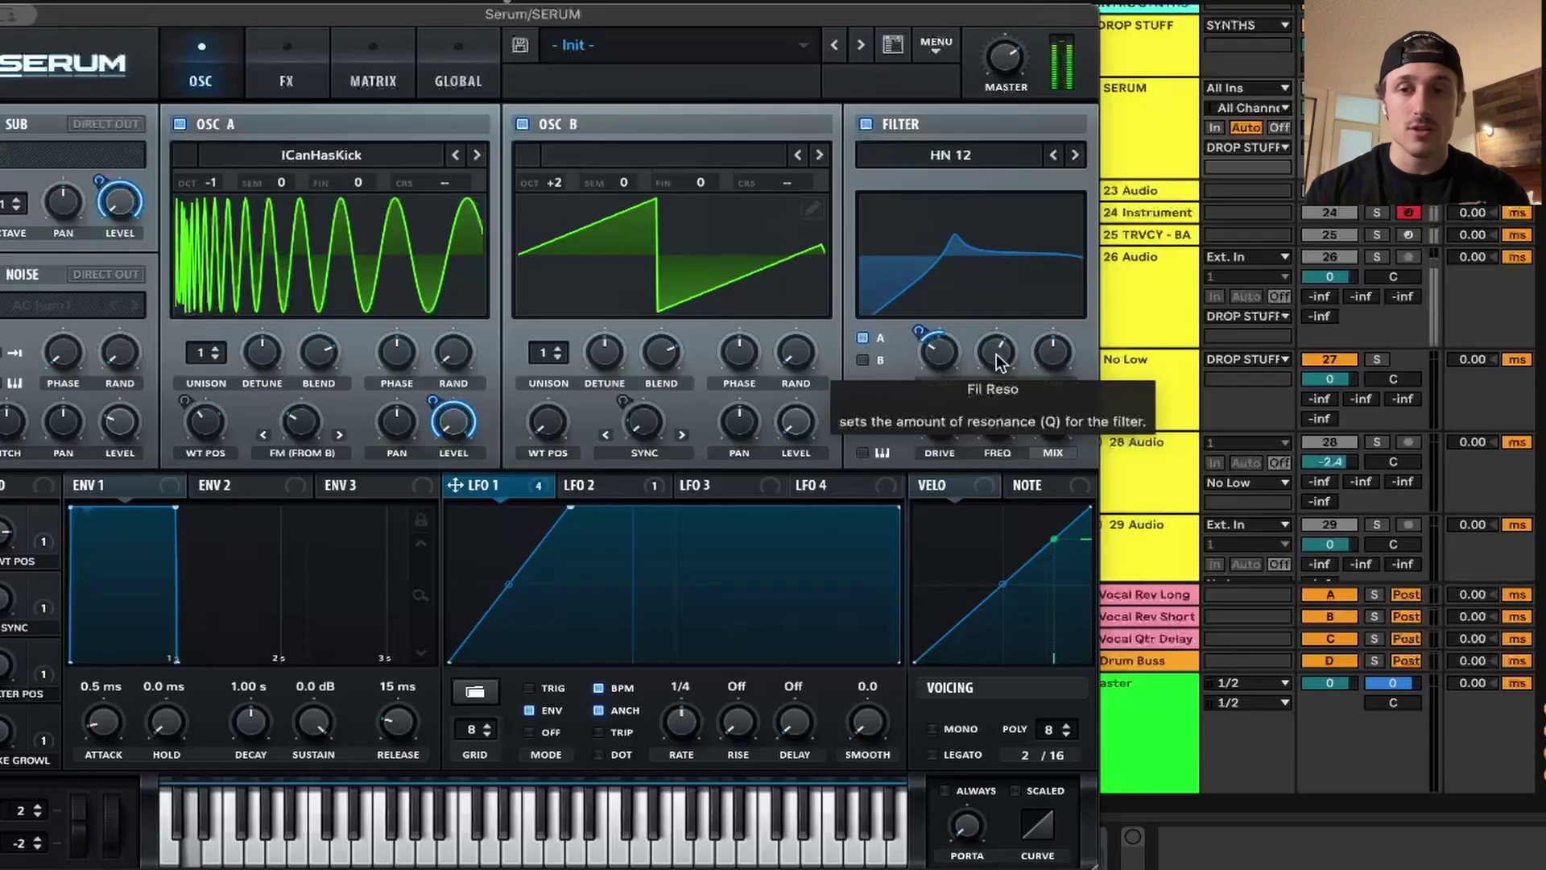
{"action": "left_click_drag", "start_coordinate": [1154, 346], "coordinate": [1183, 214]}
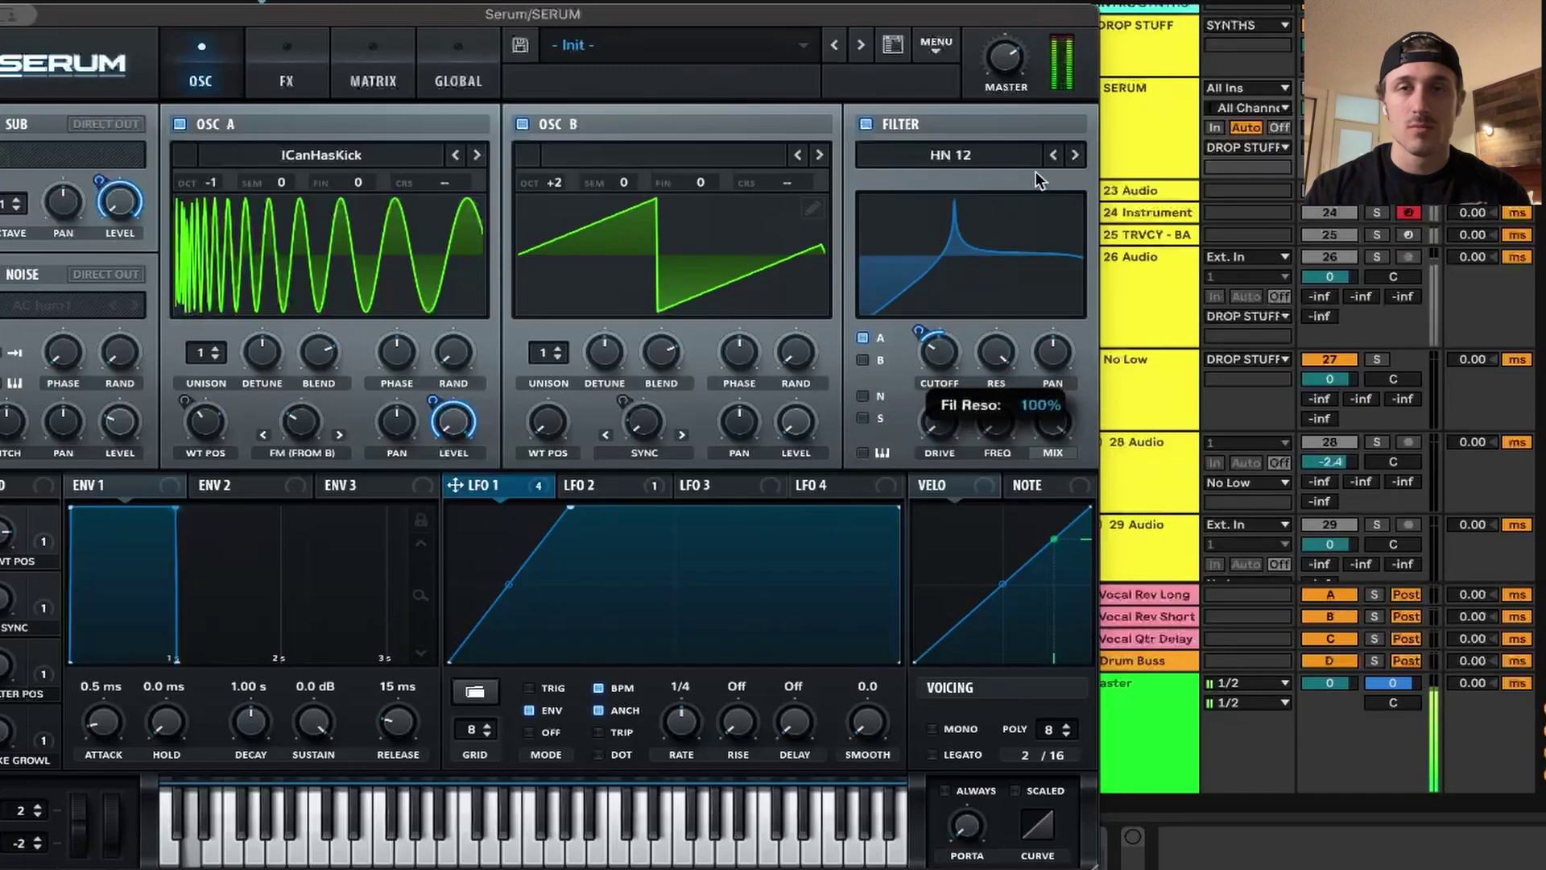
{"action": "left_click_drag", "start_coordinate": [3, 668], "coordinate": [61, 799]}
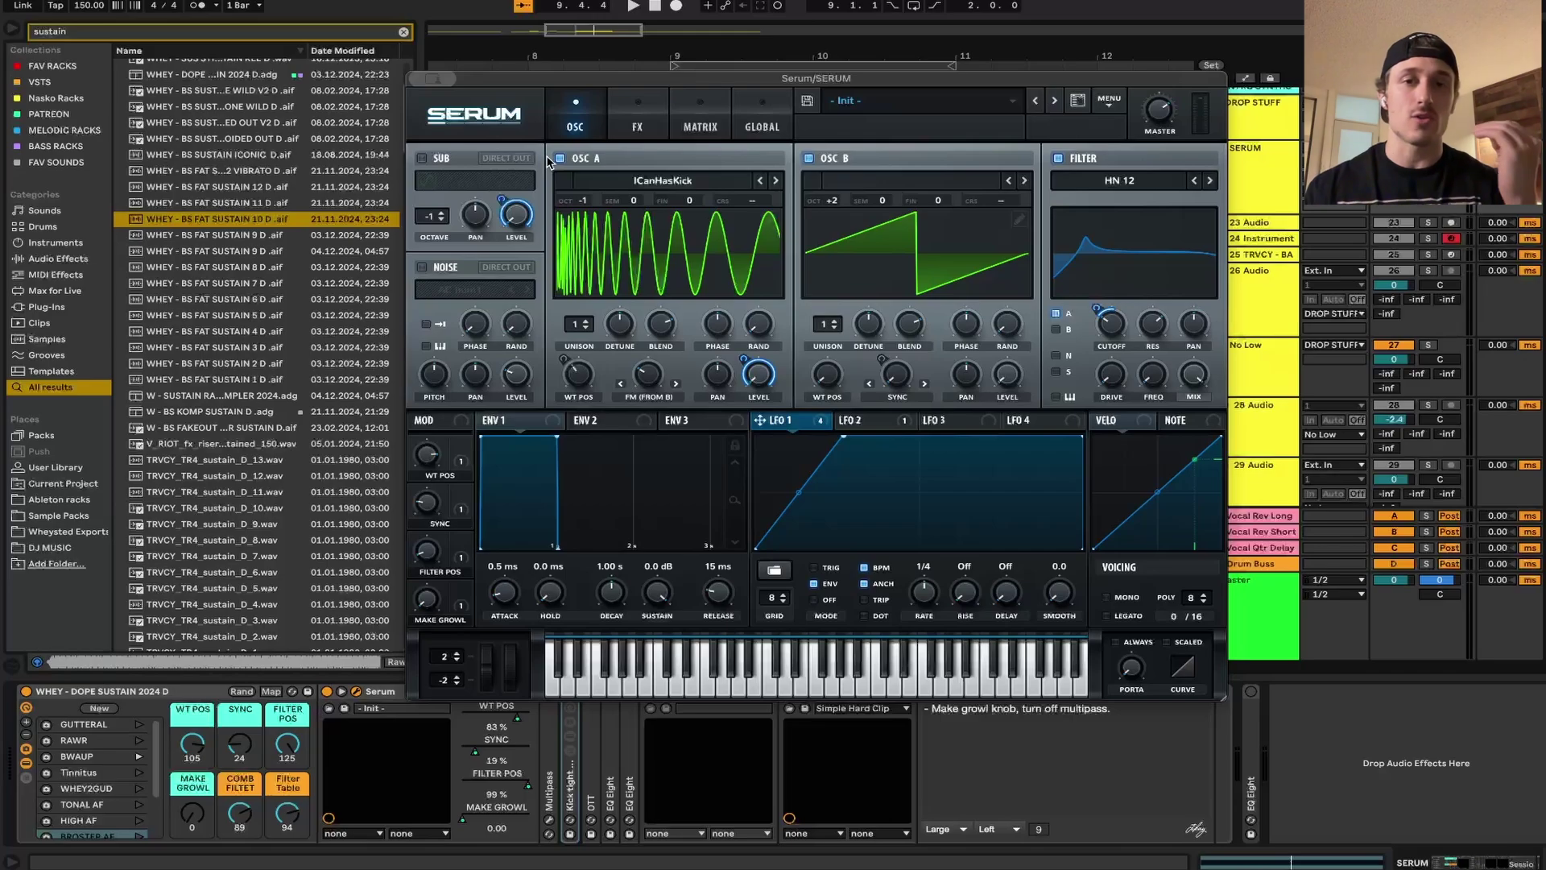
Compare the patch with and without Serum's sub oscillator, leaving the sub on.
{"action": "left_click", "coordinate": [422, 158]}
{"action": "left_click", "coordinate": [422, 158]}
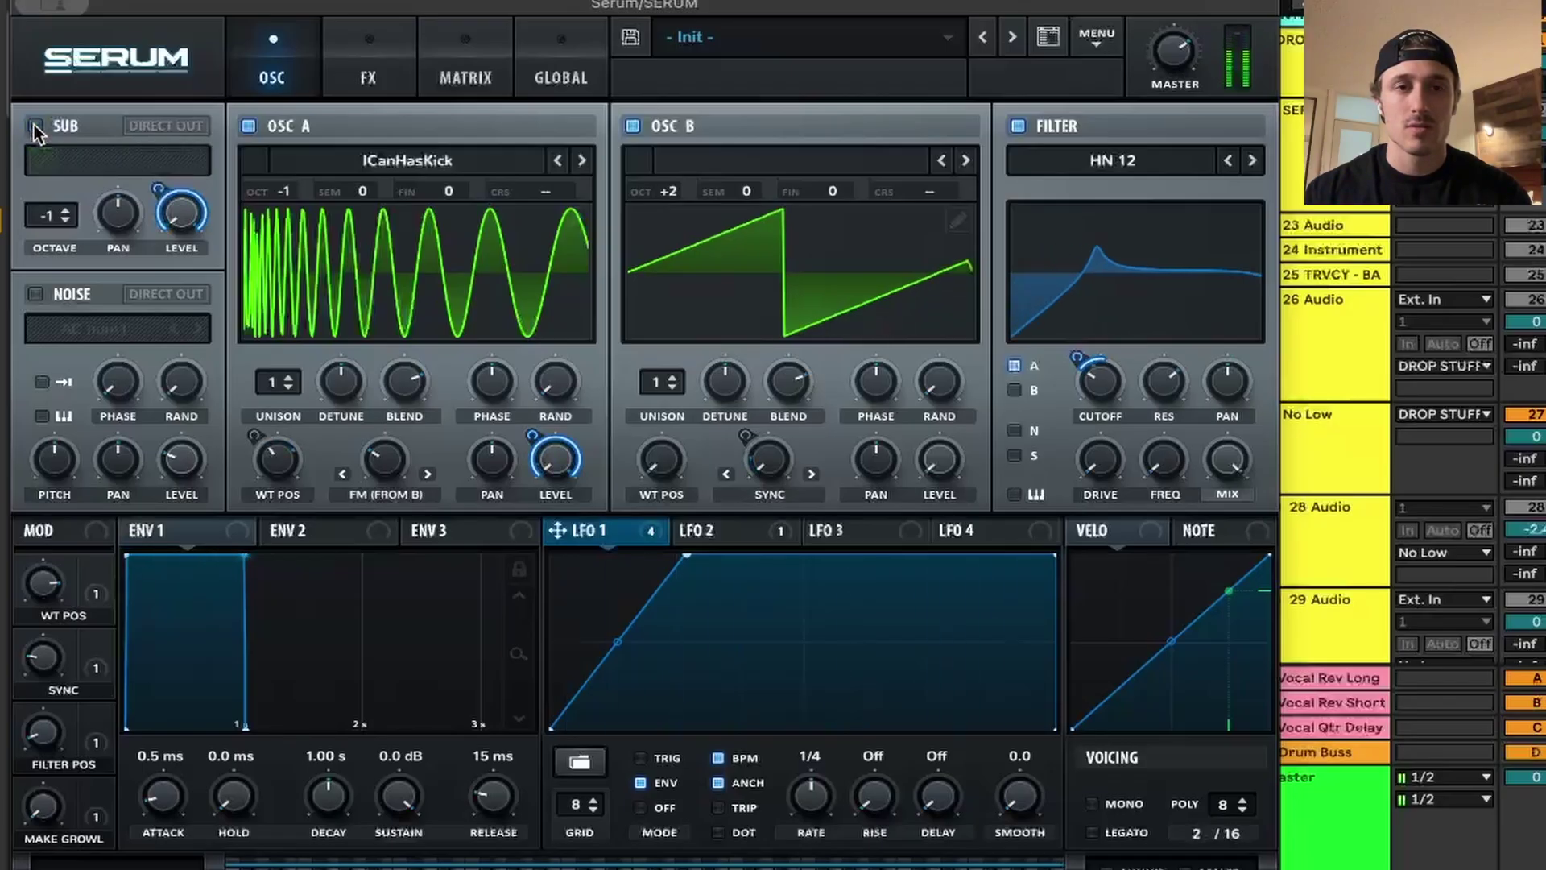
{"action": "left_click", "coordinate": [36, 126]}
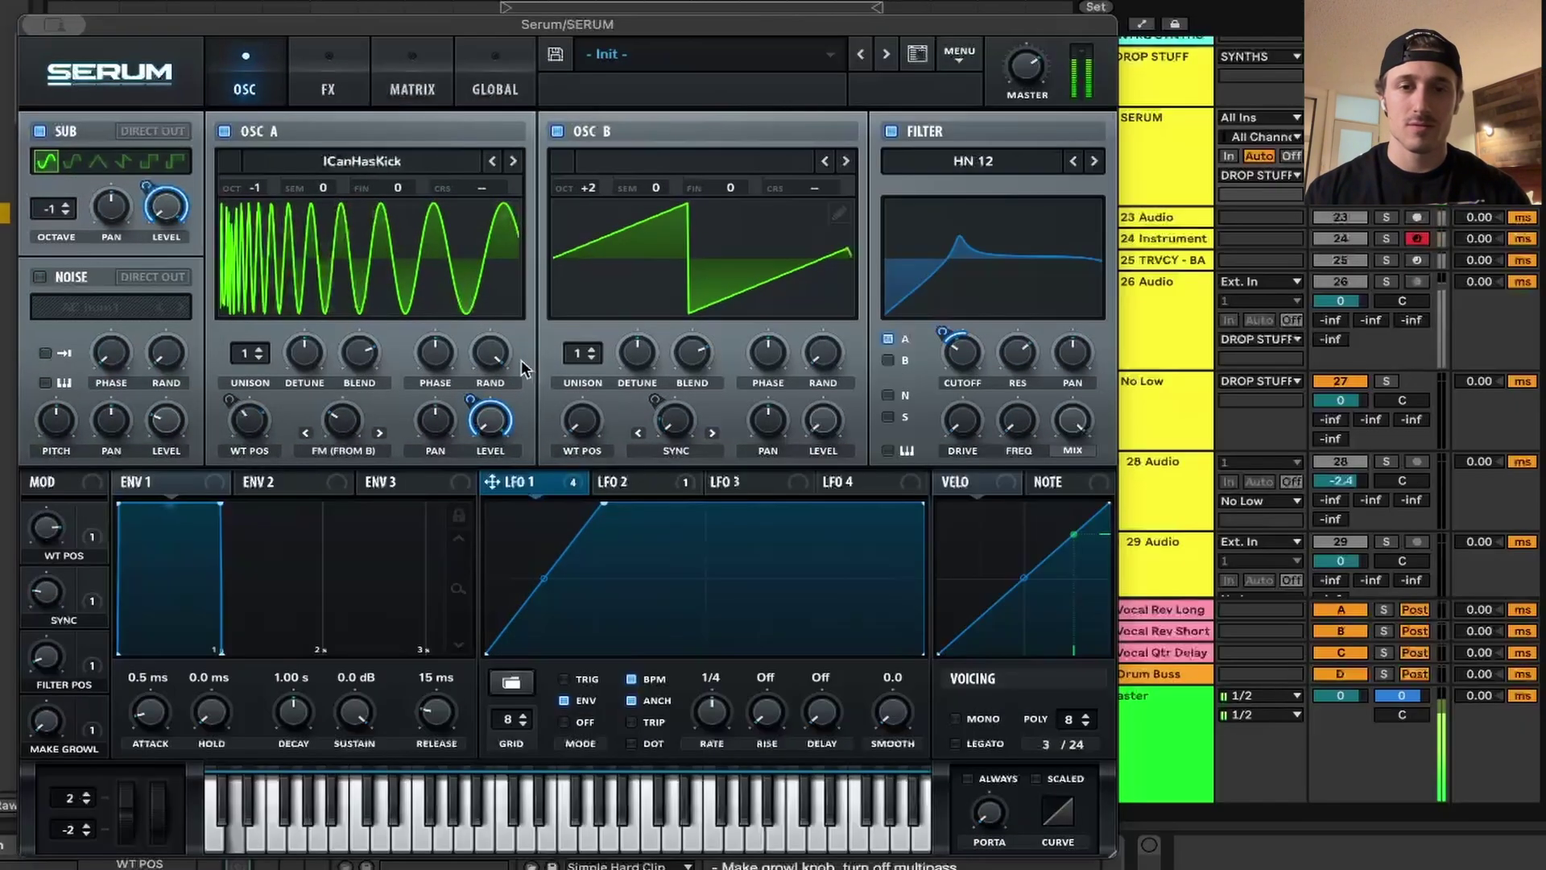
{"action": "mouse_move", "coordinate": [497, 359]}
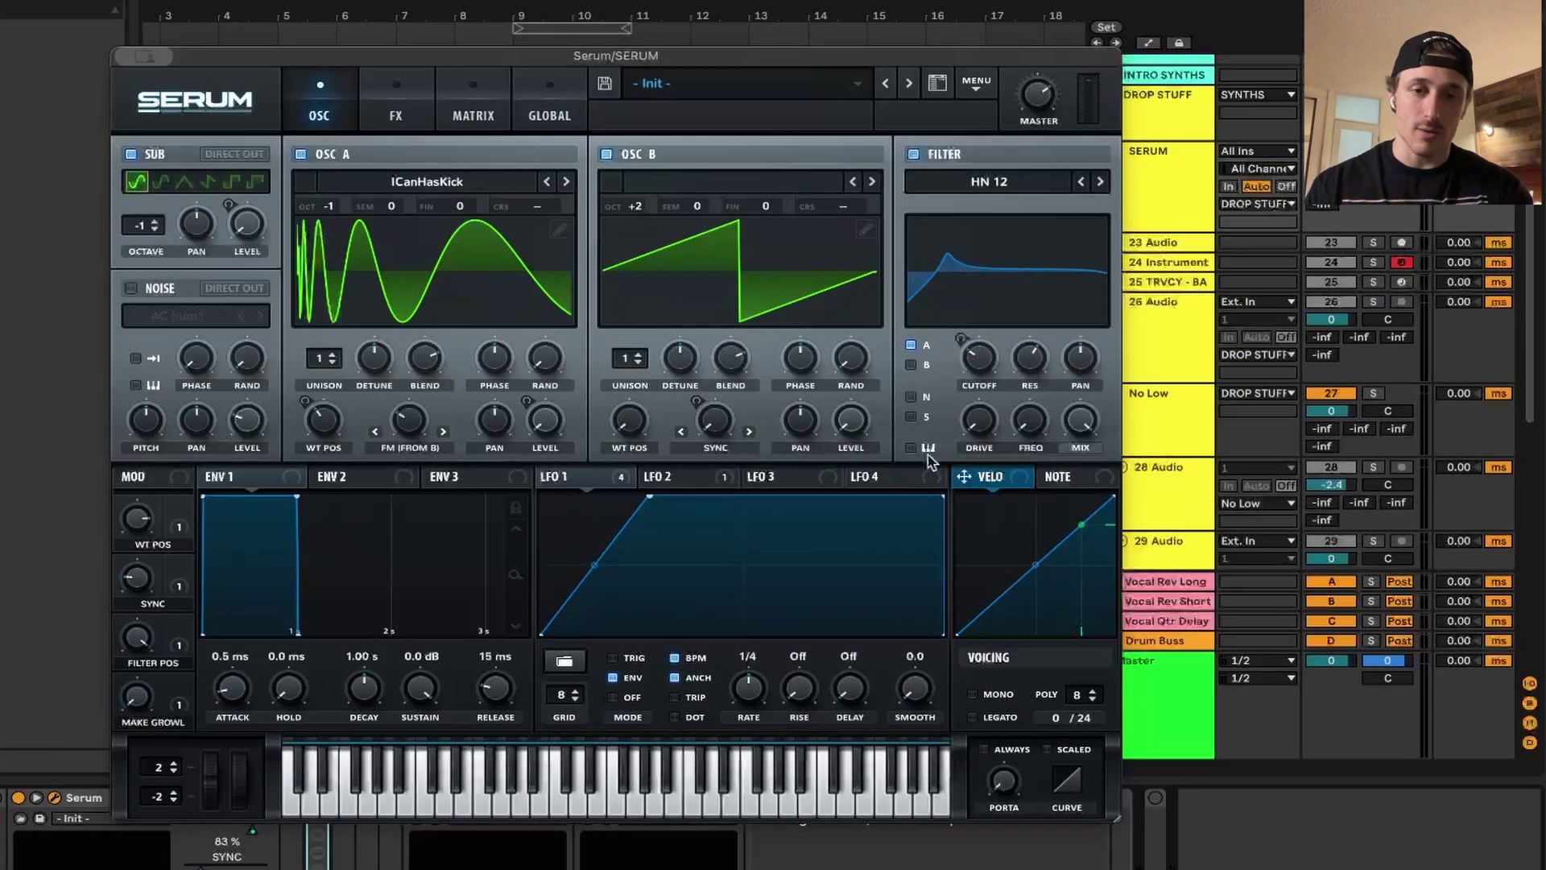
Save the current LFO 1 shape in Serum's User folder of LFO shapes as Sustain LFO.
{"action": "mouse_move", "coordinate": [629, 676]}
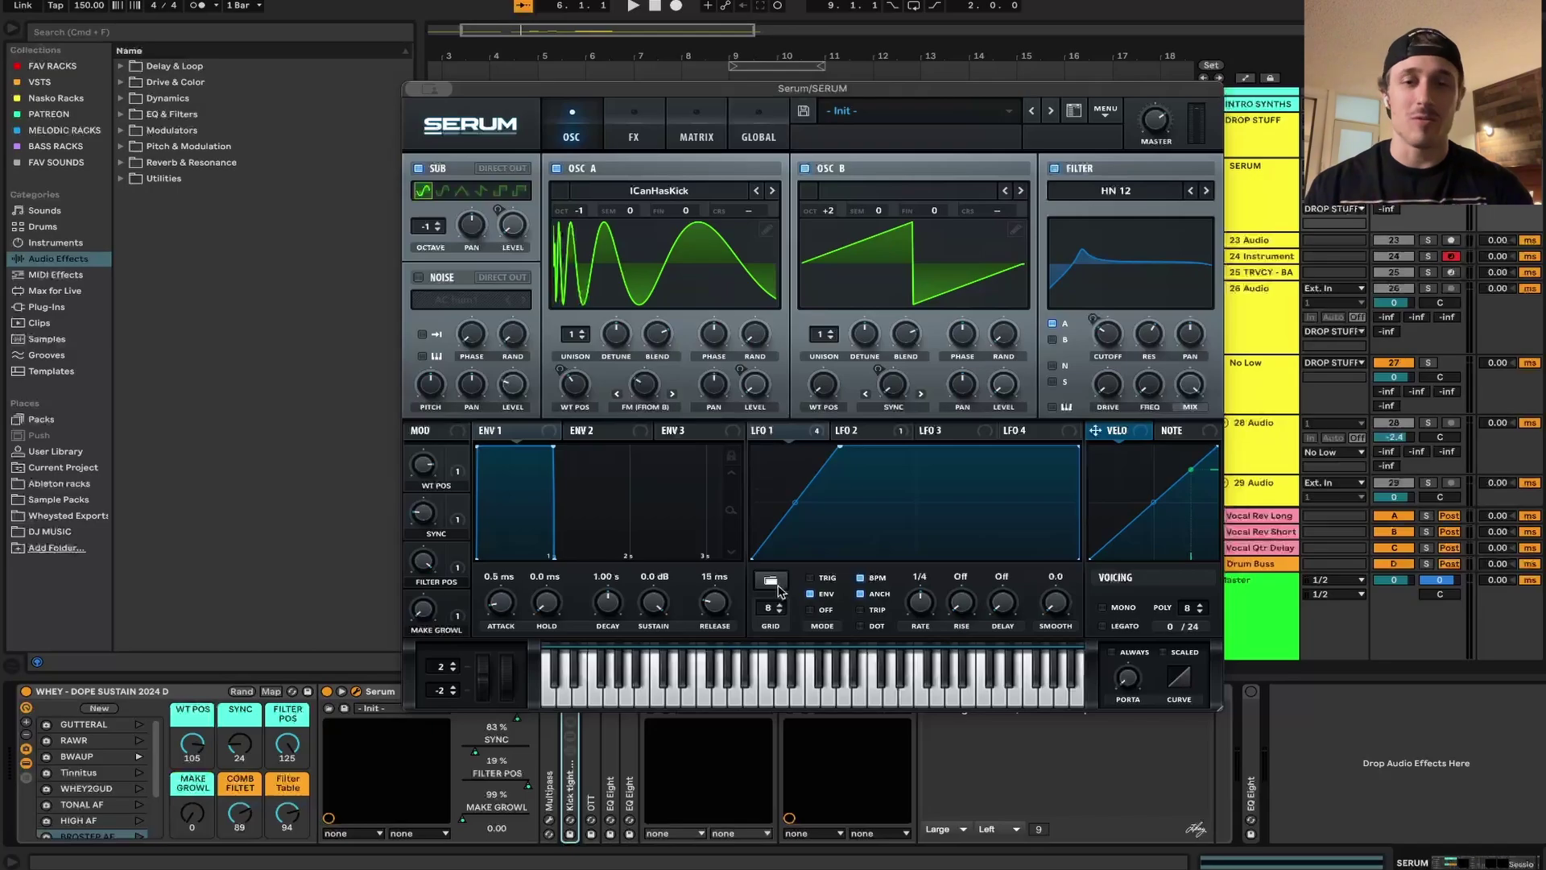
{"action": "left_click", "coordinate": [775, 585]}
{"action": "mouse_move", "coordinate": [777, 591]}
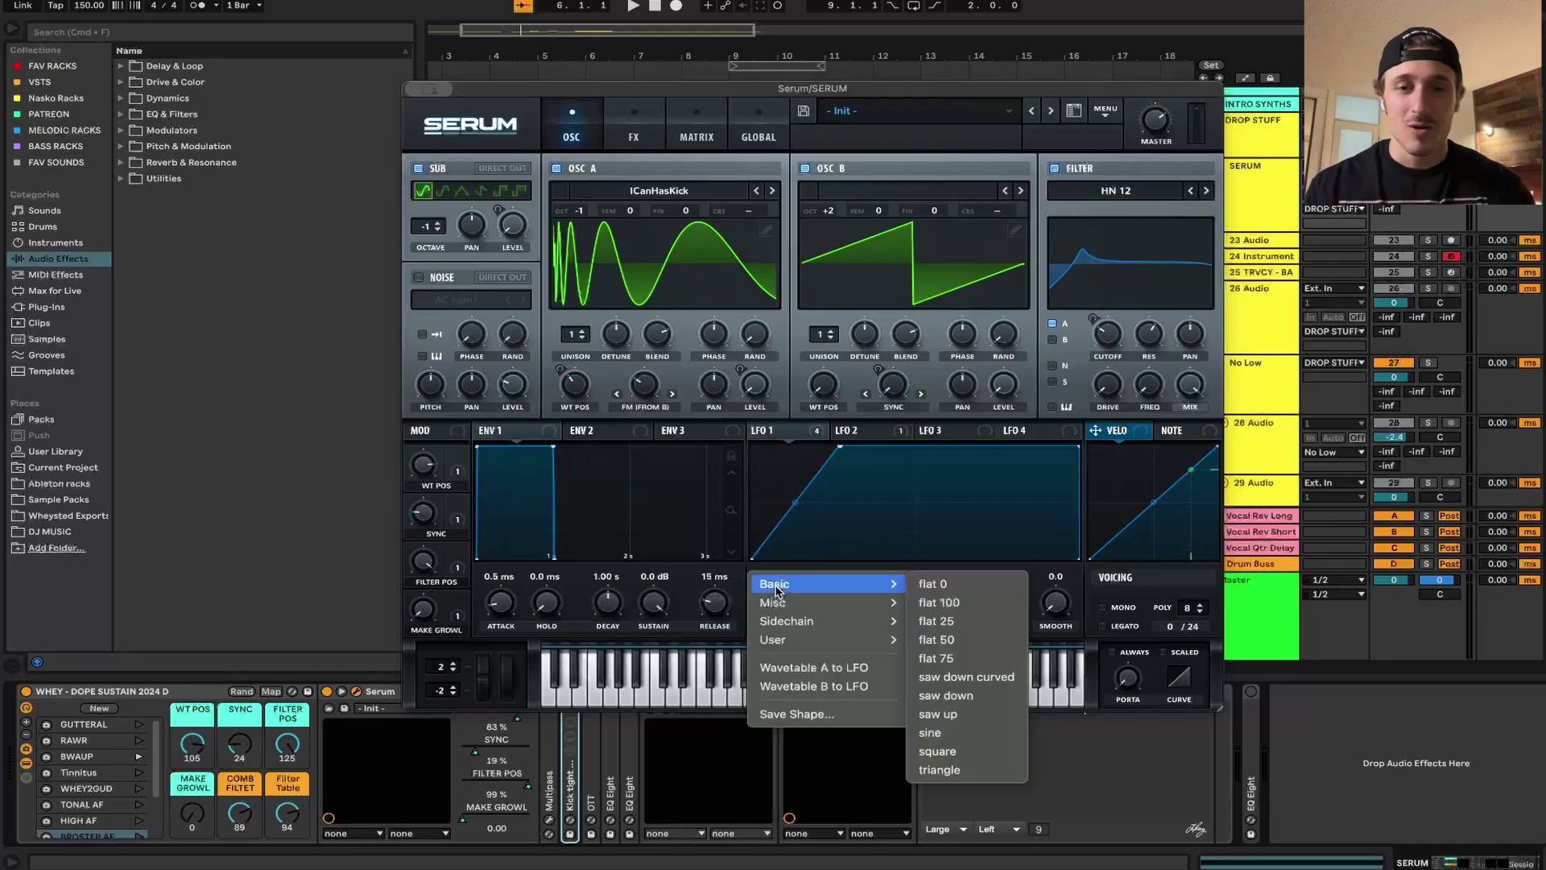
{"action": "left_click", "coordinate": [793, 717]}
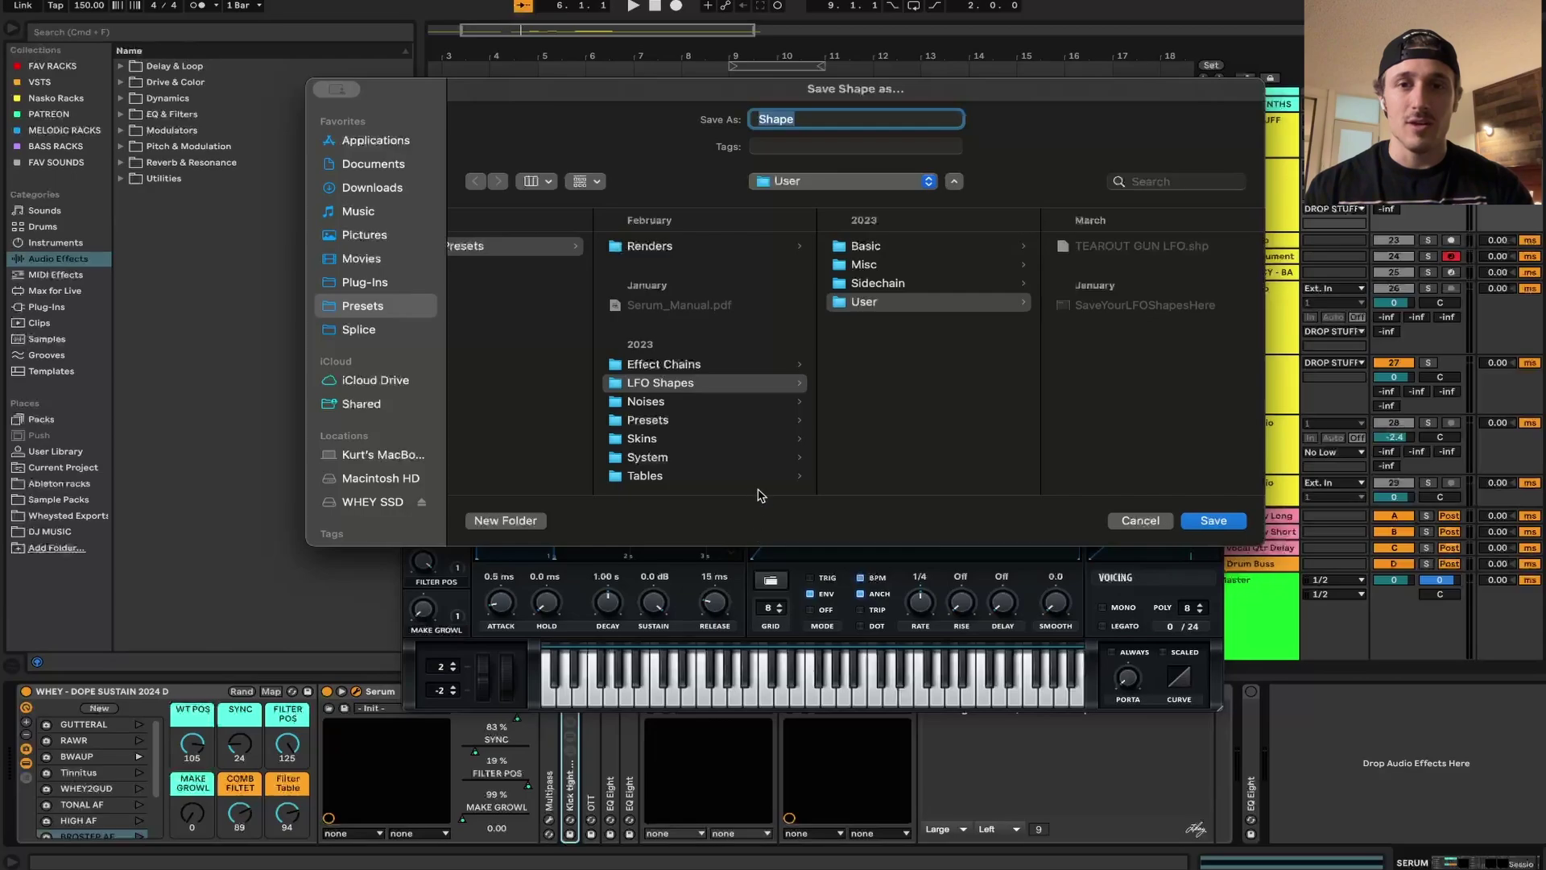
{"action": "type", "text": "Sustain LFO"}
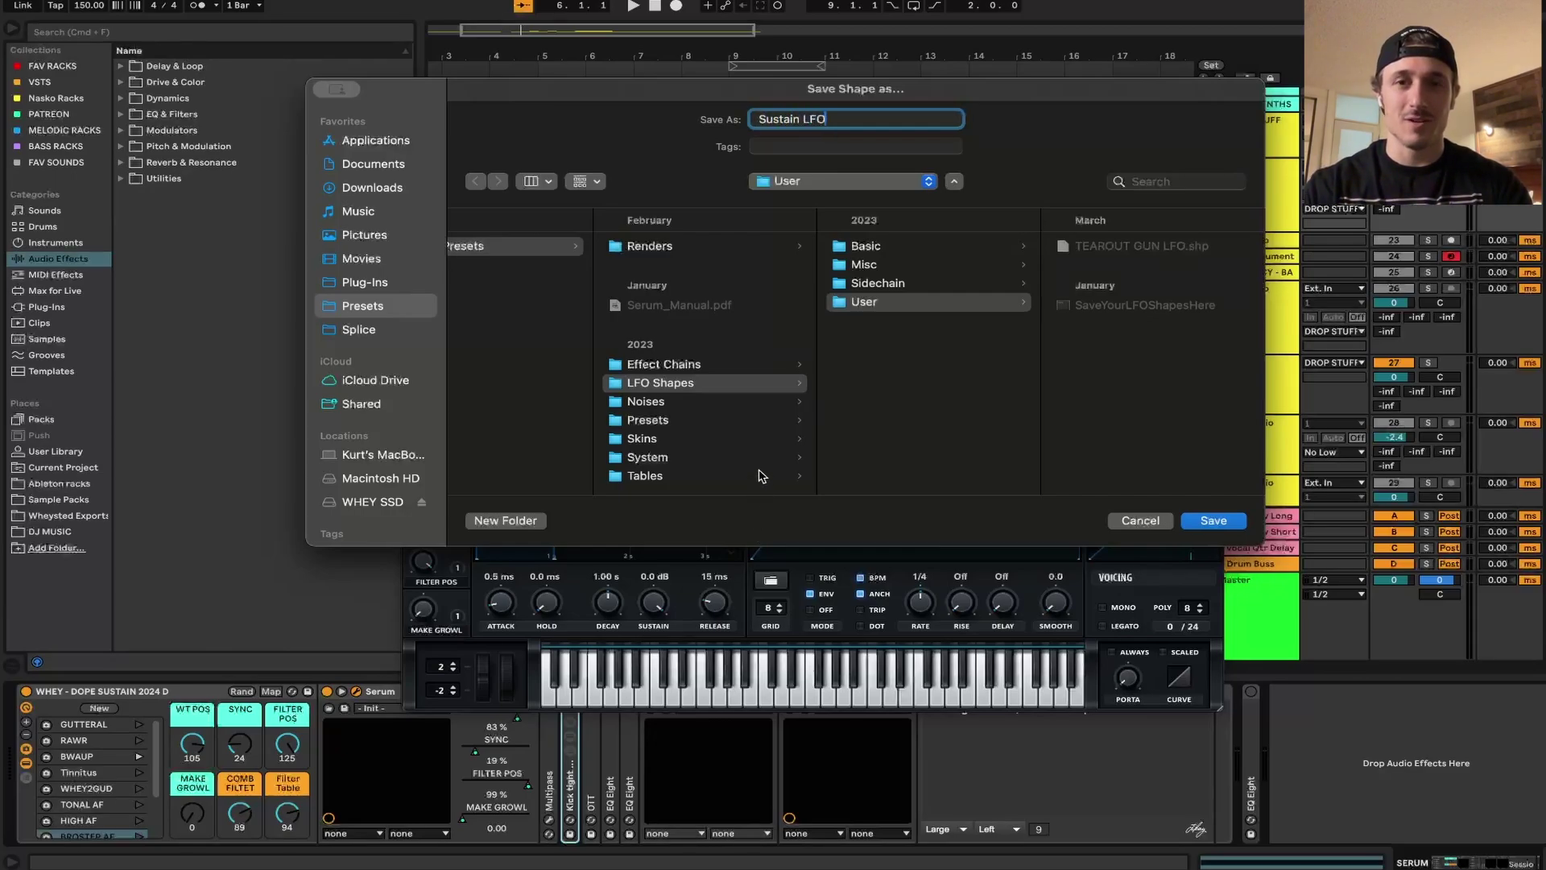
{"action": "left_click", "coordinate": [1213, 521]}
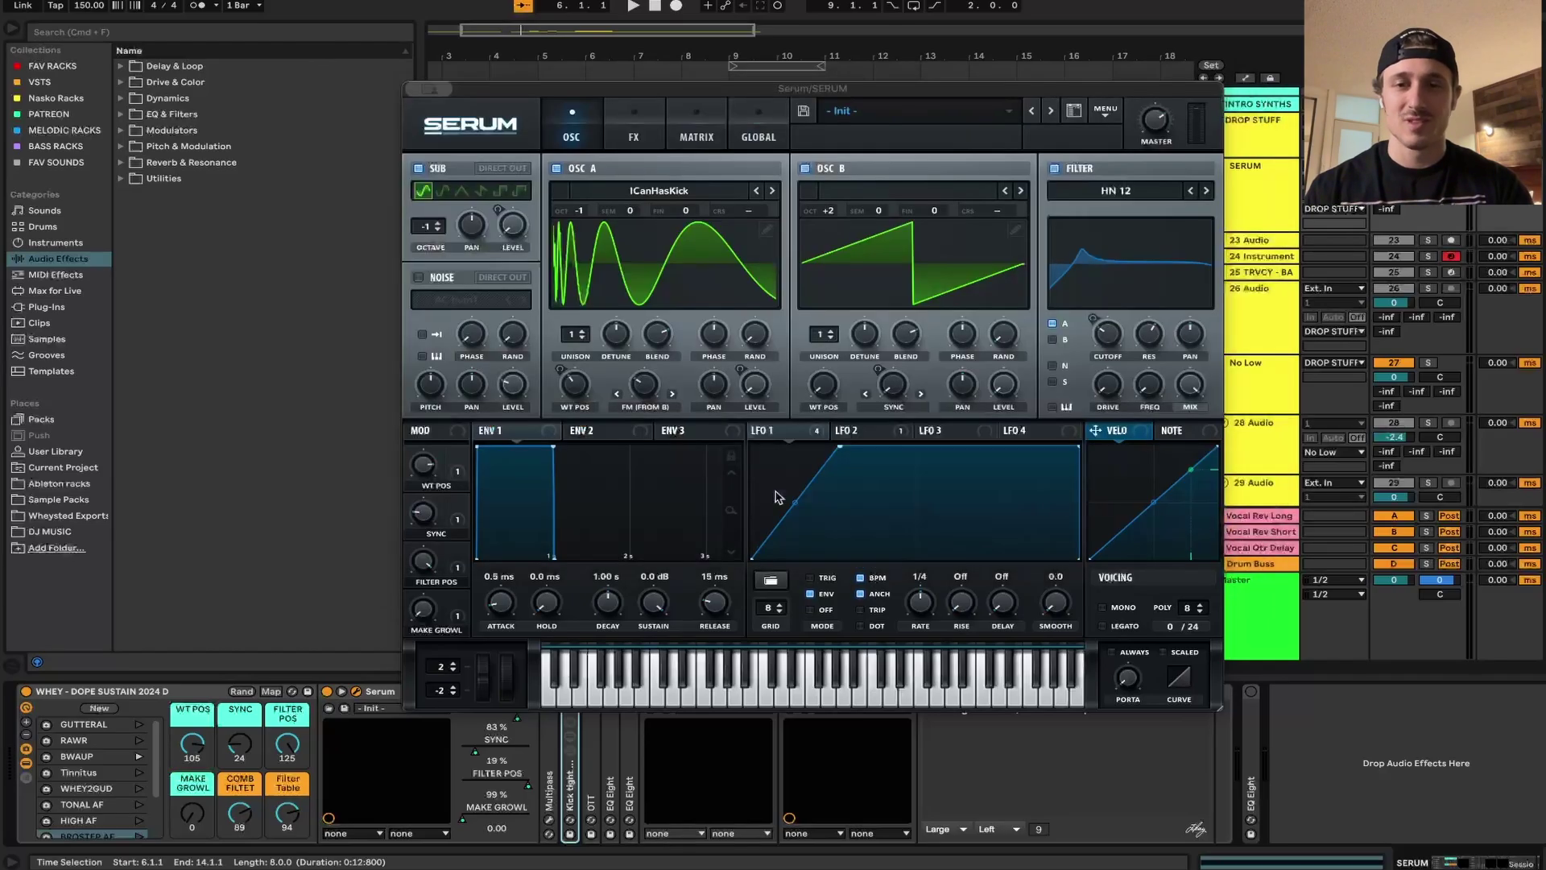
Load the saved Sustain LFO shape from the User shapes into LFO 3 and return to LFO 1.
{"action": "left_click", "coordinate": [946, 434]}
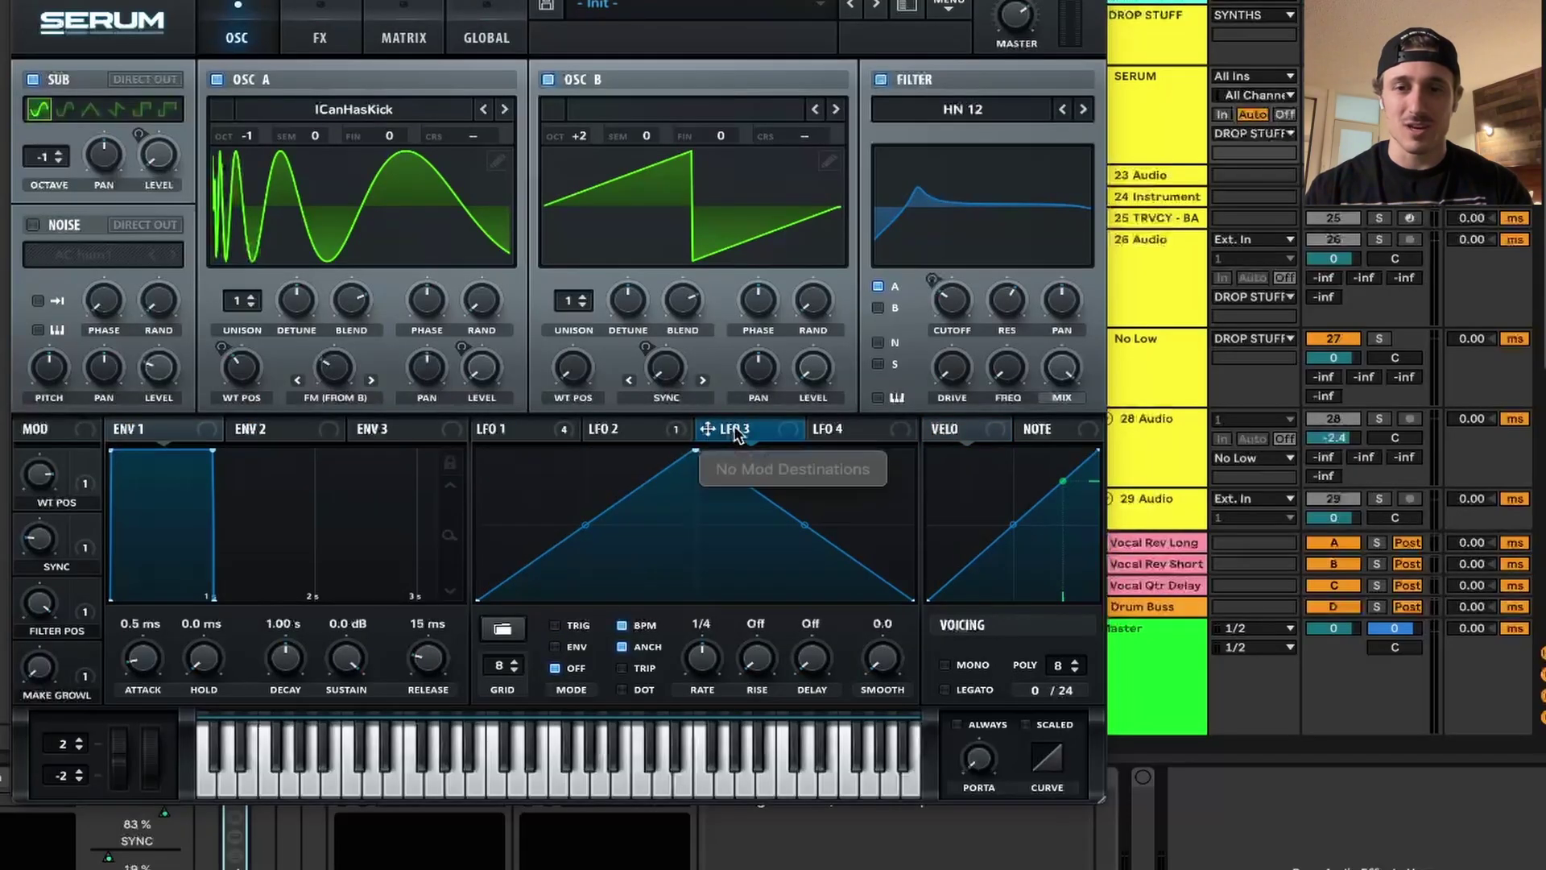
{"action": "left_click", "coordinate": [503, 629]}
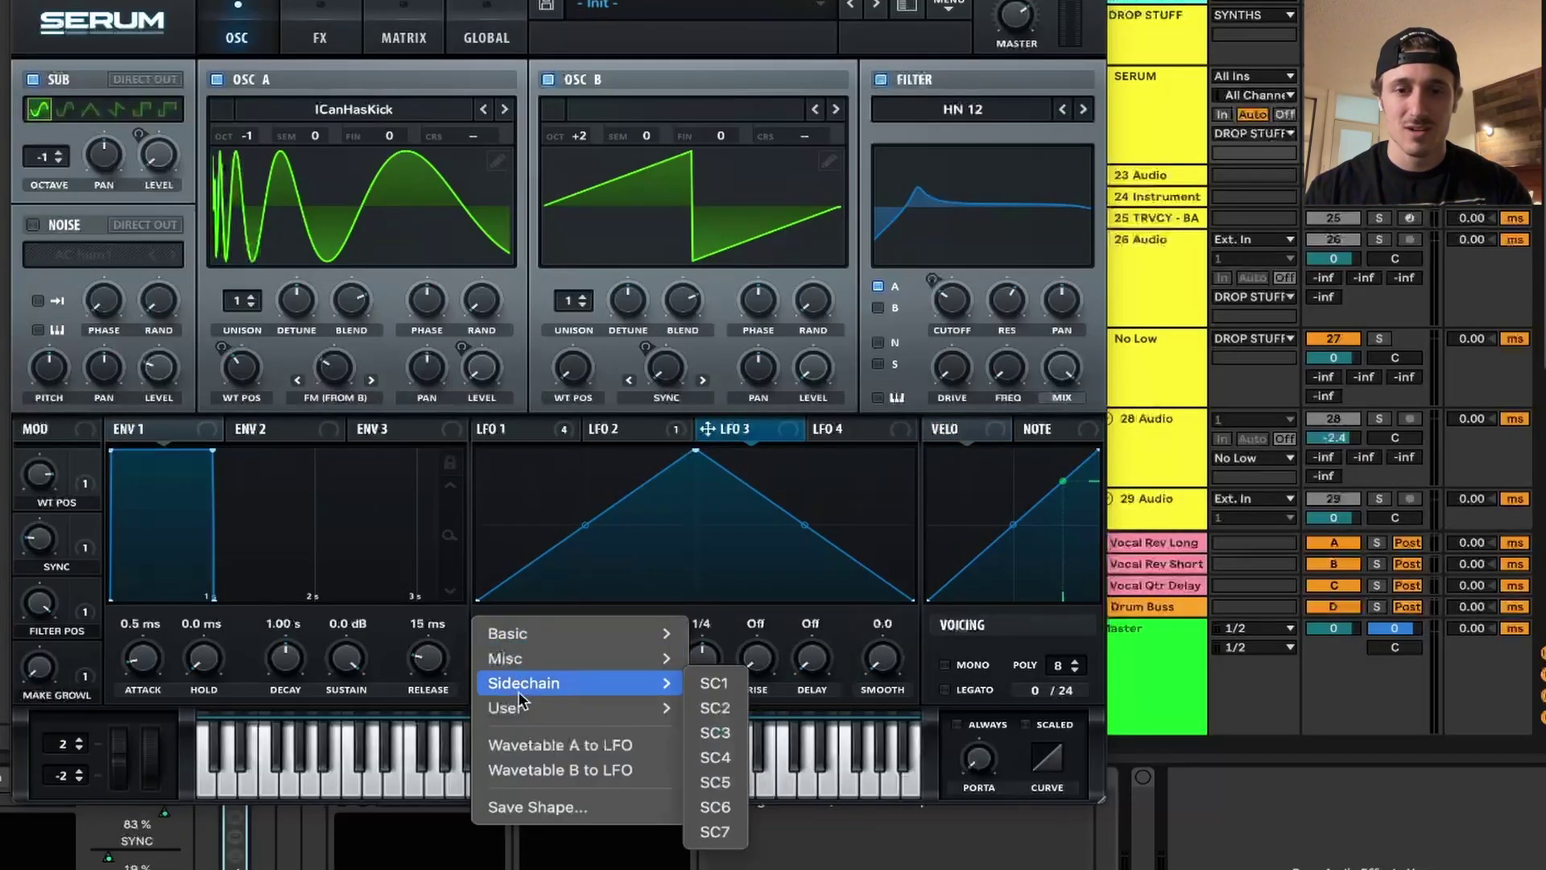
{"action": "mouse_move", "coordinate": [644, 708]}
{"action": "left_click", "coordinate": [782, 714]}
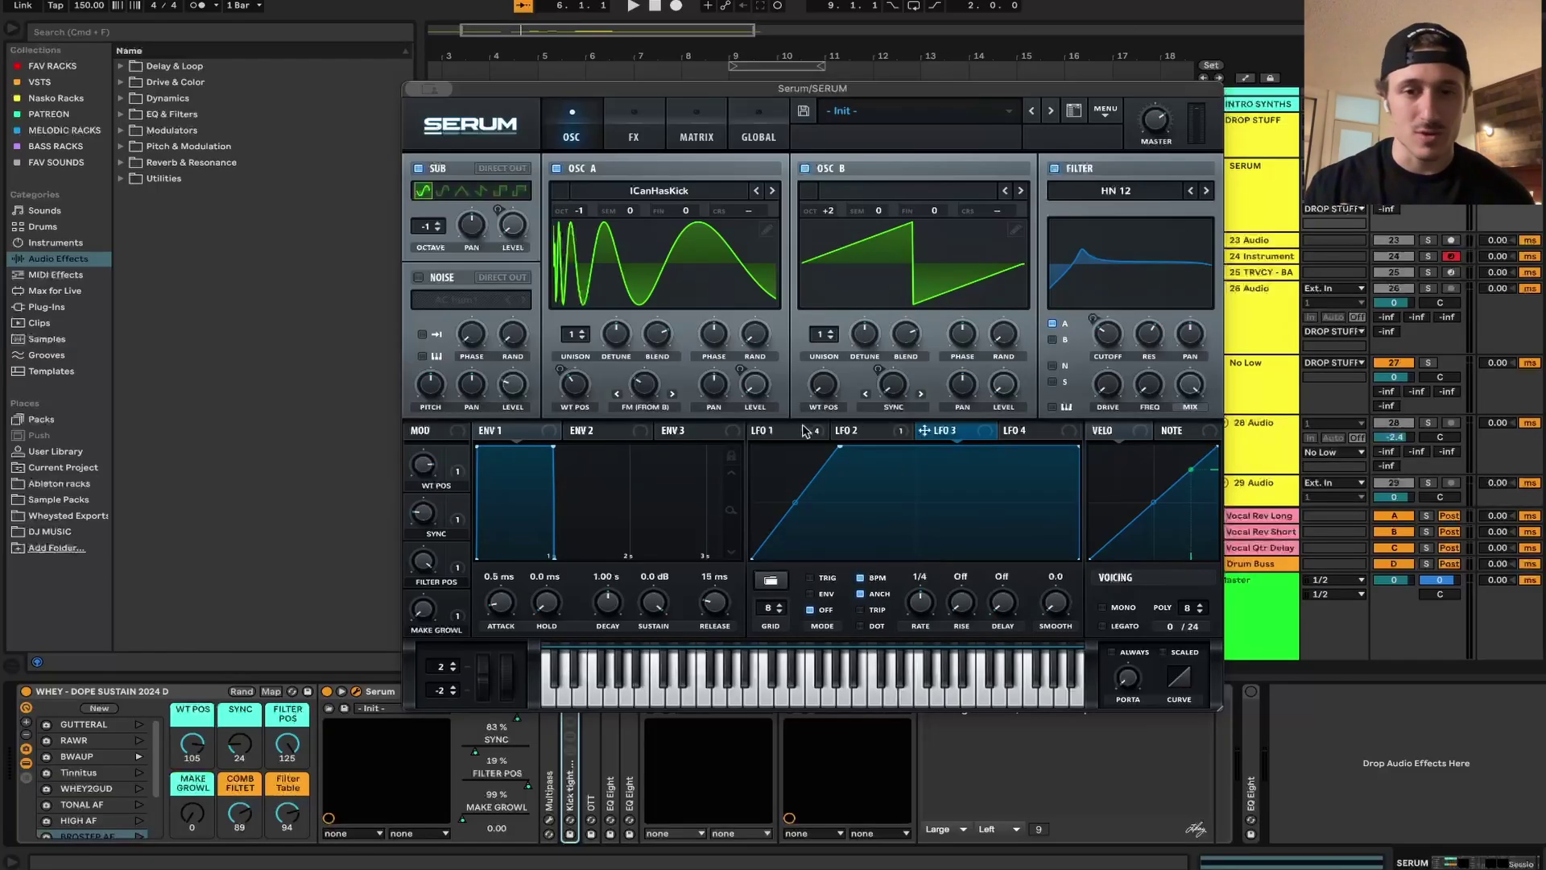
{"action": "left_click", "coordinate": [803, 431]}
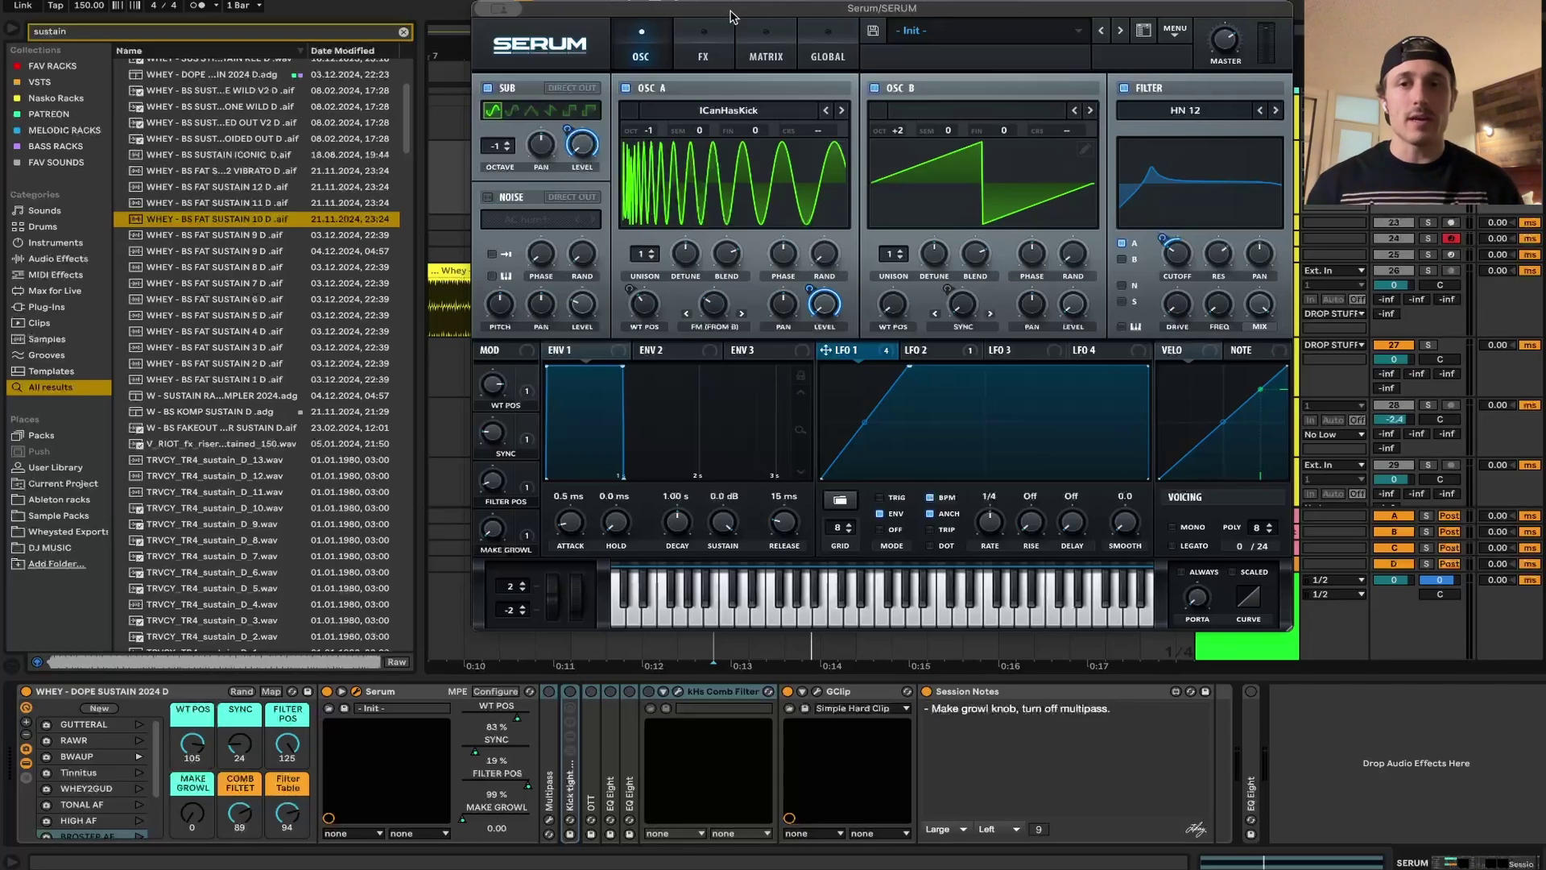
Audition the 24 Instrument track and the SERUM track in solo from the drop start at bar 9 for comparison.
{"action": "left_click_drag", "start_coordinate": [732, 13], "coordinate": [722, 412]}
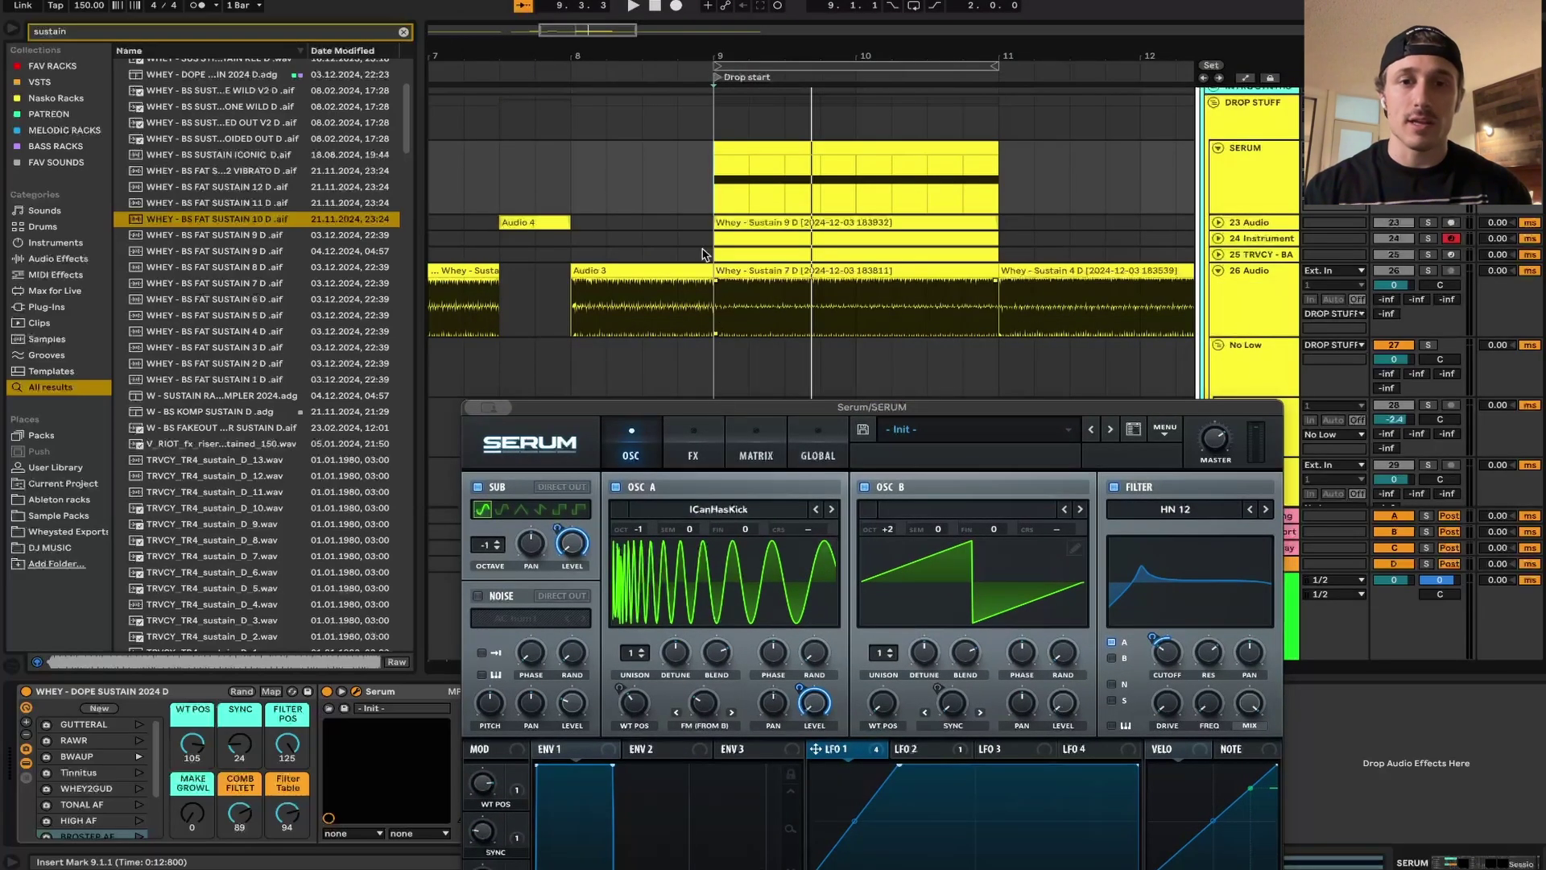
{"action": "left_click", "coordinate": [742, 255]}
{"action": "key", "text": "space"}
{"action": "key", "text": "Up"}
{"action": "key", "text": "s"}
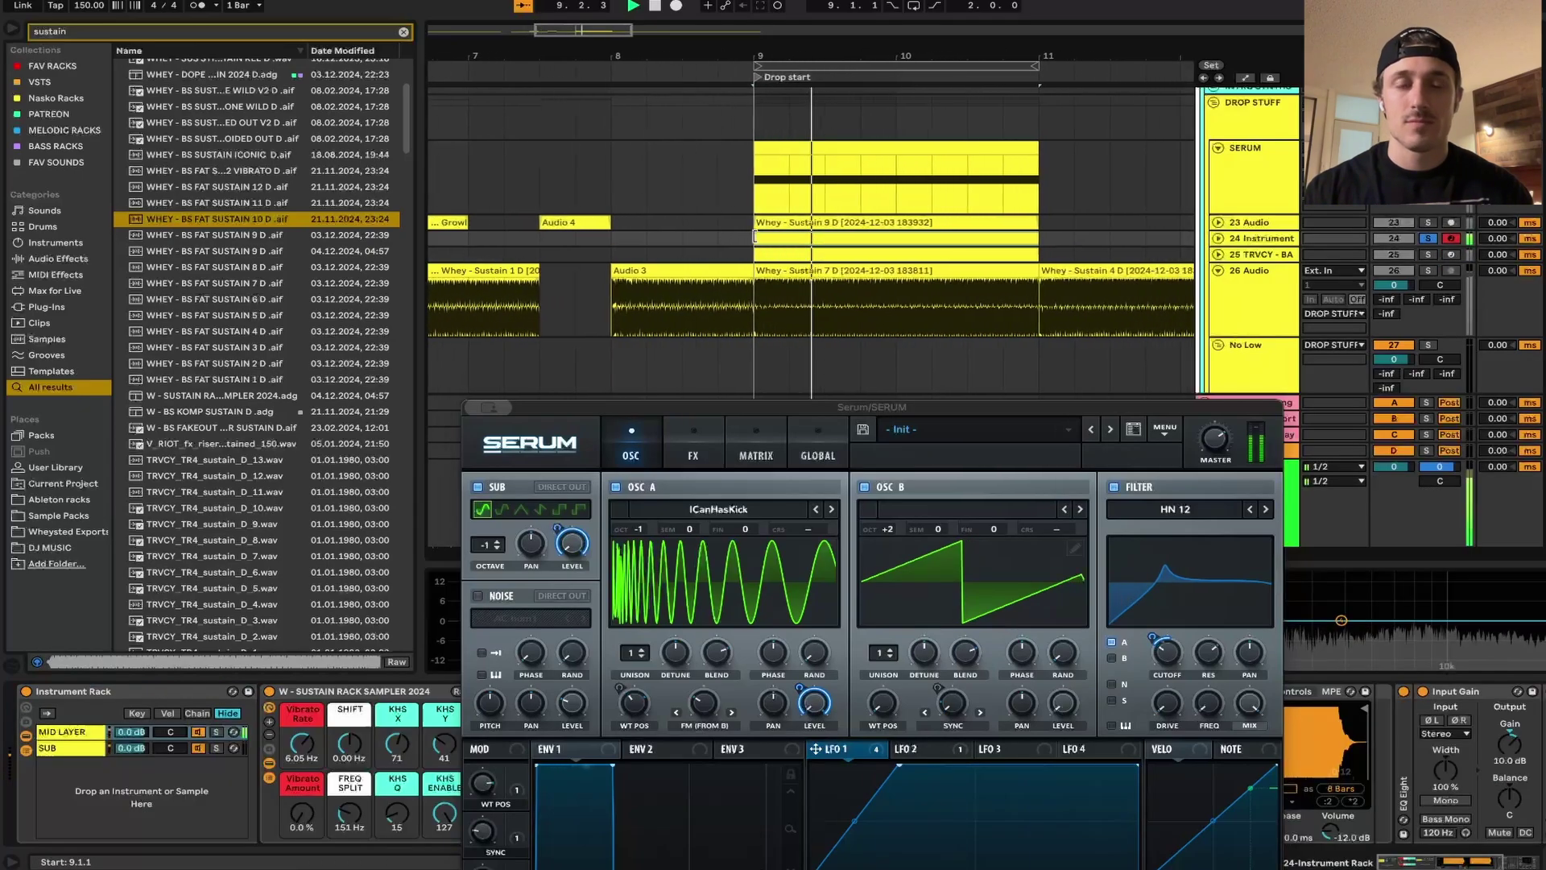
{"action": "left_click", "coordinate": [672, 177]}
{"action": "key", "text": "s"}
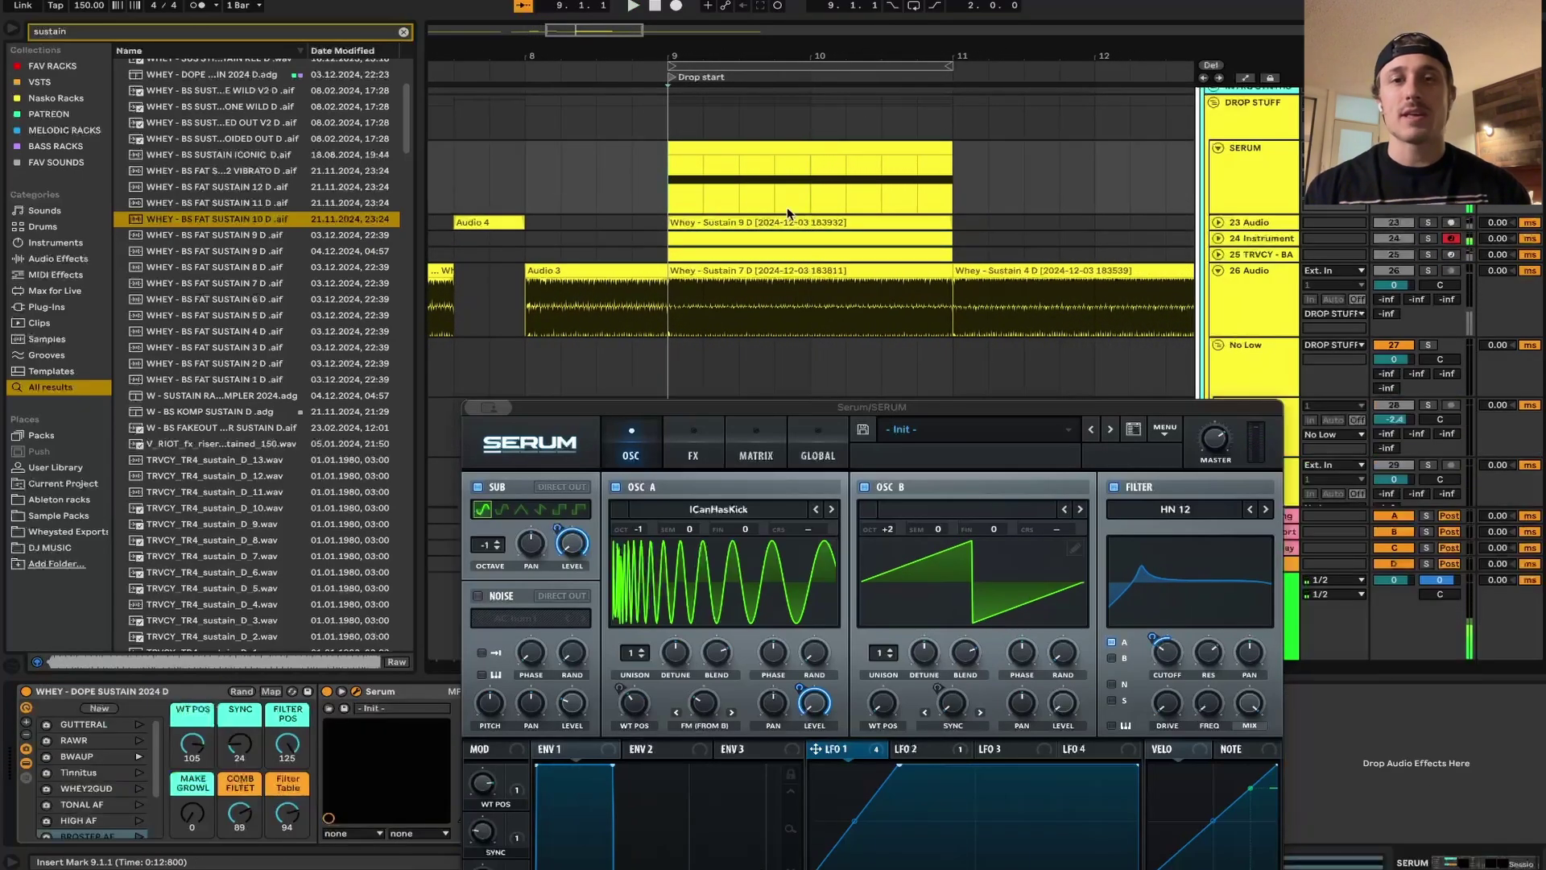
{"action": "key", "text": "space"}
Compare the SERUM track with the effects between Serum and the comb filter bypassed and enabled, keeping the Serum window in view.
{"action": "double_click", "coordinate": [808, 408]}
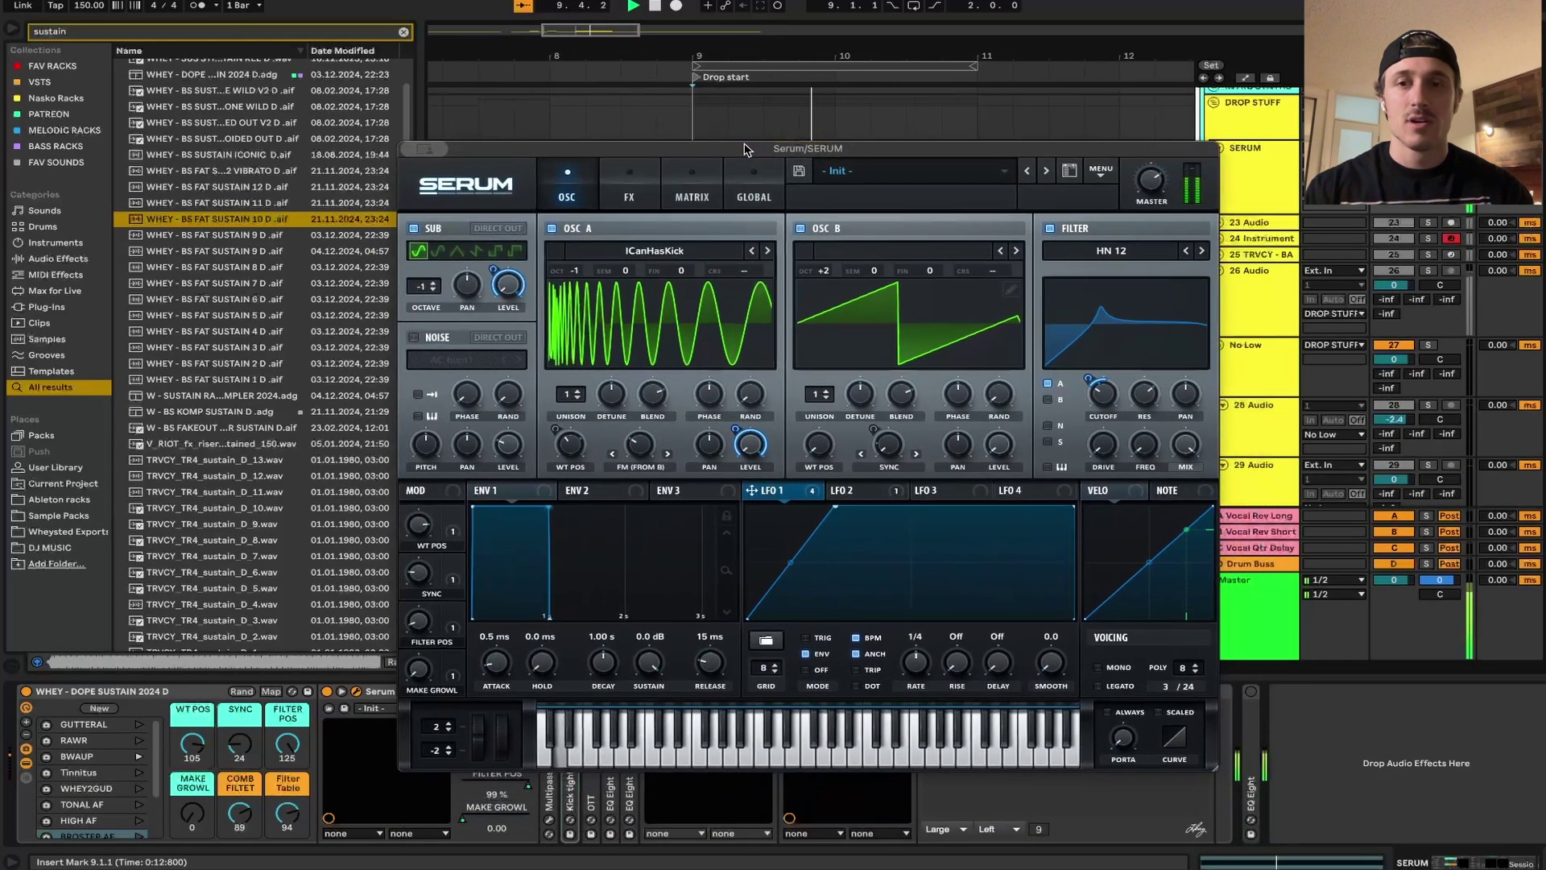
{"action": "left_click_drag", "start_coordinate": [883, 151], "coordinate": [1043, 74]}
{"action": "left_click", "coordinate": [566, 689]}
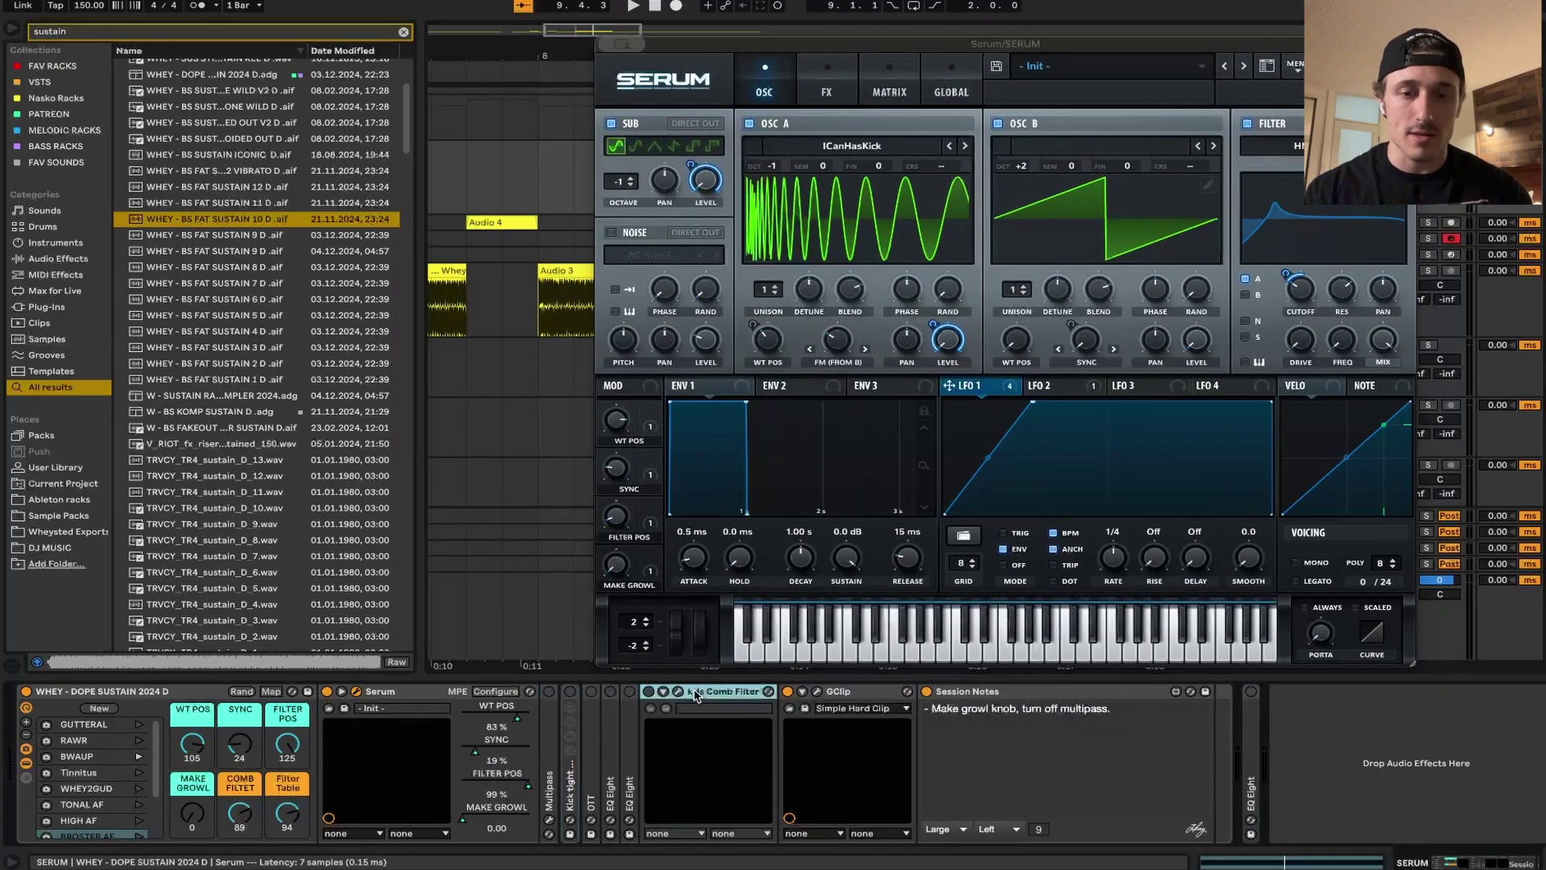
{"action": "key", "text": "space"}
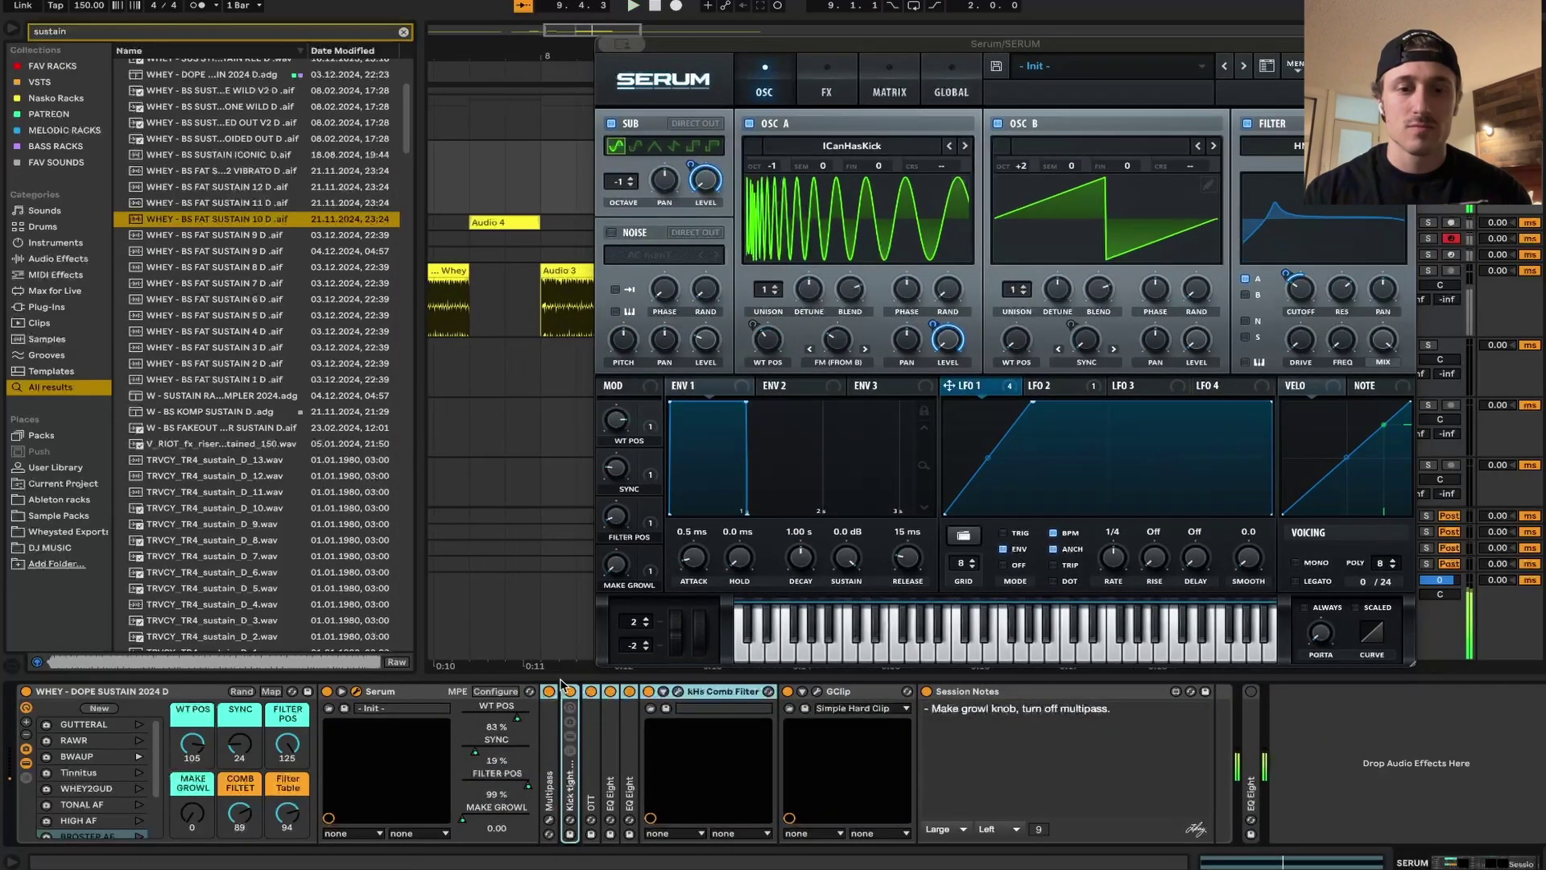
{"action": "key", "text": "space"}
{"action": "left_click_drag", "start_coordinate": [614, 47], "coordinate": [428, 42]}
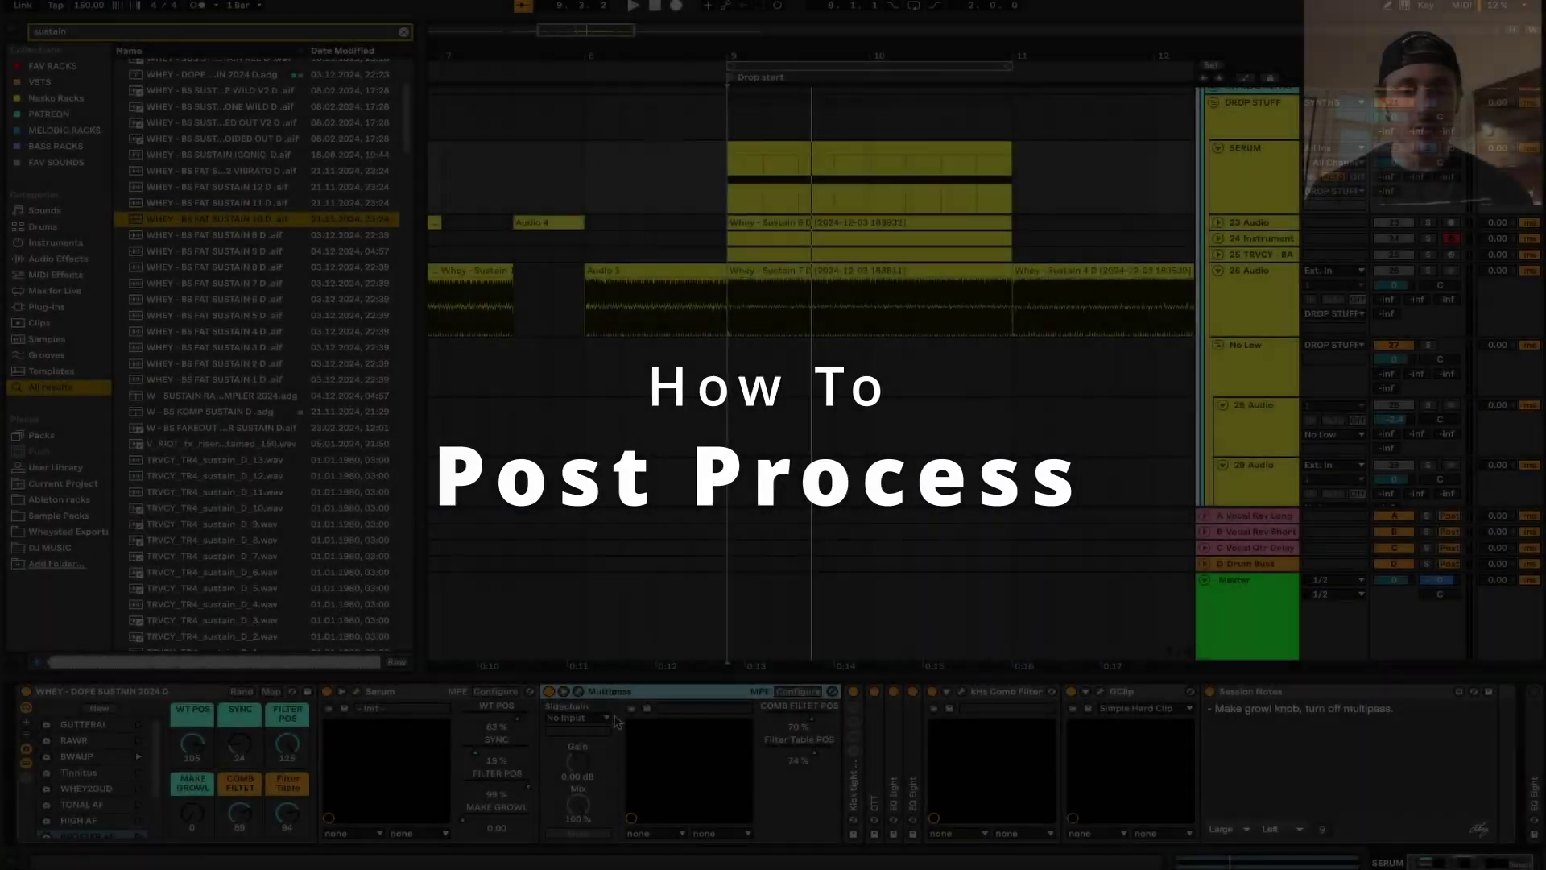
Open Multipass on the SERUM track and compare the patch with and without the Pre FX Overdrive distortion, leaving it on.
{"action": "left_click", "coordinate": [579, 692]}
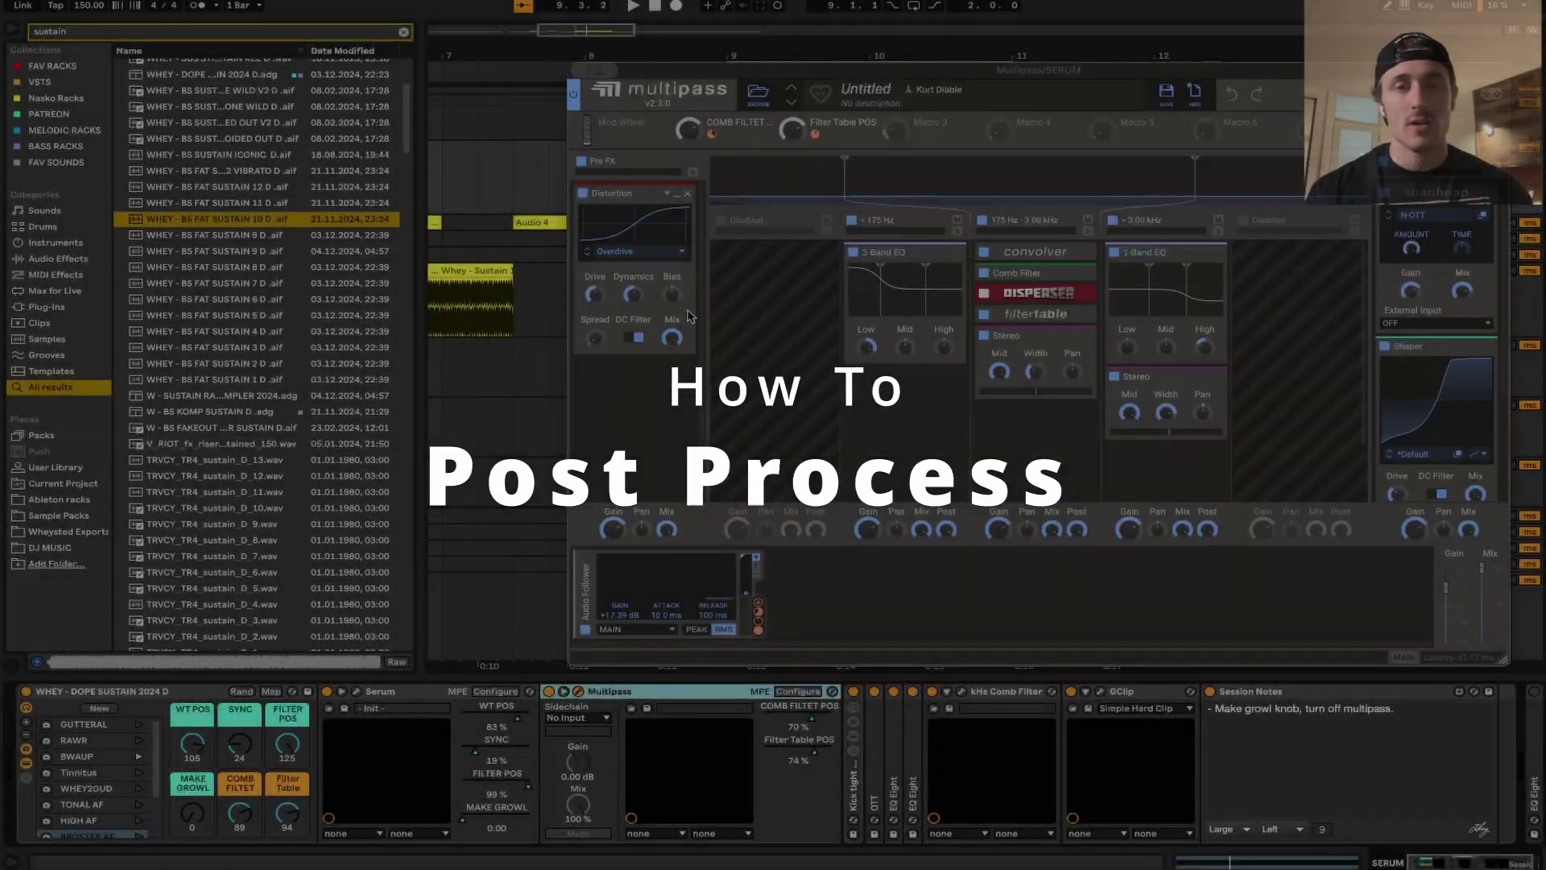
{"action": "left_click_drag", "start_coordinate": [961, 83], "coordinate": [779, 76]}
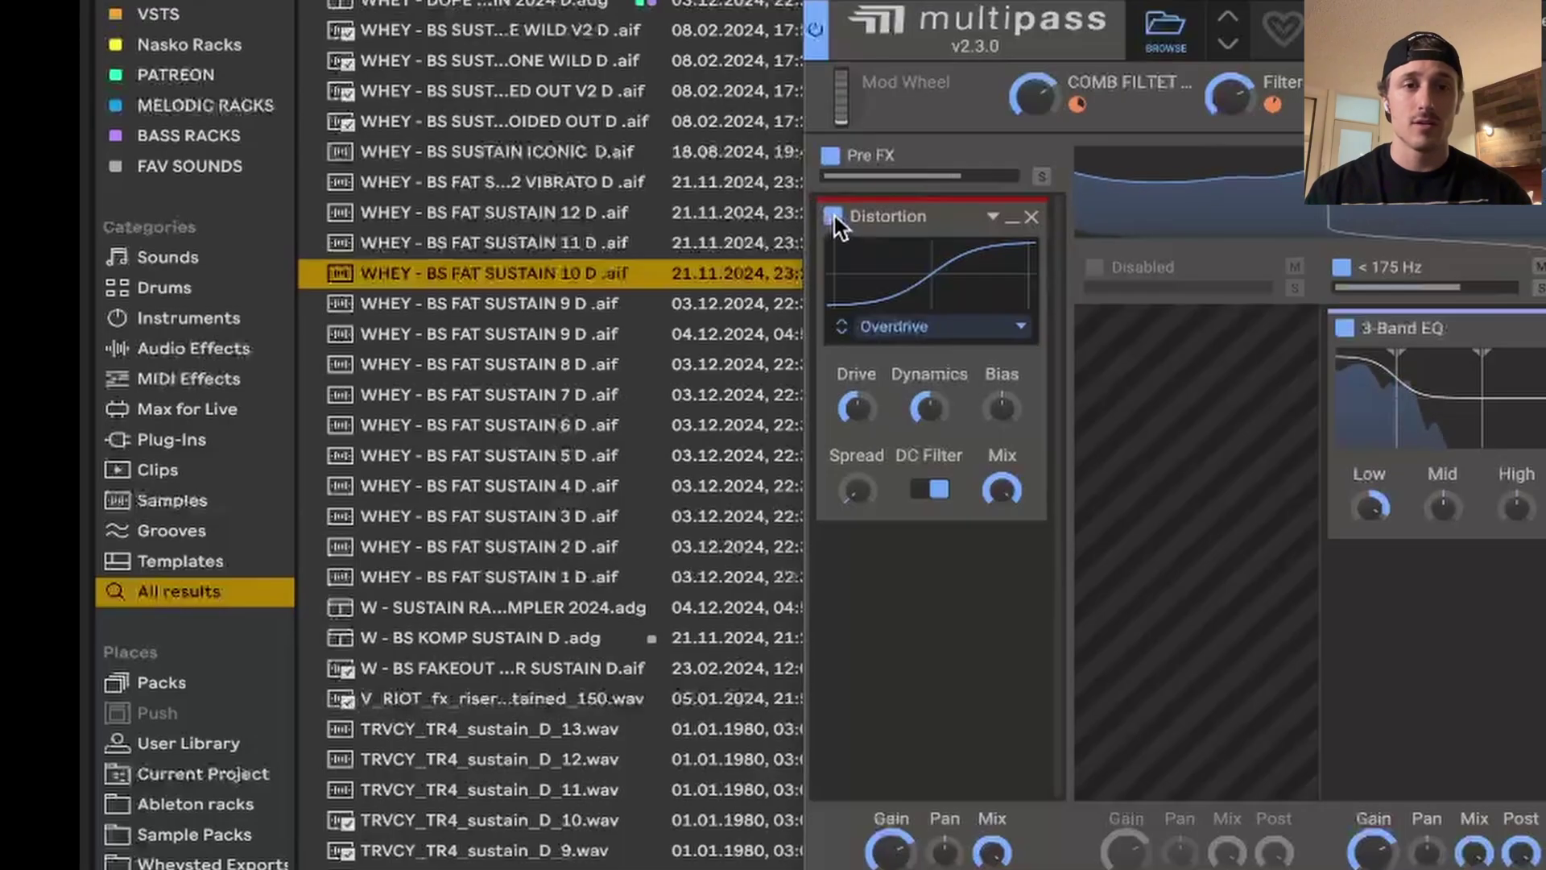
{"action": "left_click", "coordinate": [89, 189]}
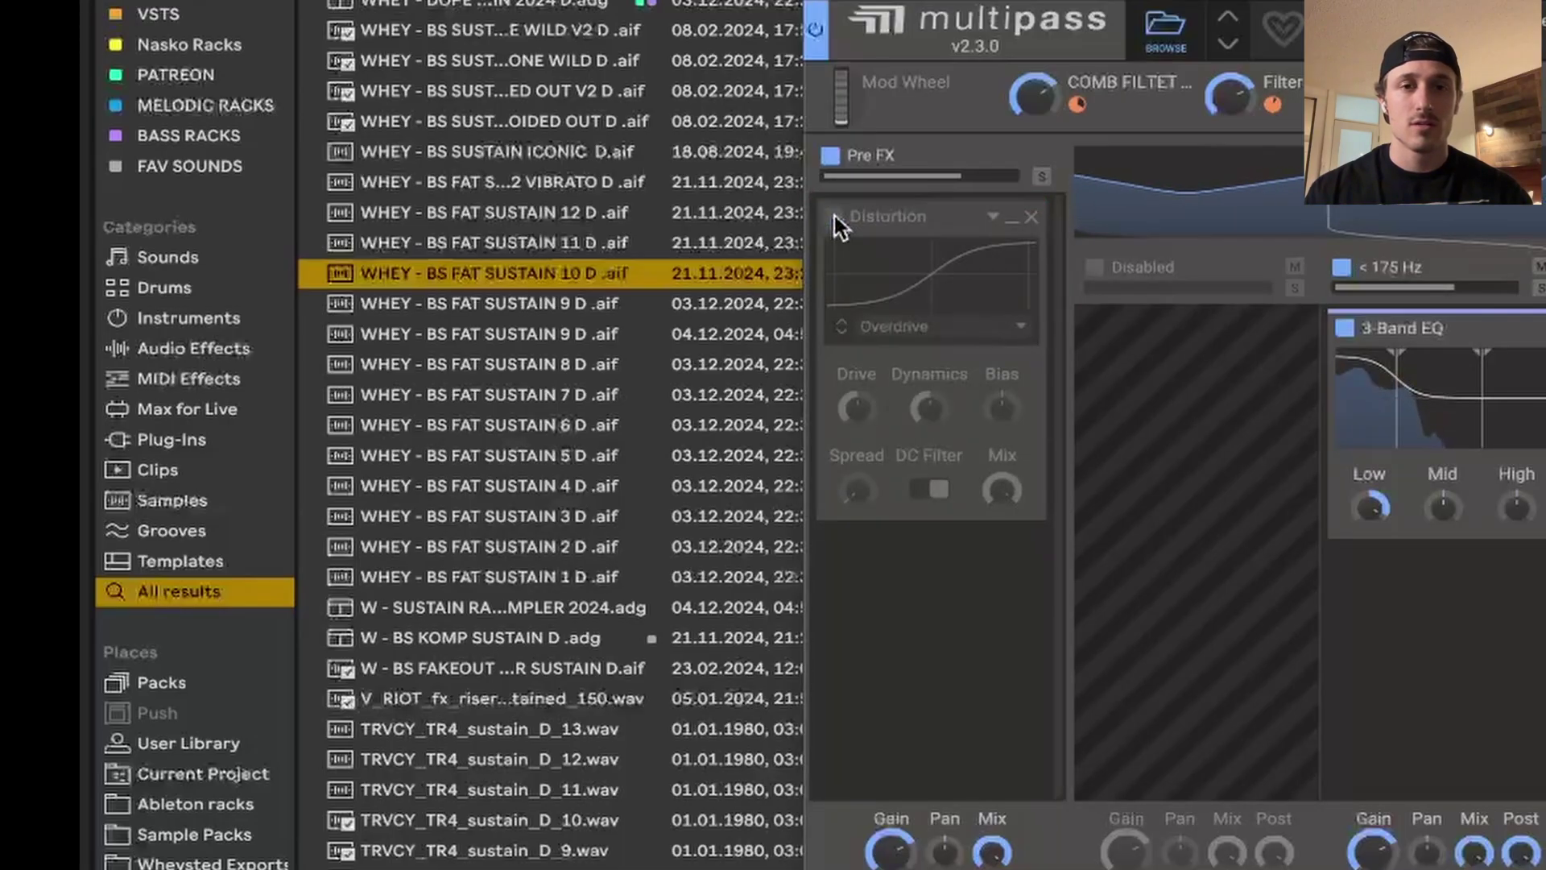
{"action": "left_click", "coordinate": [834, 218]}
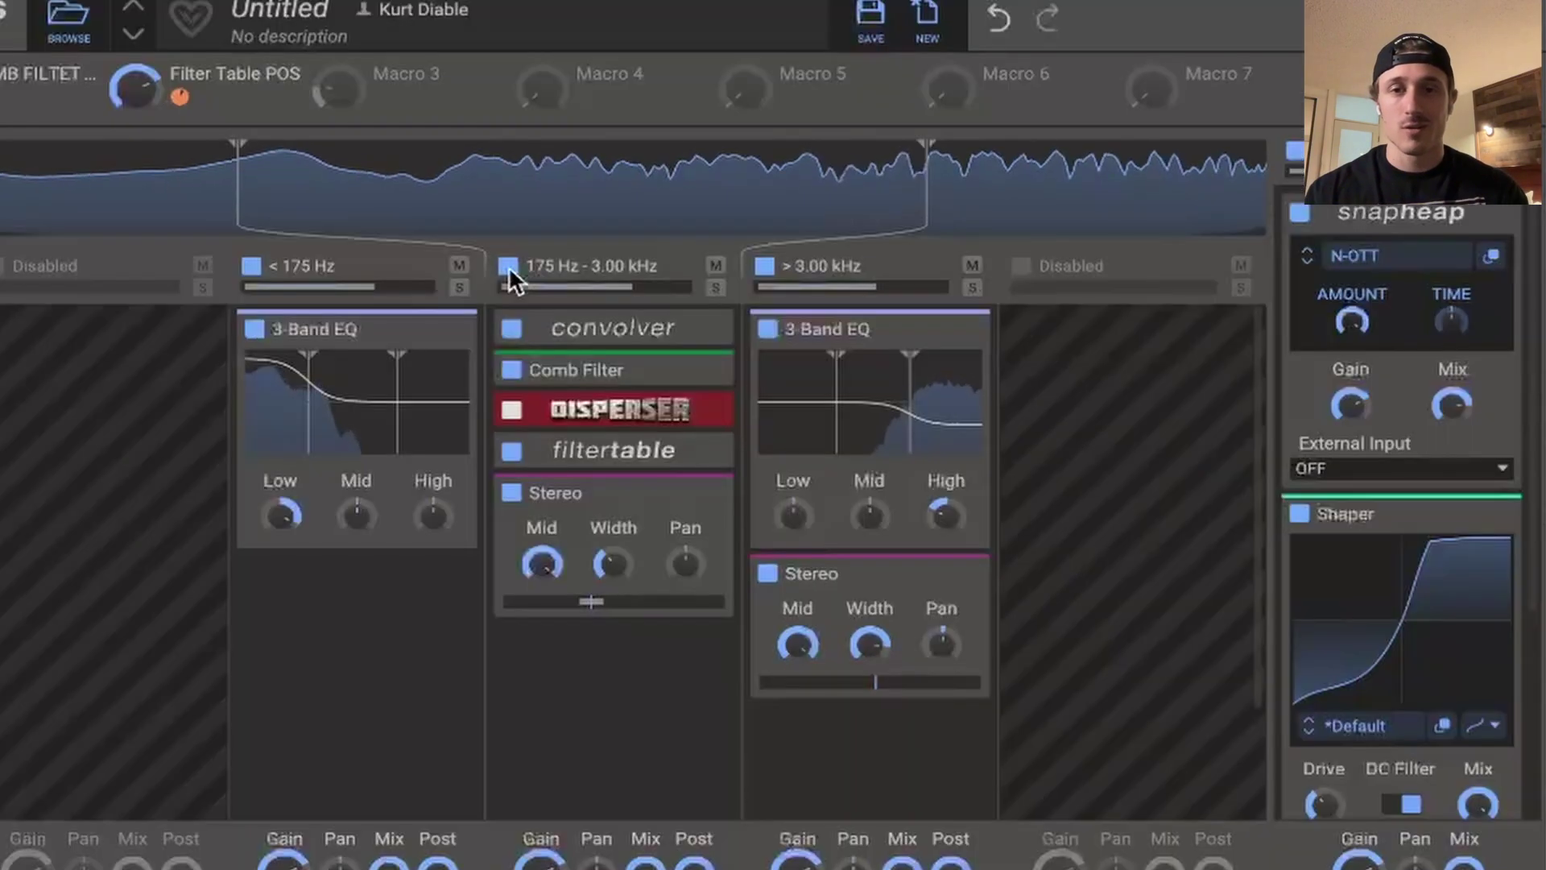
Compare the patch with the 175 Hz - 3.00 kHz band and the > 3.00 kHz band off and on, leaving both on.
{"action": "left_click", "coordinate": [594, 225]}
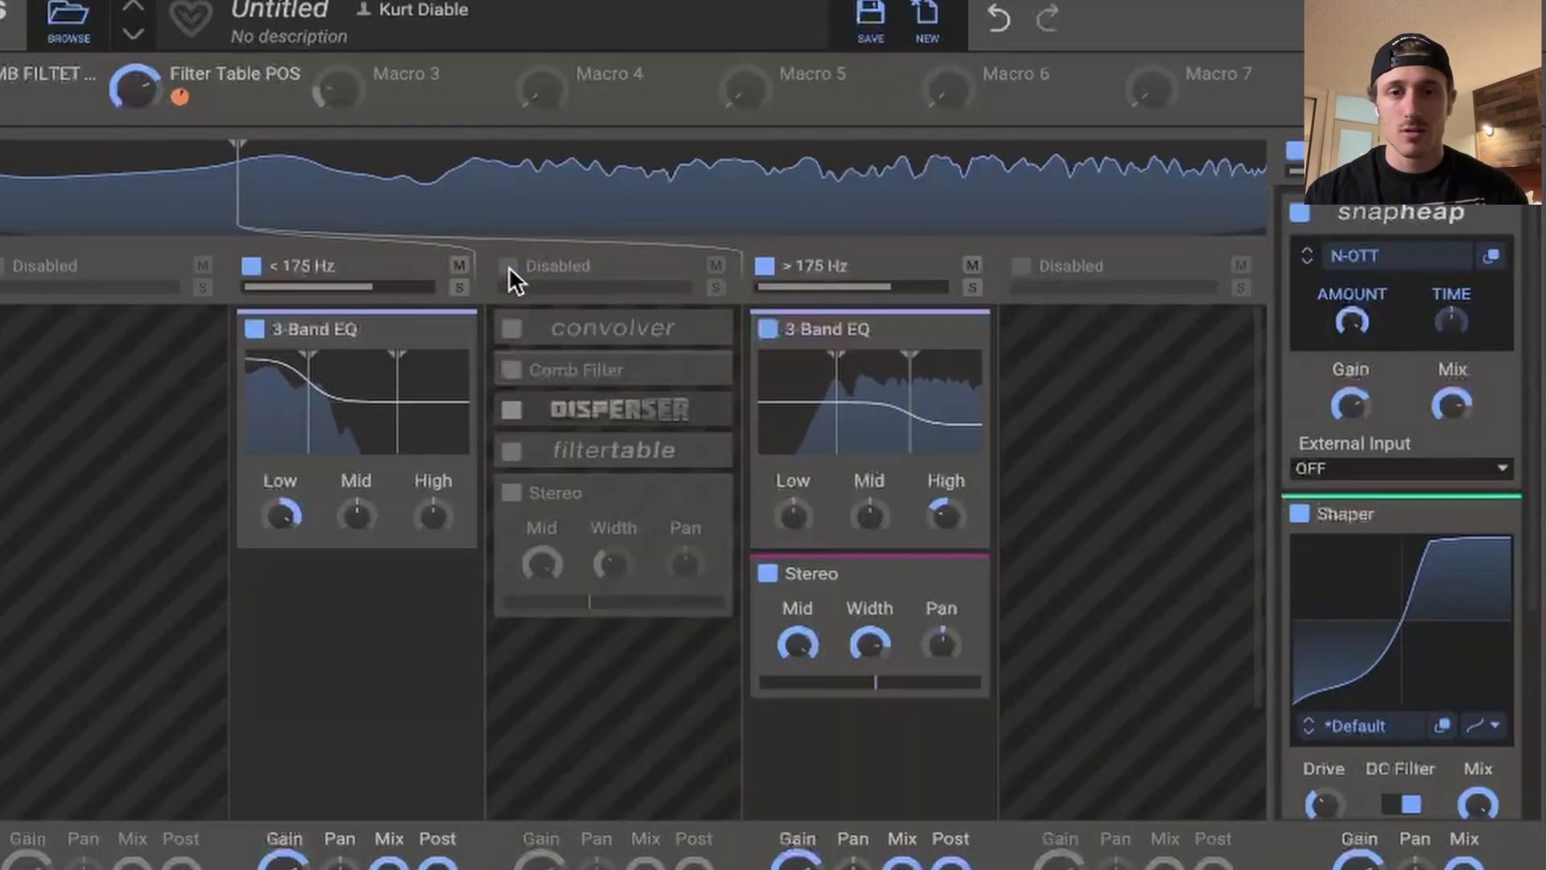
{"action": "left_click", "coordinate": [509, 266]}
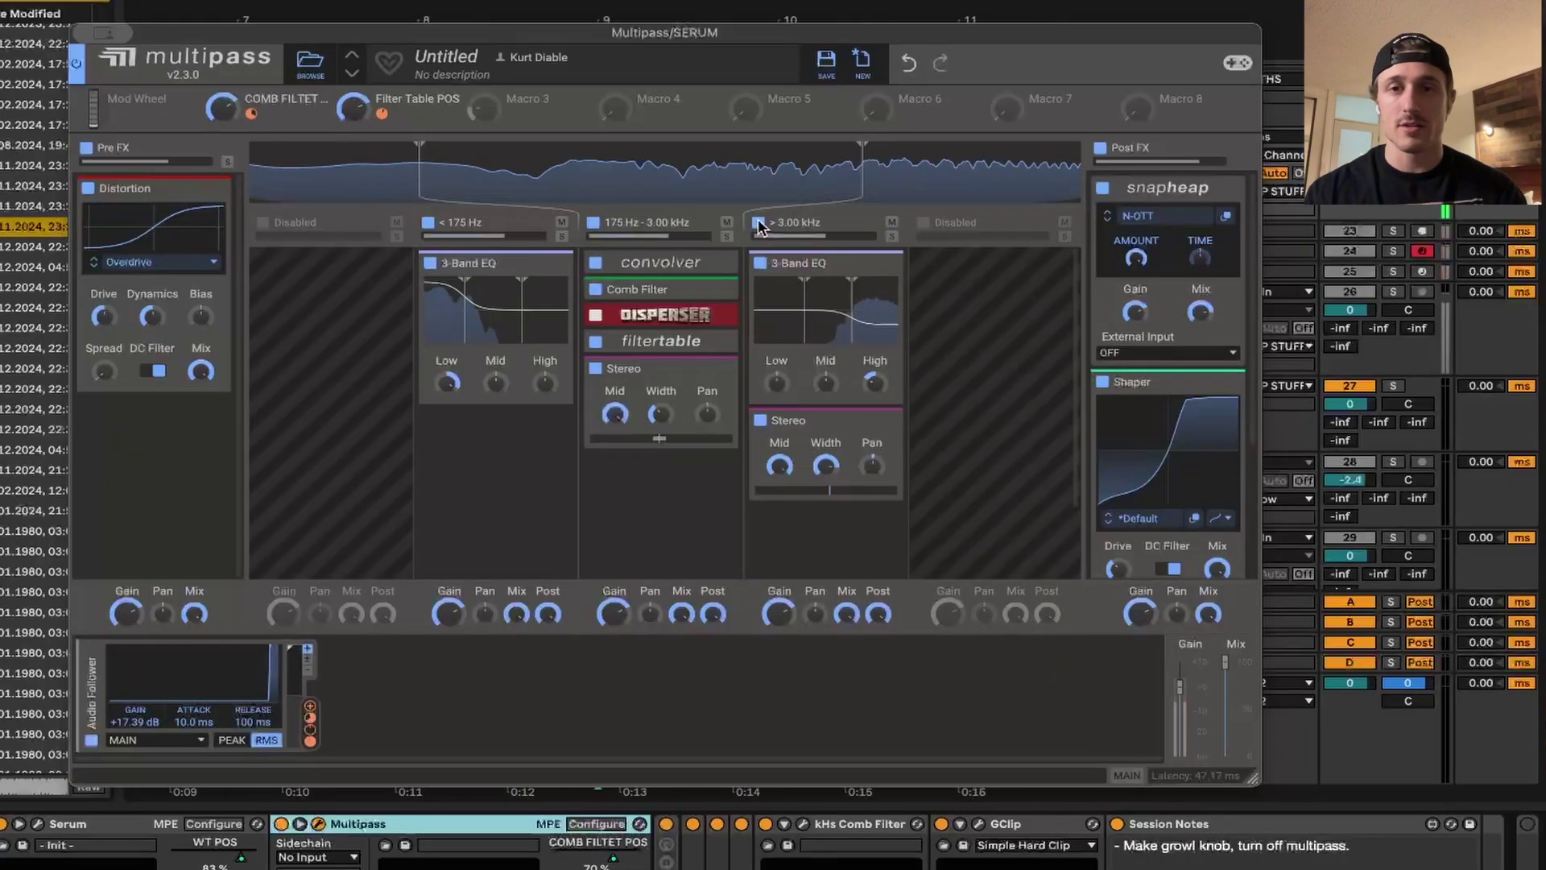
{"action": "left_click", "coordinate": [758, 223]}
{"action": "left_click", "coordinate": [758, 223]}
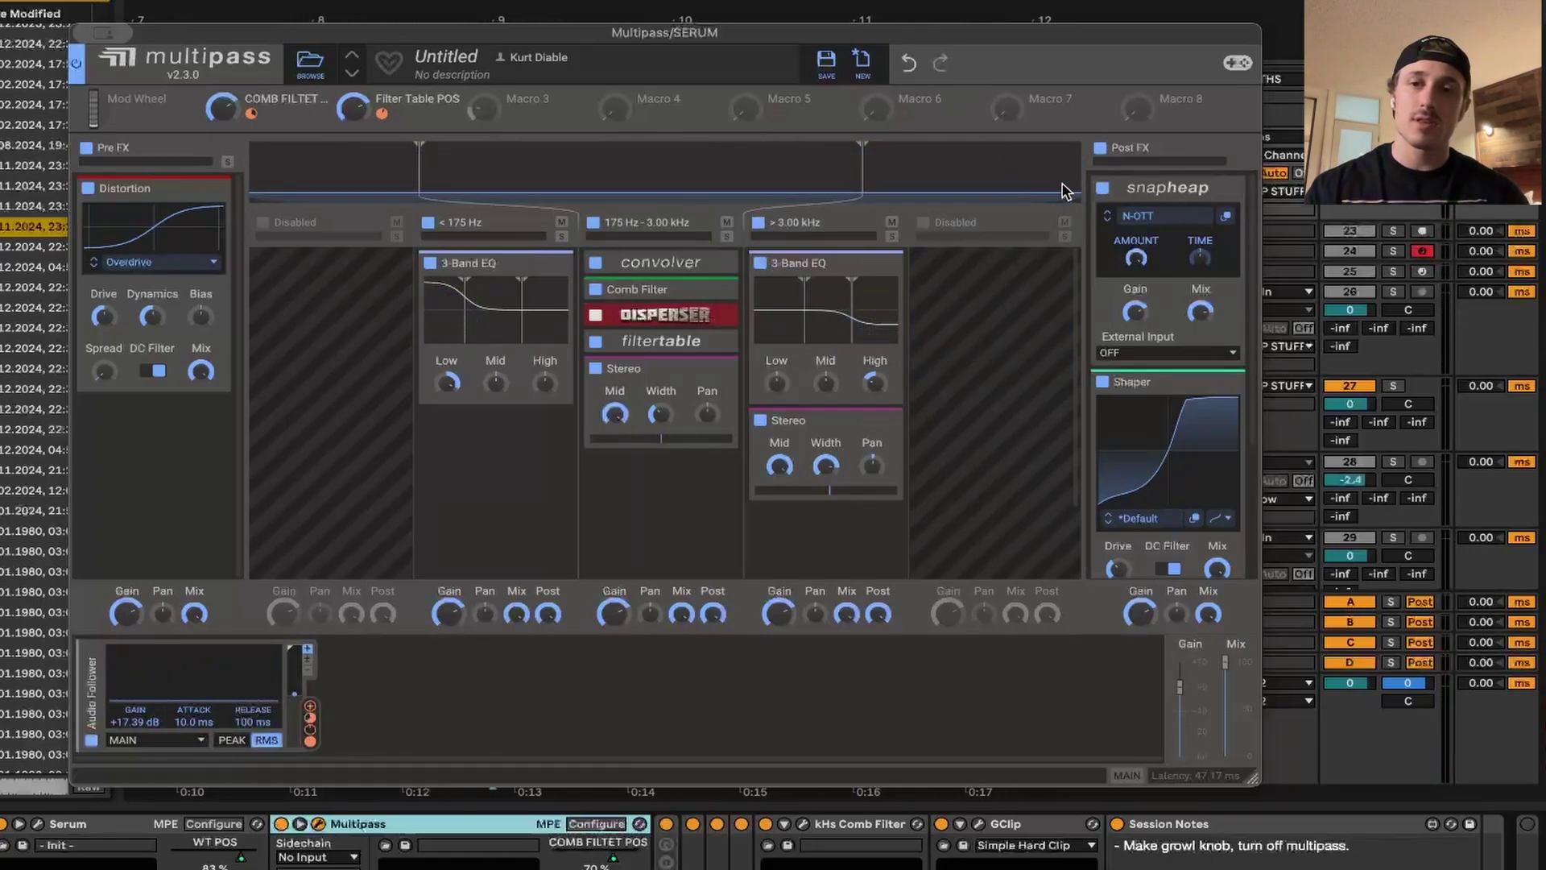
Review the snapheap and Shaper in Post FX and compare the patch with and without that section, leaving it on.
{"action": "scroll", "coordinate": [1147, 327], "scroll_direction": "down", "scroll_amount": 3}
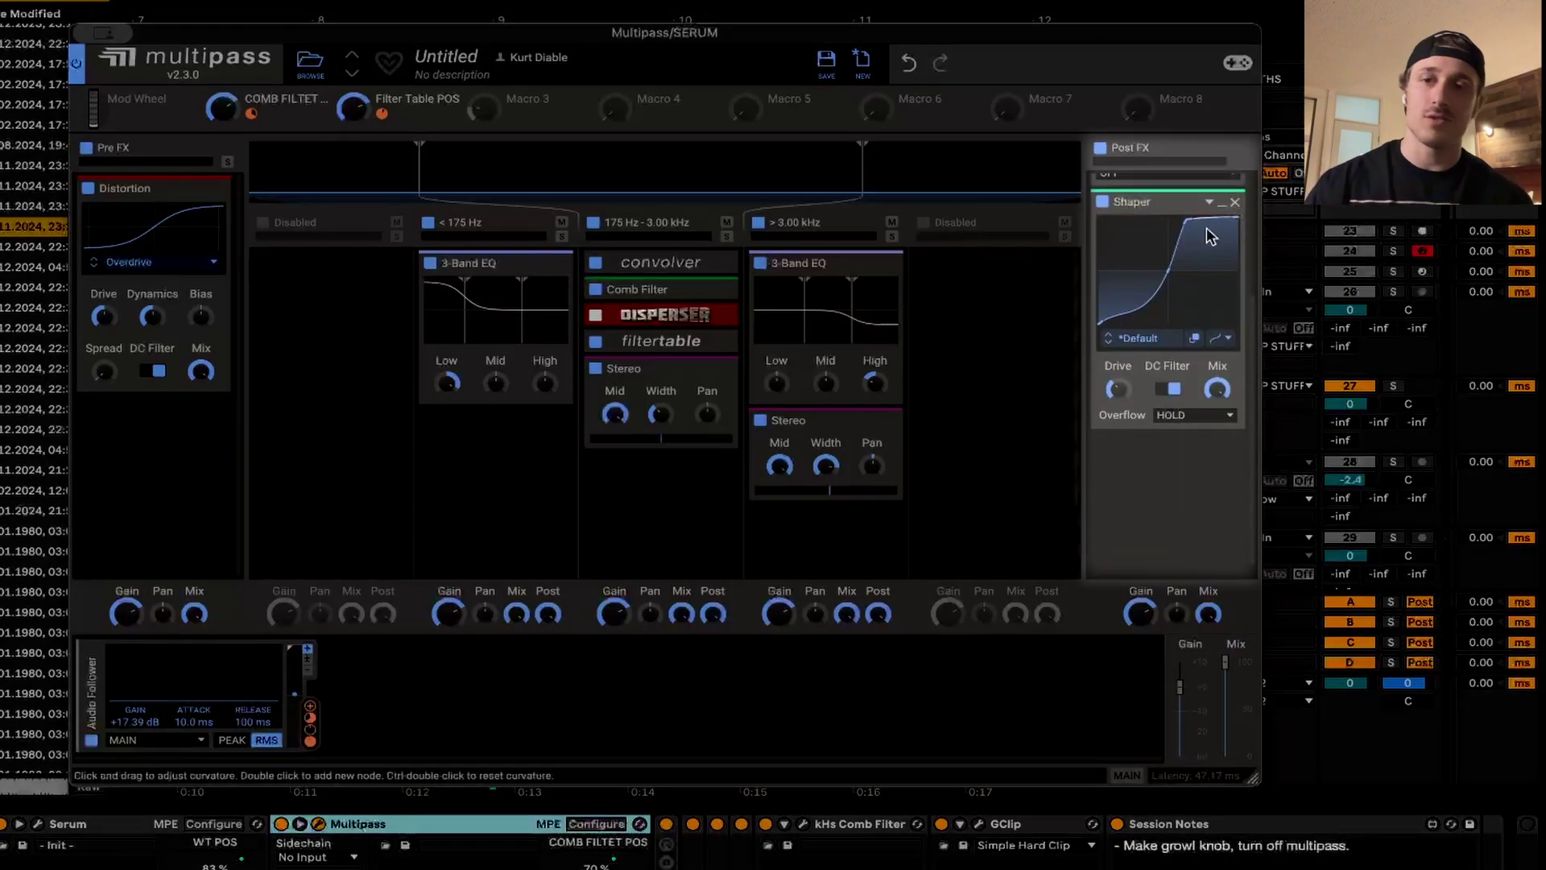
{"action": "scroll", "coordinate": [1200, 242], "scroll_direction": "up", "scroll_amount": 3}
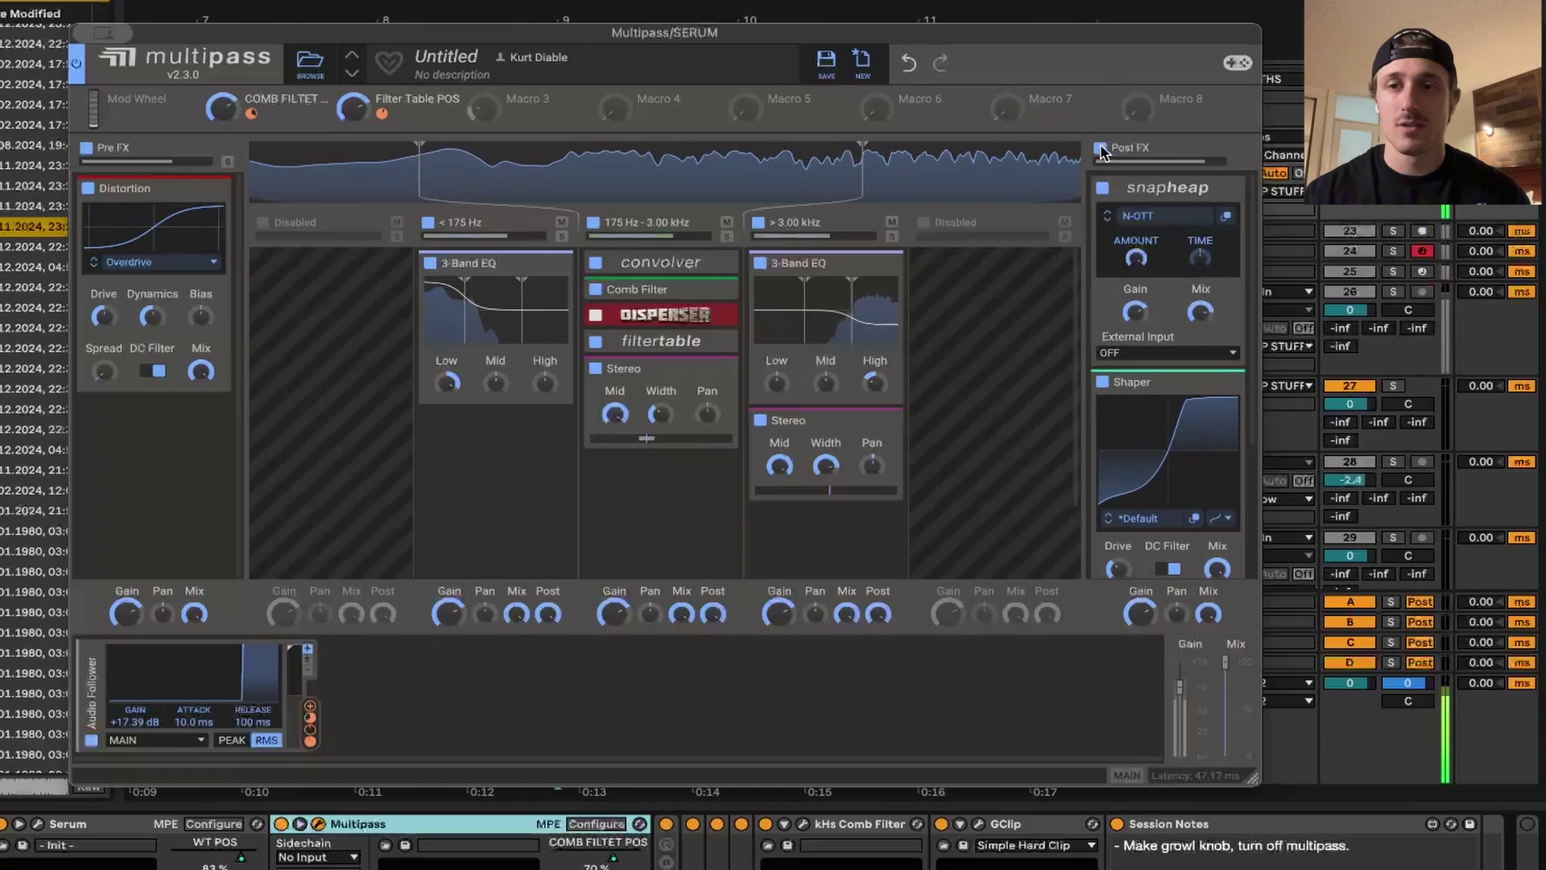
{"action": "left_click", "coordinate": [1101, 149]}
{"action": "left_click", "coordinate": [1101, 149]}
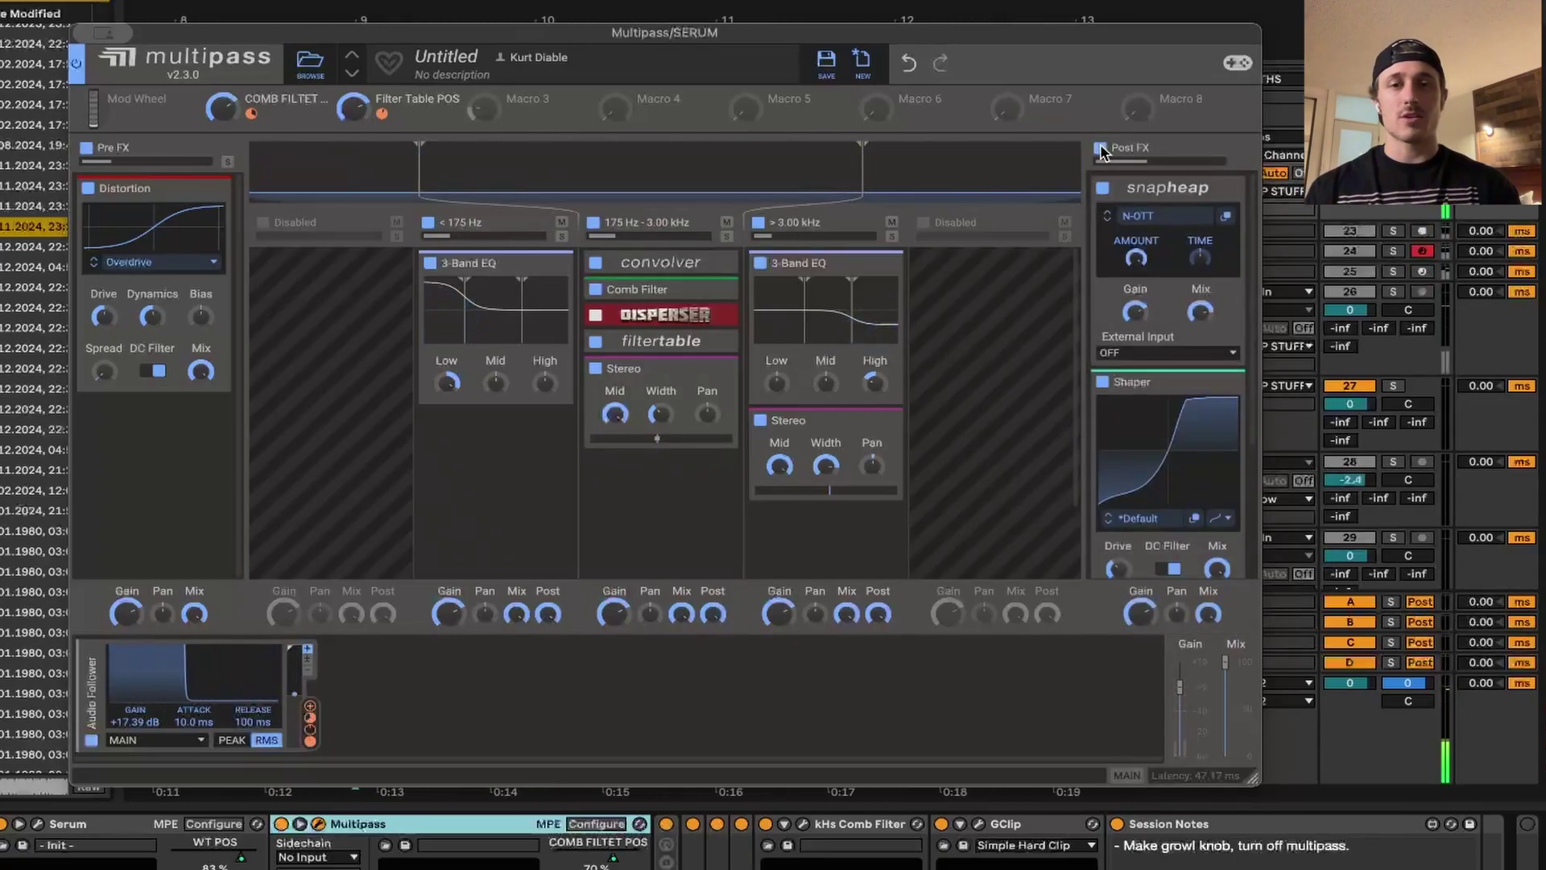
Expand the convolver in the 175 Hz - 3.00 kHz band and disable that band's Comb Filter, Disperser, filtertable and Stereo.
{"action": "left_click", "coordinate": [669, 259]}
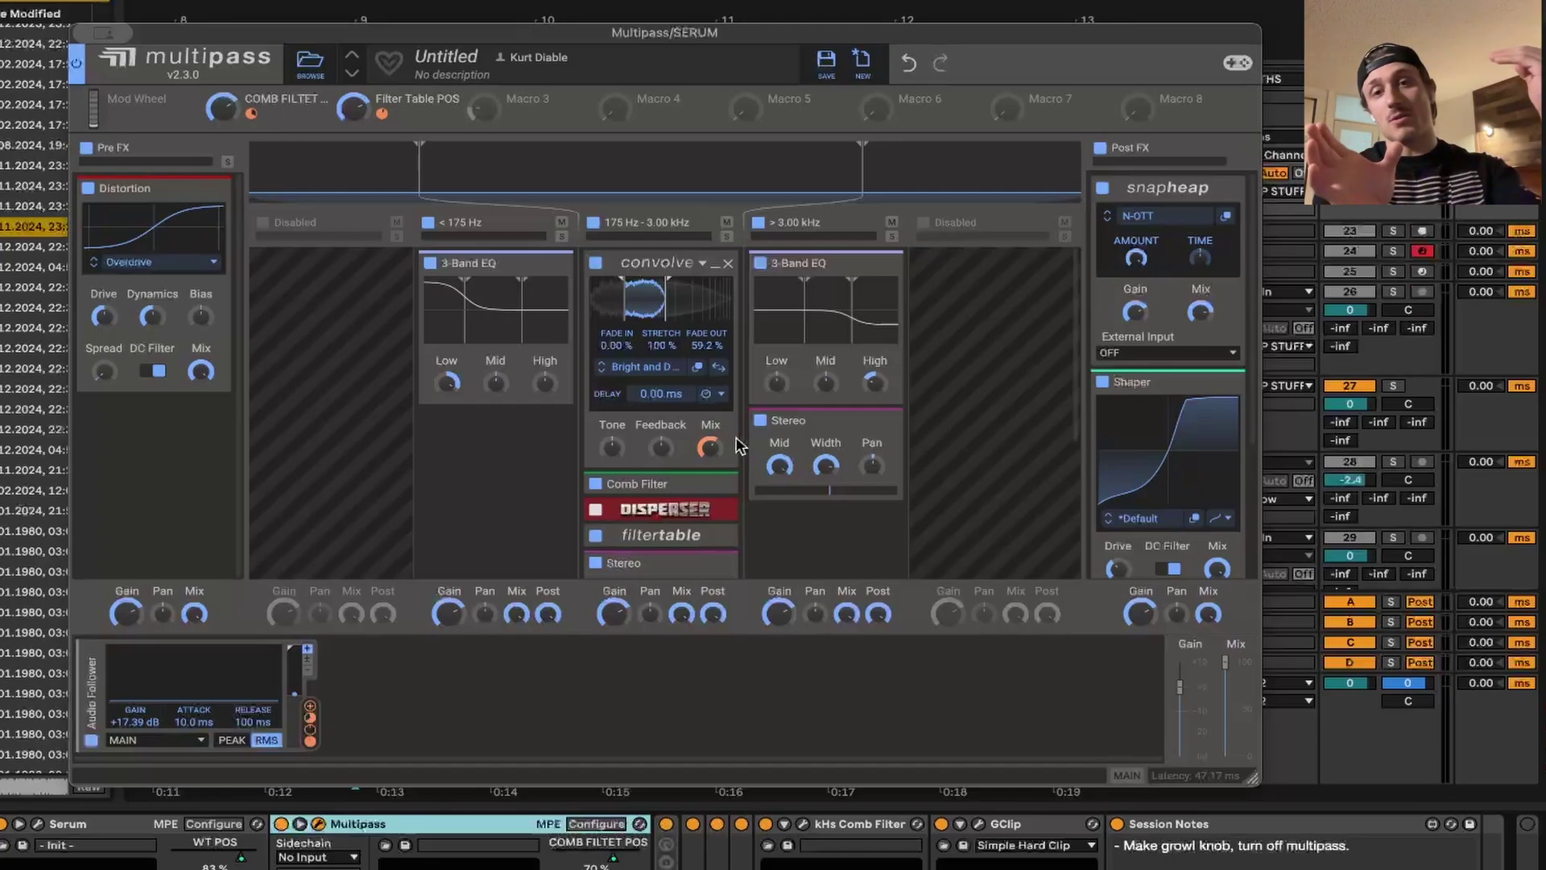
{"action": "left_click", "coordinate": [595, 483]}
{"action": "left_click", "coordinate": [595, 509]}
{"action": "left_click", "coordinate": [595, 535]}
{"action": "left_click", "coordinate": [595, 563]}
Play the patch with the convolver bypassed and enabled to hear its effect, leaving it on.
{"action": "key", "text": "space"}
{"action": "left_click", "coordinate": [596, 263]}
{"action": "left_click", "coordinate": [596, 263]}
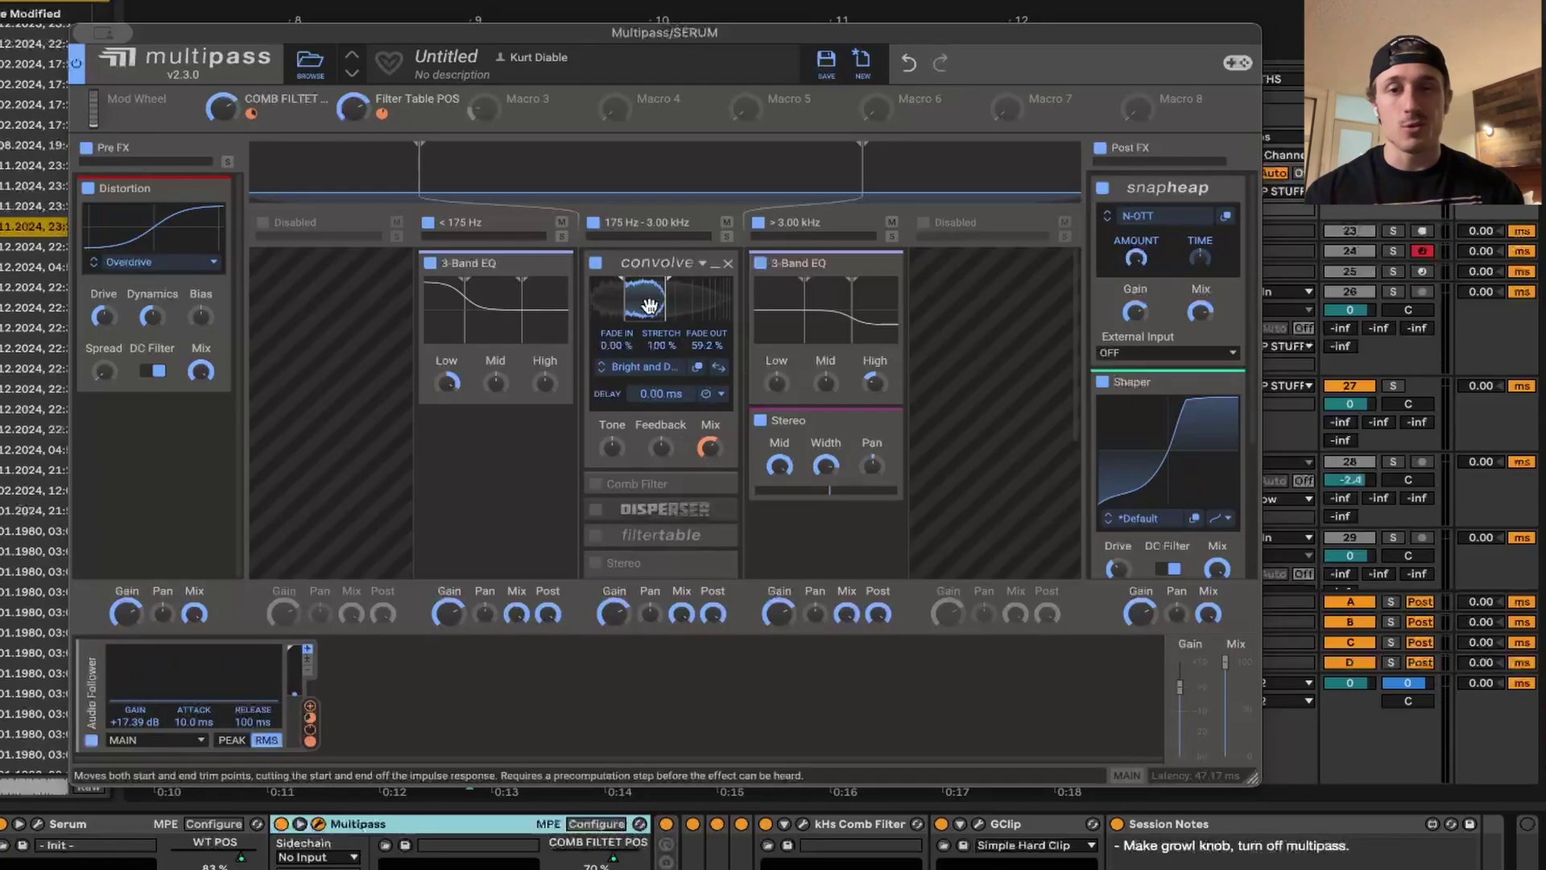
Enable and expand the mid band's Comb Filter and compare the sound with and without it, leaving it on.
{"action": "scroll", "coordinate": [664, 439], "scroll_direction": "down", "scroll_amount": 3}
{"action": "double_click", "coordinate": [666, 389]}
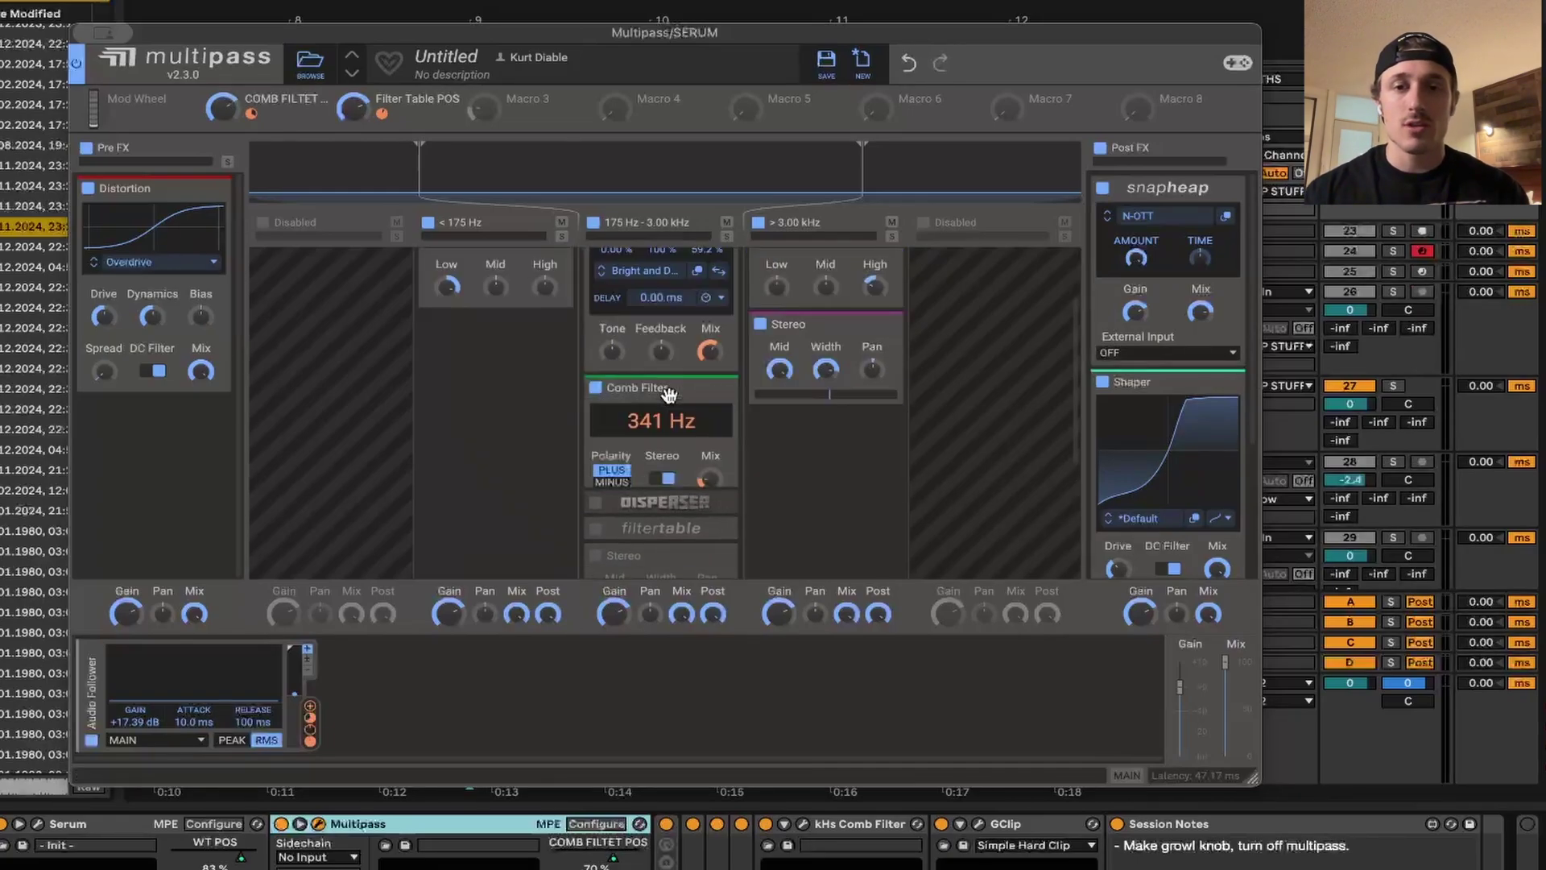
{"action": "key", "text": "space"}
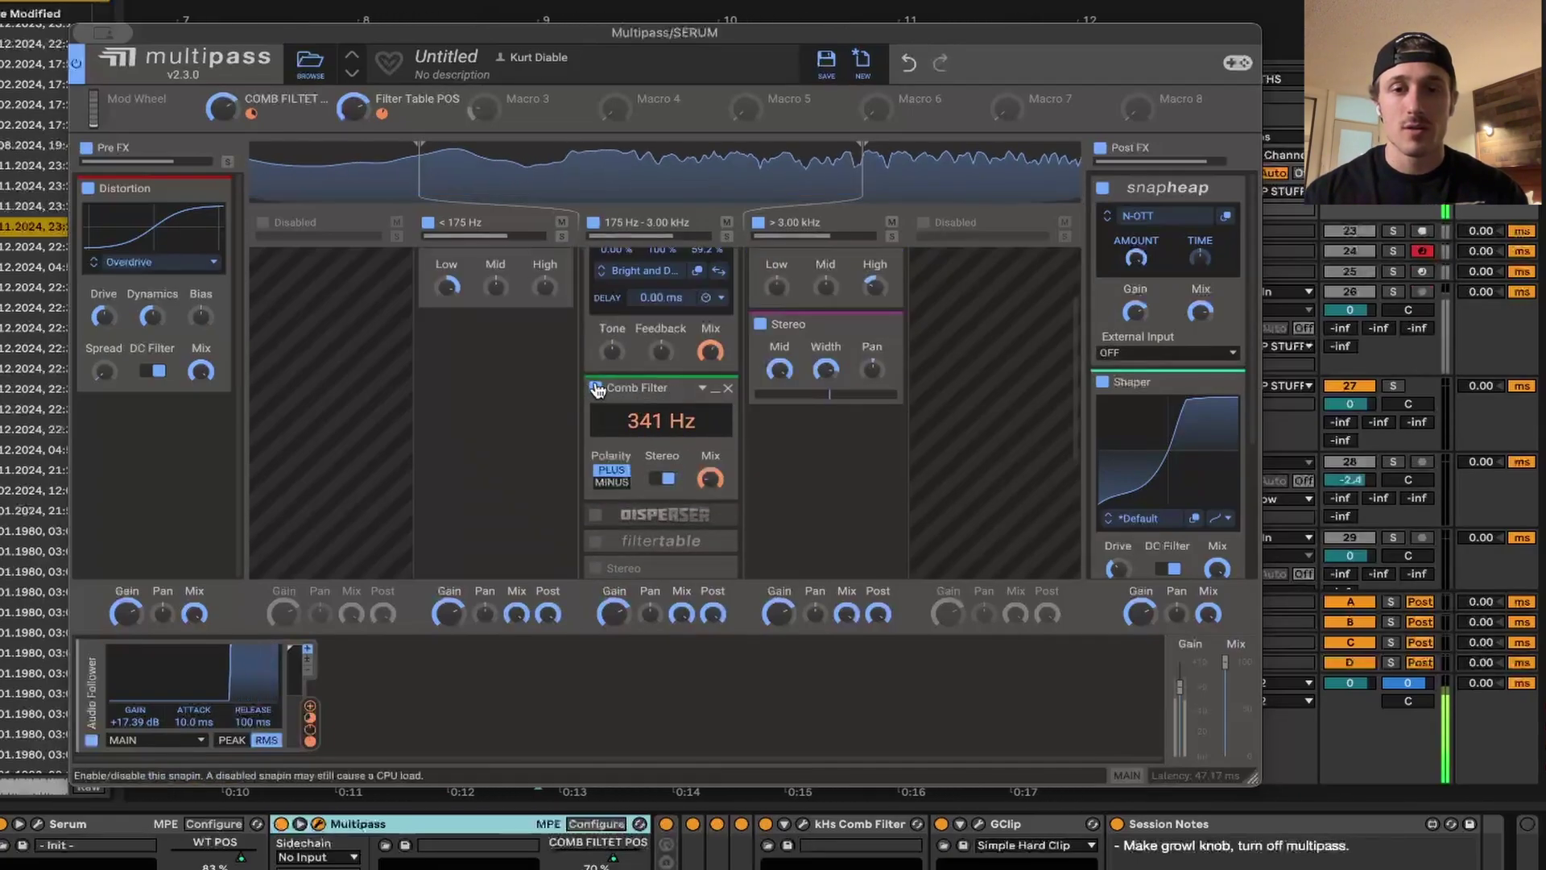
{"action": "left_click", "coordinate": [596, 388]}
{"action": "left_click", "coordinate": [596, 387]}
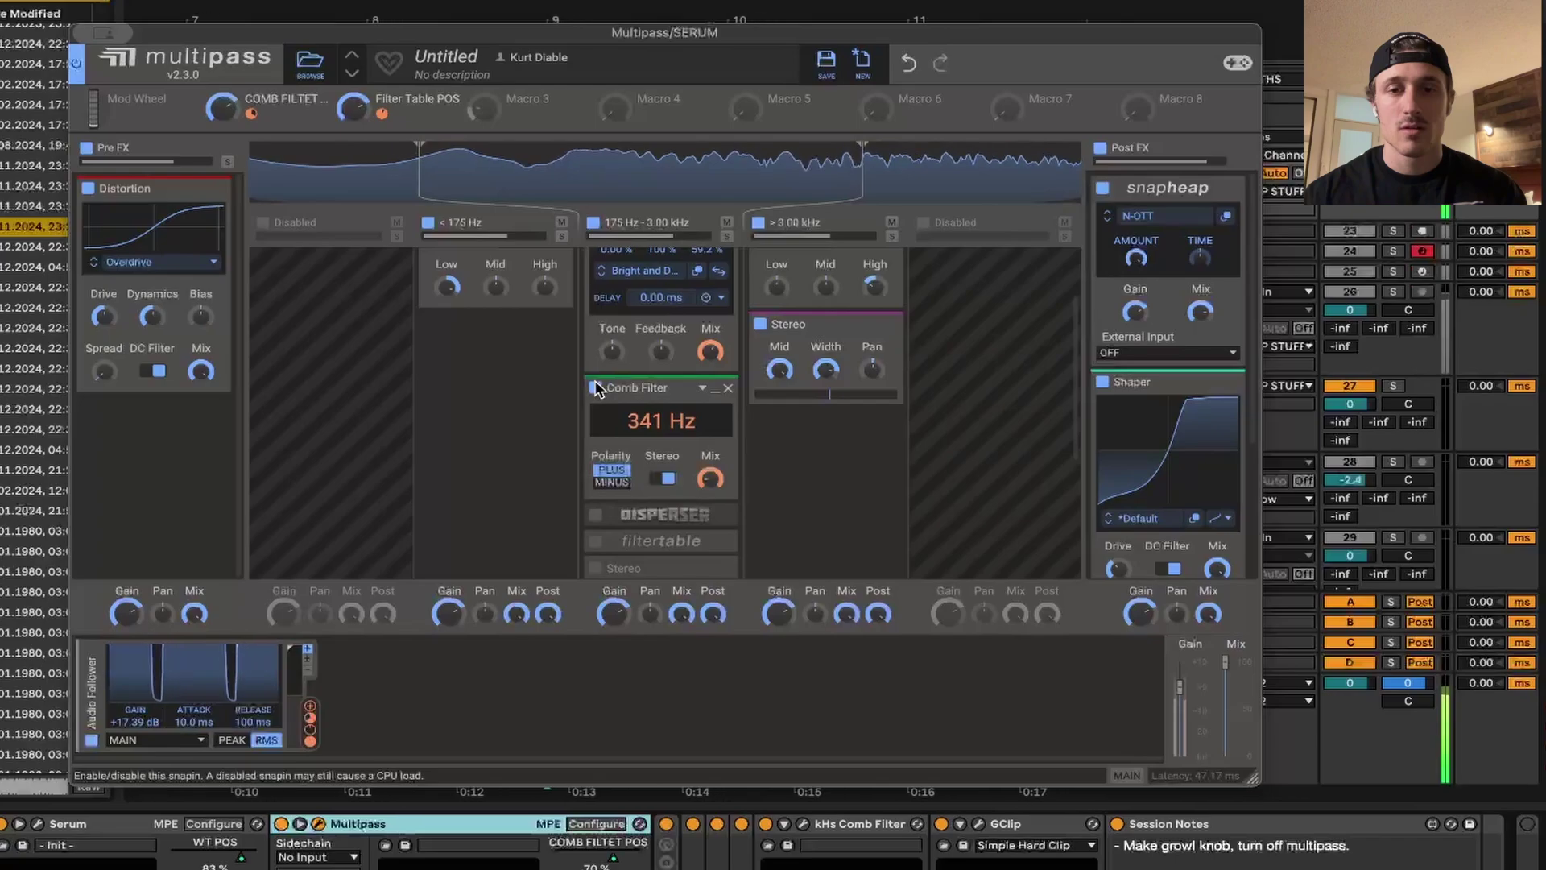
{"action": "key", "text": "space"}
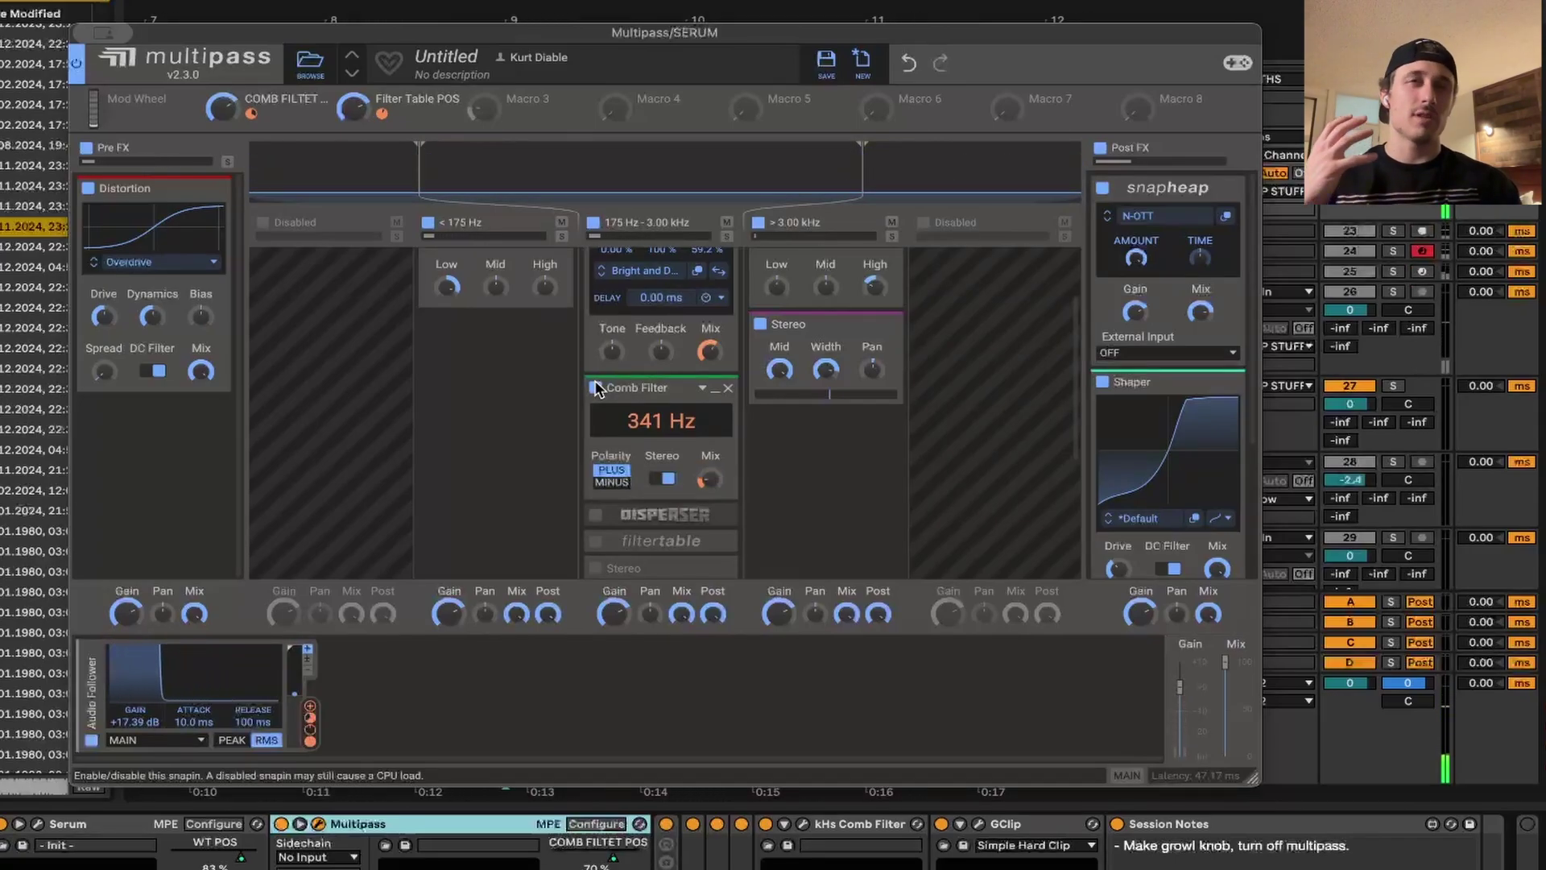
Enable and expand the mid band's Disperser and compare the sound with and without it, leaving it on.
{"action": "left_click", "coordinate": [596, 514]}
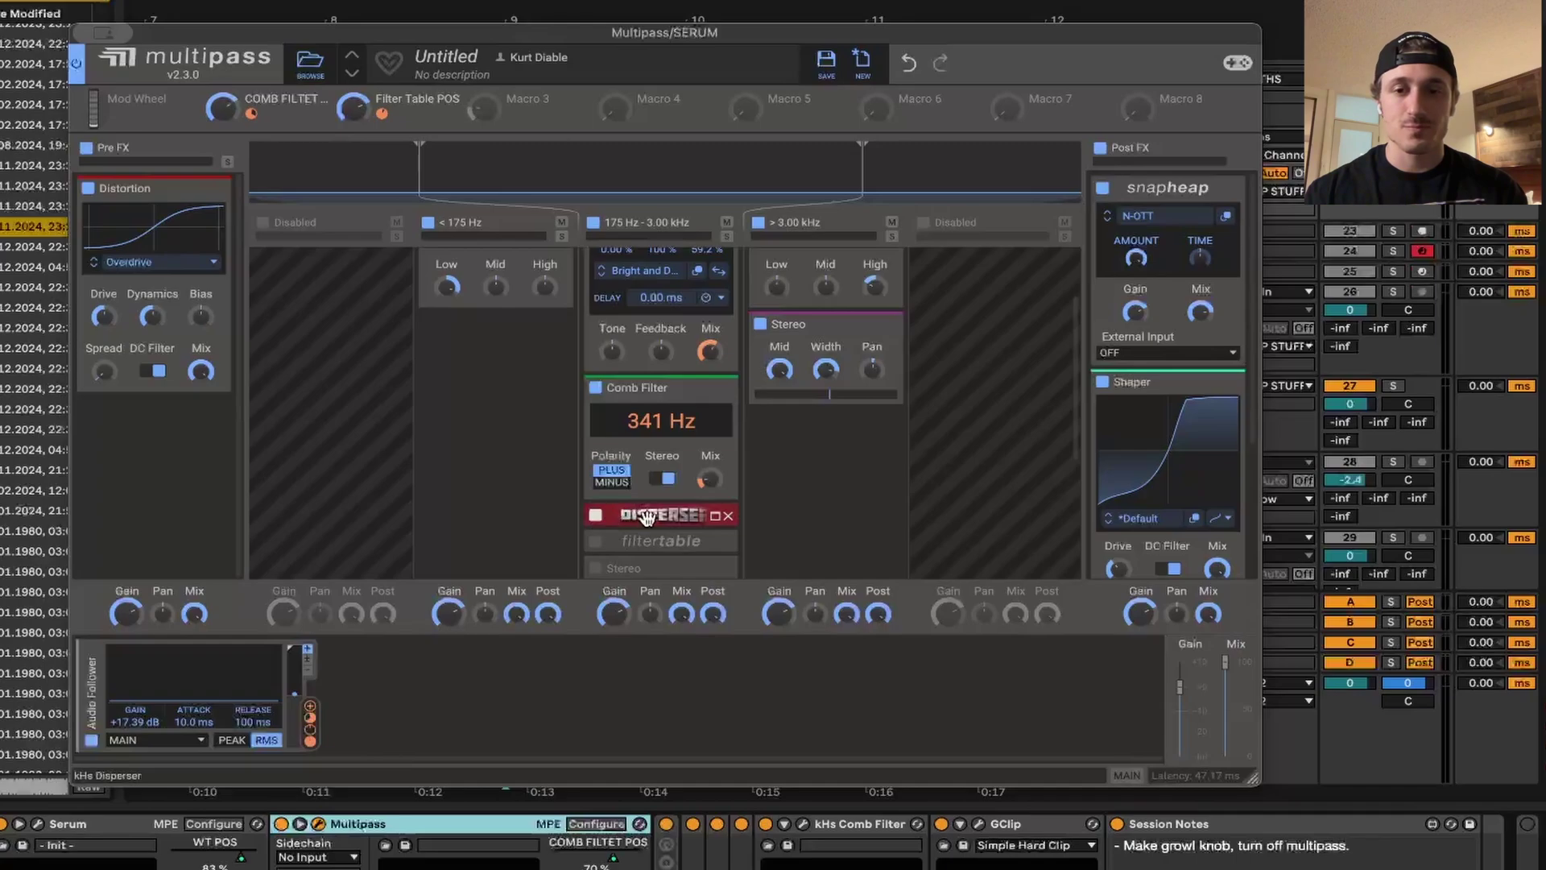
{"action": "left_click", "coordinate": [636, 515]}
{"action": "scroll", "coordinate": [625, 481], "scroll_direction": "down", "scroll_amount": 2}
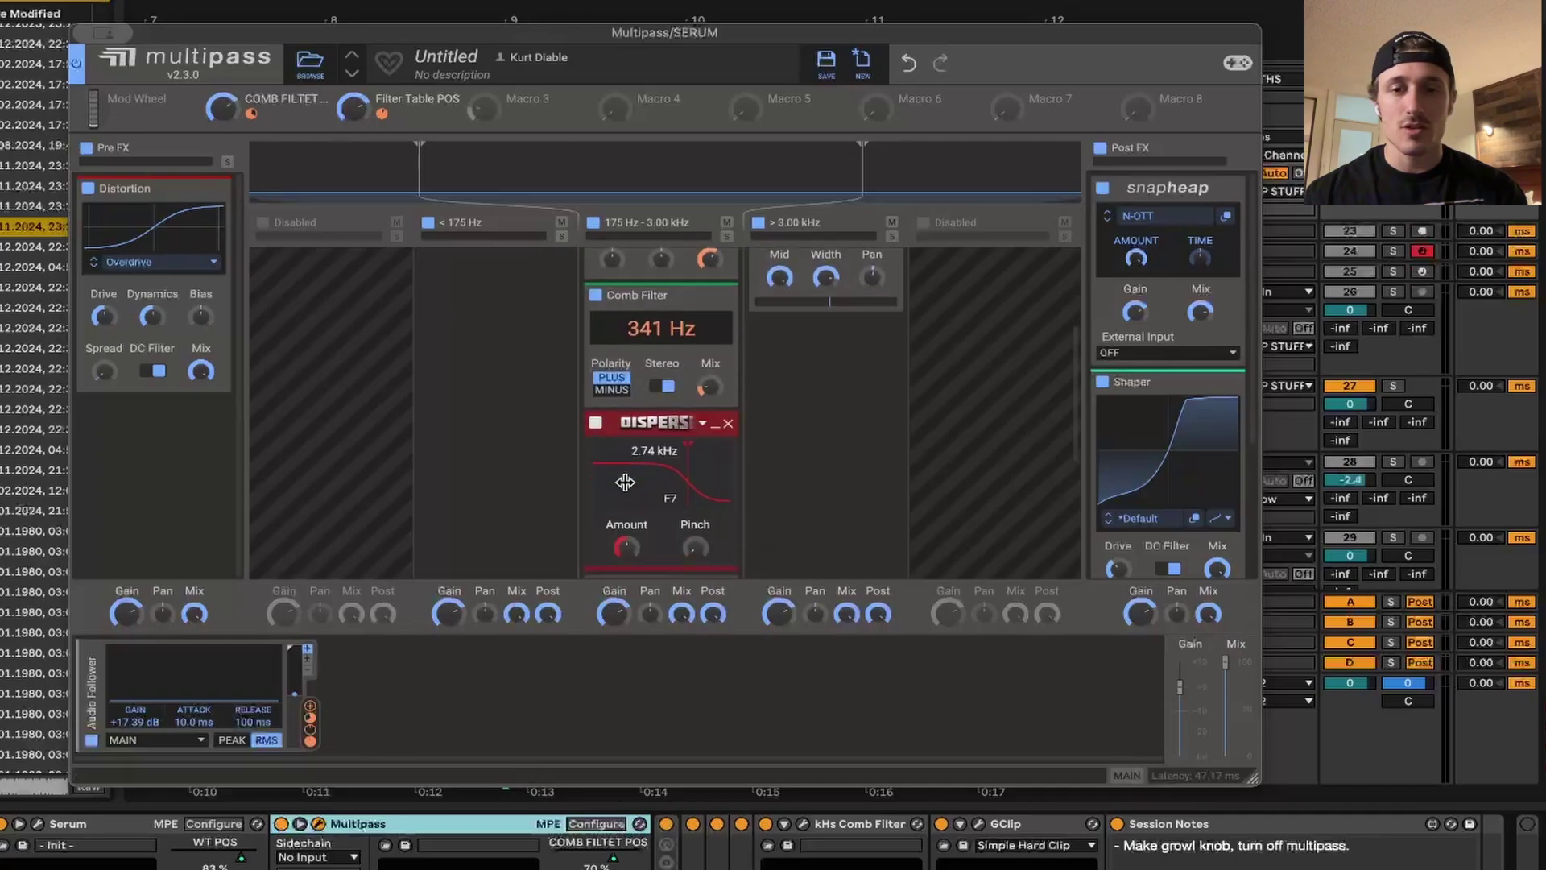
{"action": "key", "text": "space"}
{"action": "left_click", "coordinate": [596, 424]}
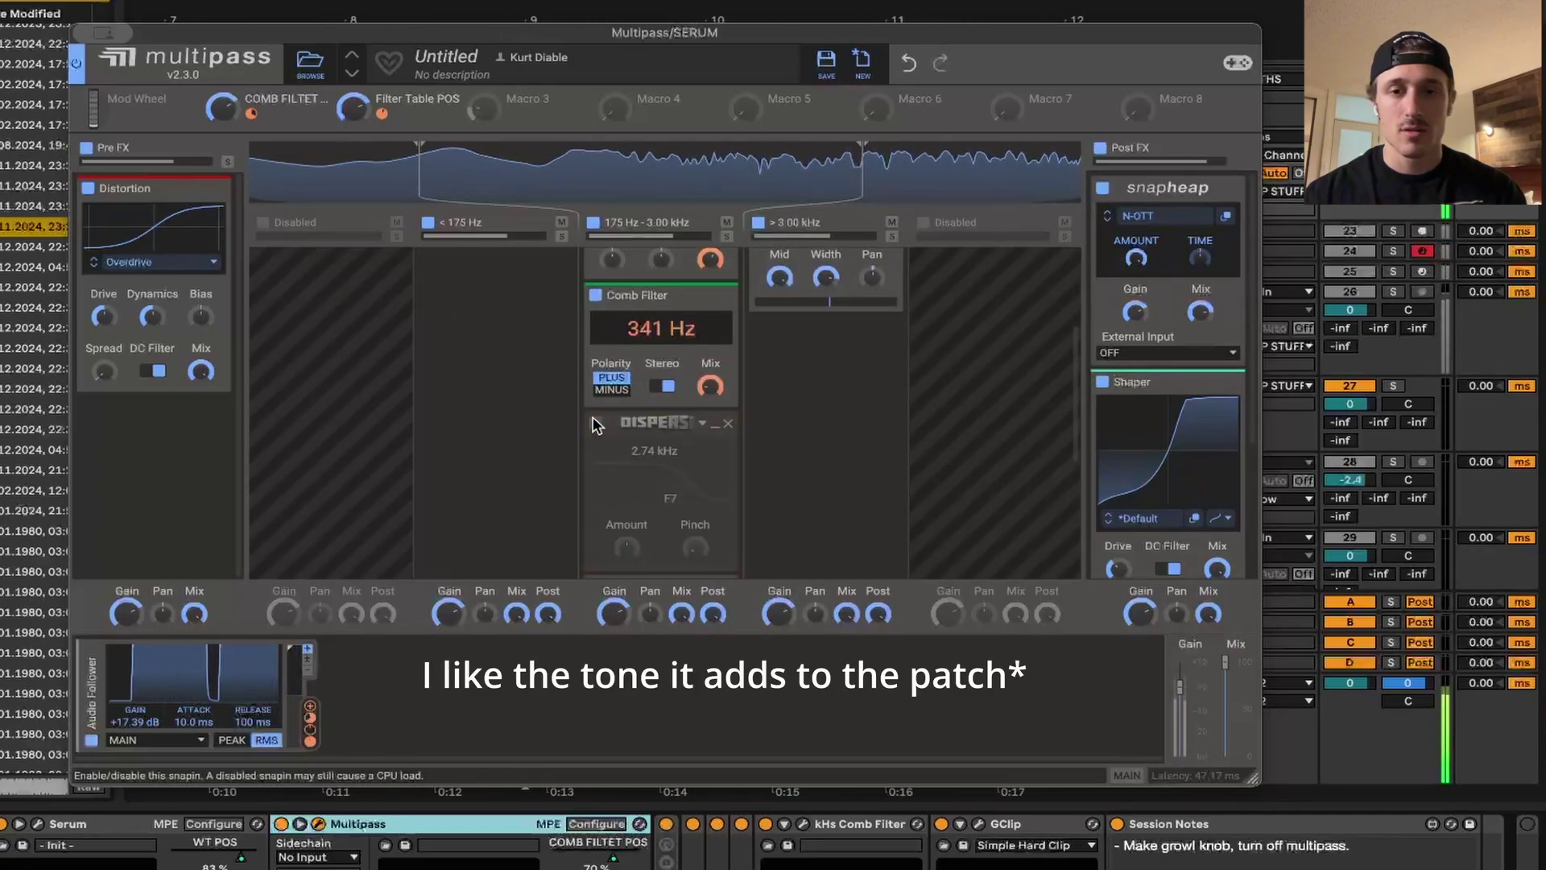
{"action": "left_click", "coordinate": [596, 425]}
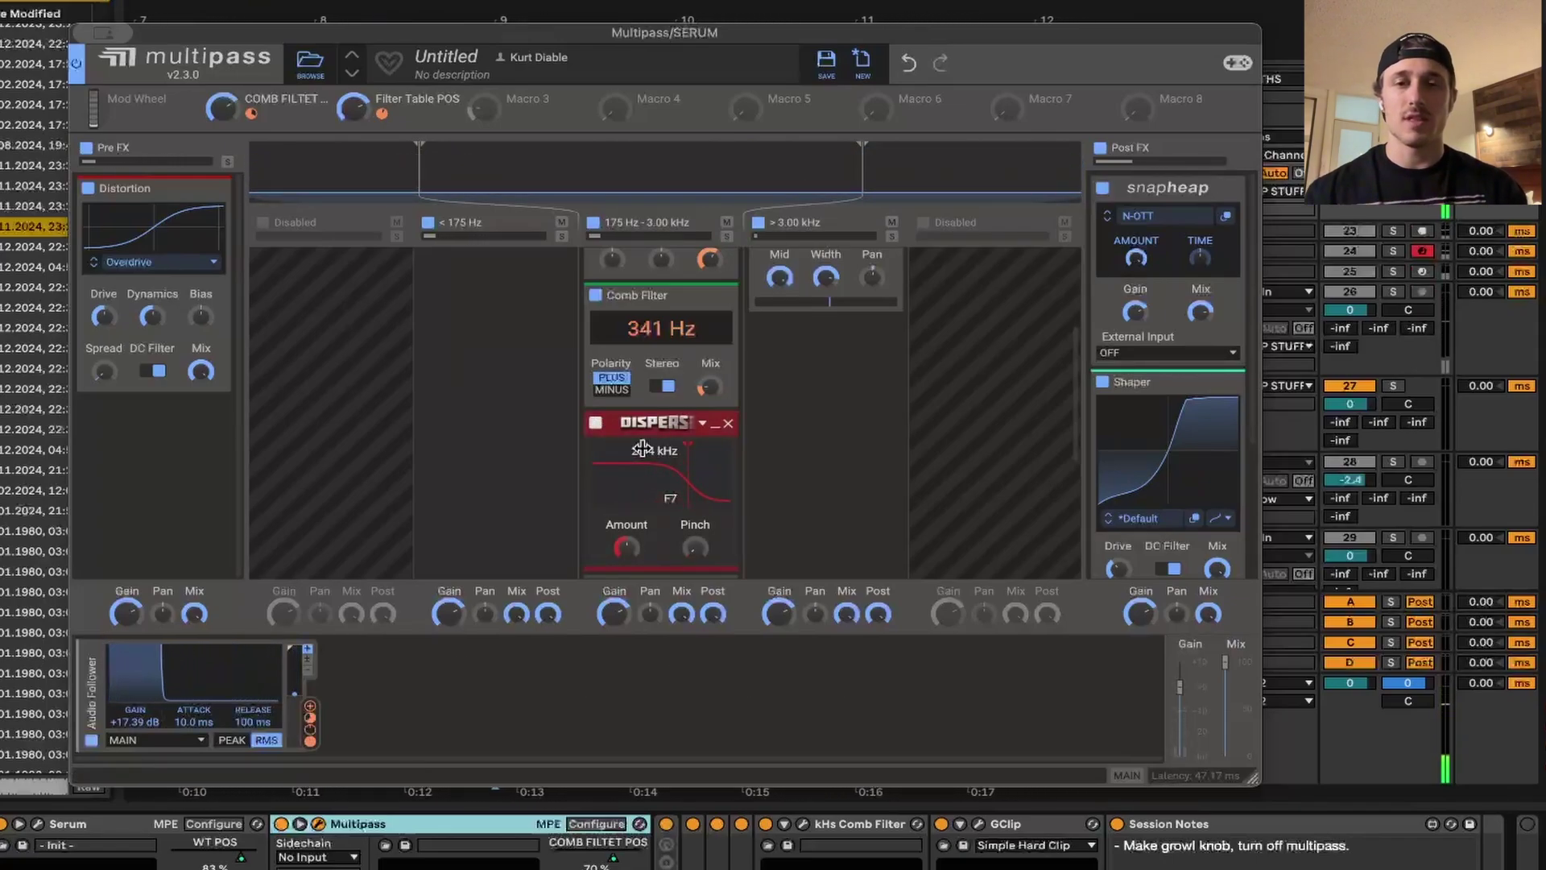
Enable and expand the mid band's filtertable and play the patch with it bypassed and enabled, leaving it on.
{"action": "scroll", "coordinate": [649, 446], "scroll_direction": "down", "scroll_amount": 2}
{"action": "scroll", "coordinate": [651, 445], "scroll_direction": "down", "scroll_amount": 4}
{"action": "left_click", "coordinate": [596, 385]}
{"action": "left_click", "coordinate": [651, 387]}
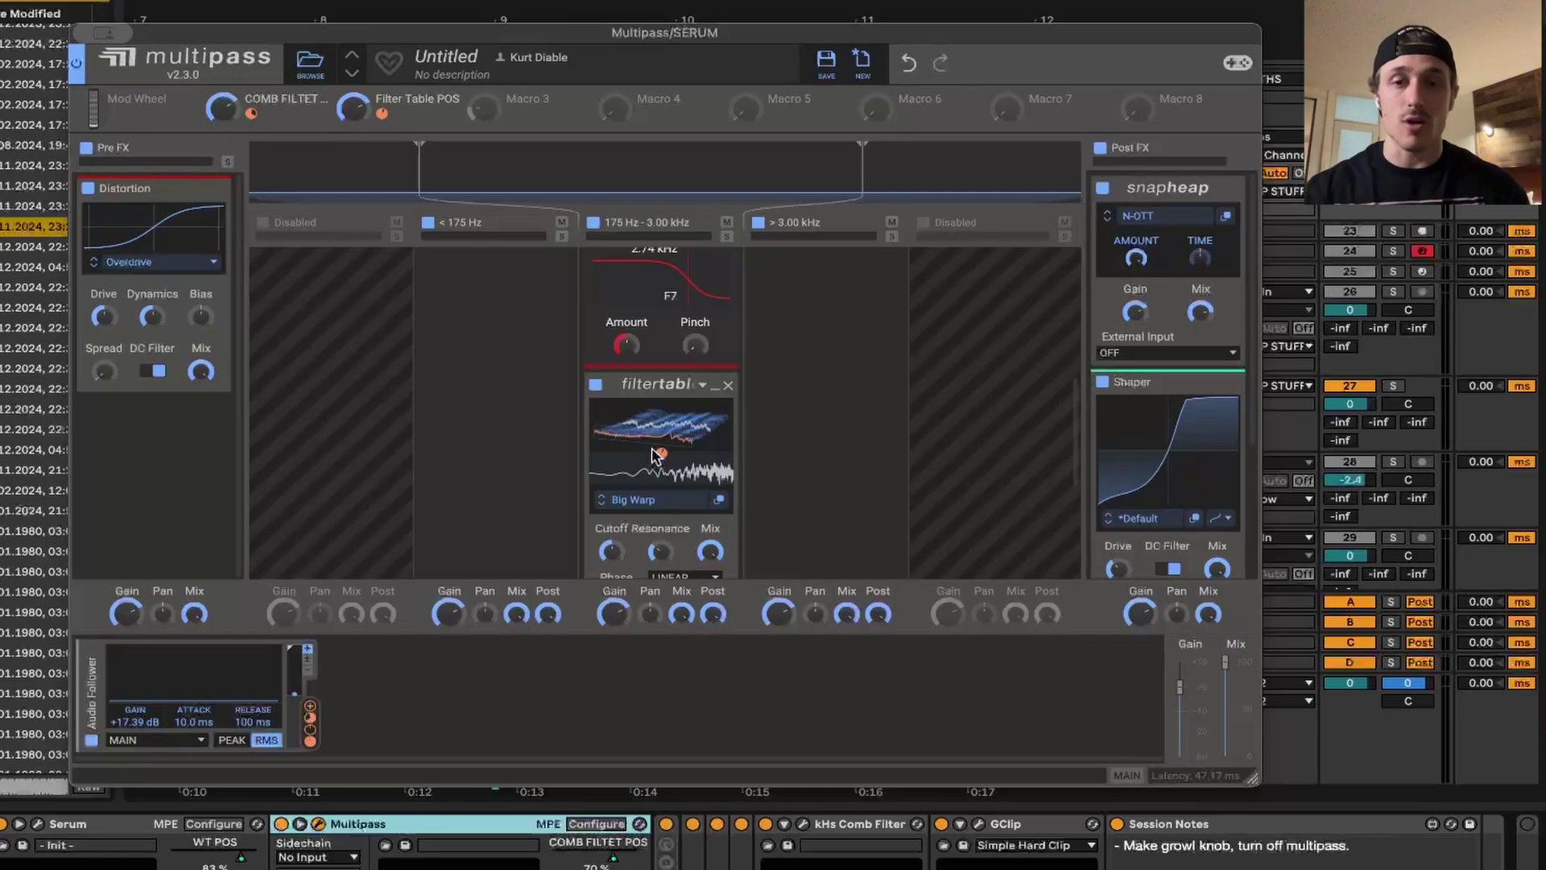
{"action": "scroll", "coordinate": [652, 458], "scroll_direction": "down", "scroll_amount": 1}
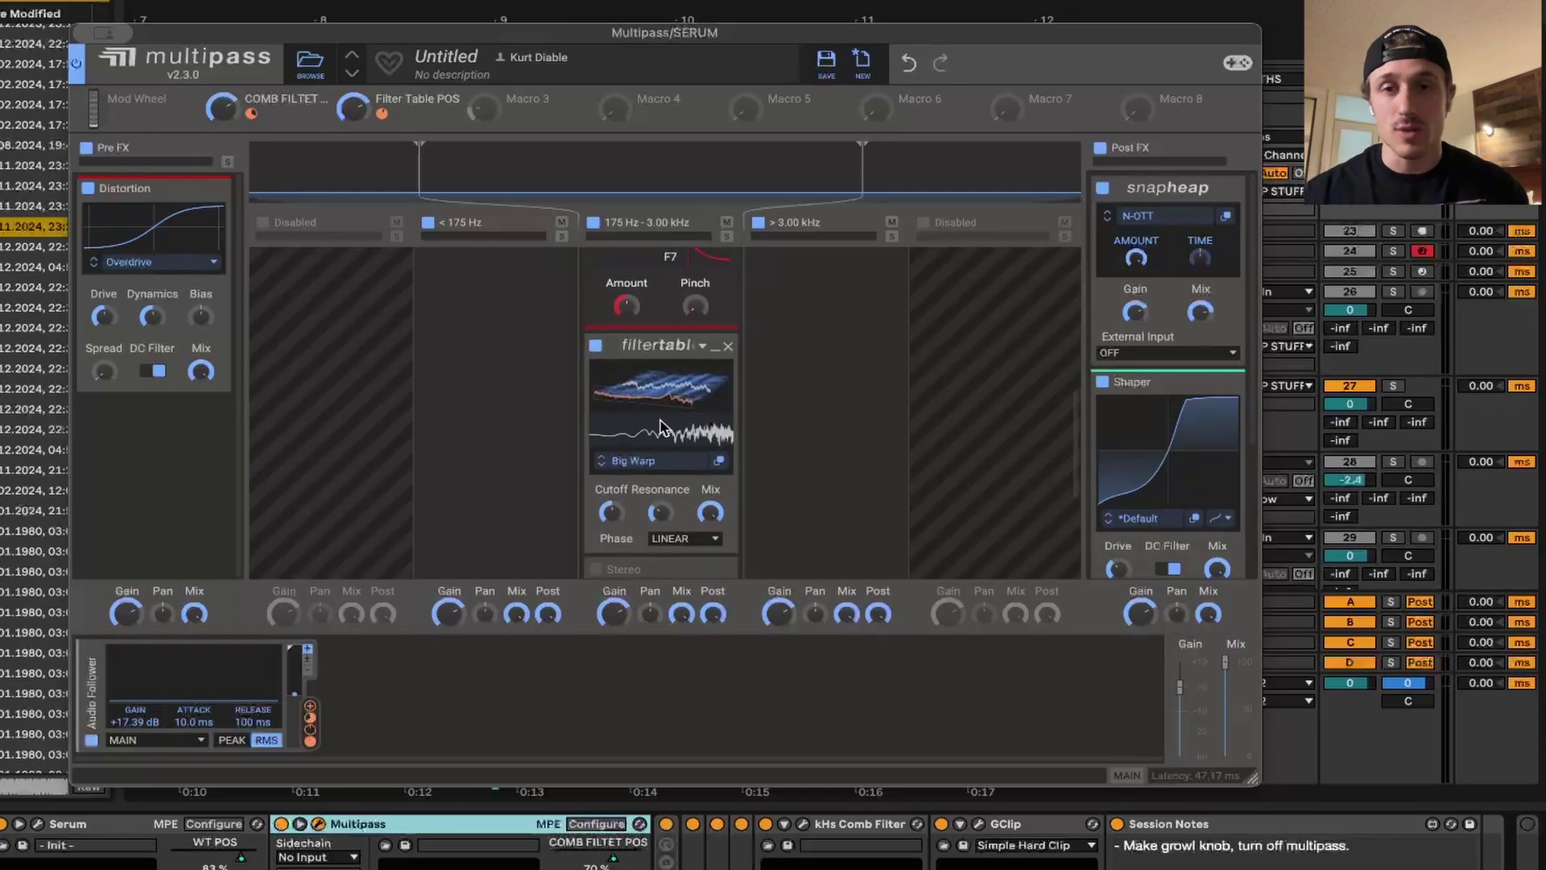
{"action": "key", "text": "space"}
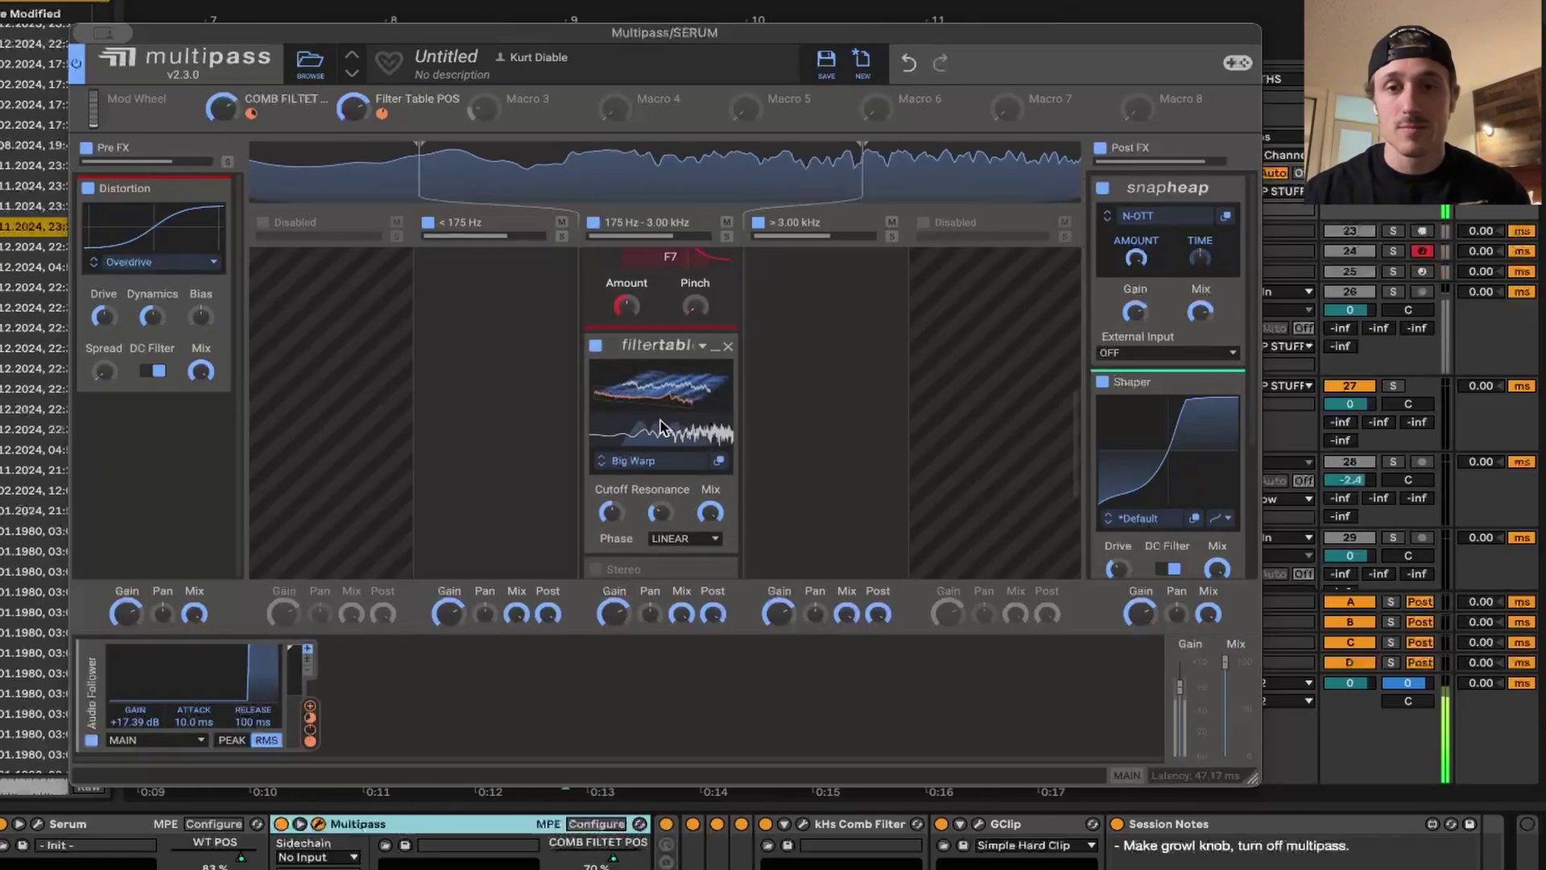
{"action": "left_click", "coordinate": [596, 346]}
{"action": "left_click", "coordinate": [596, 346]}
Enable and expand the mid band's Stereo effect and look back over the band's effect chain.
{"action": "scroll", "coordinate": [603, 410], "scroll_direction": "down", "scroll_amount": 3}
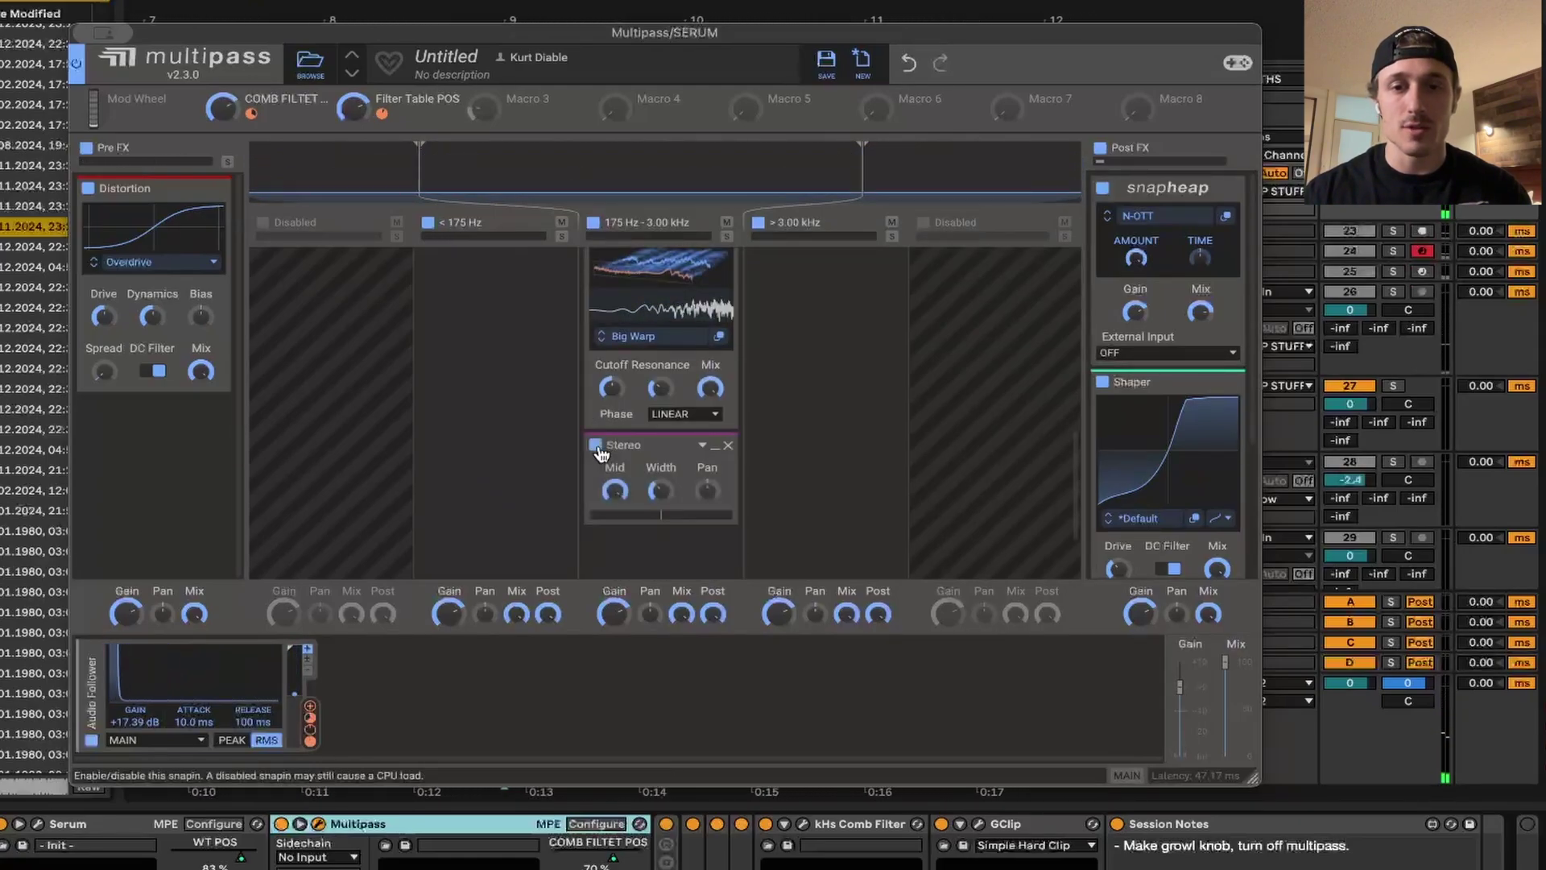
{"action": "scroll", "coordinate": [612, 419], "scroll_direction": "up", "scroll_amount": 5}
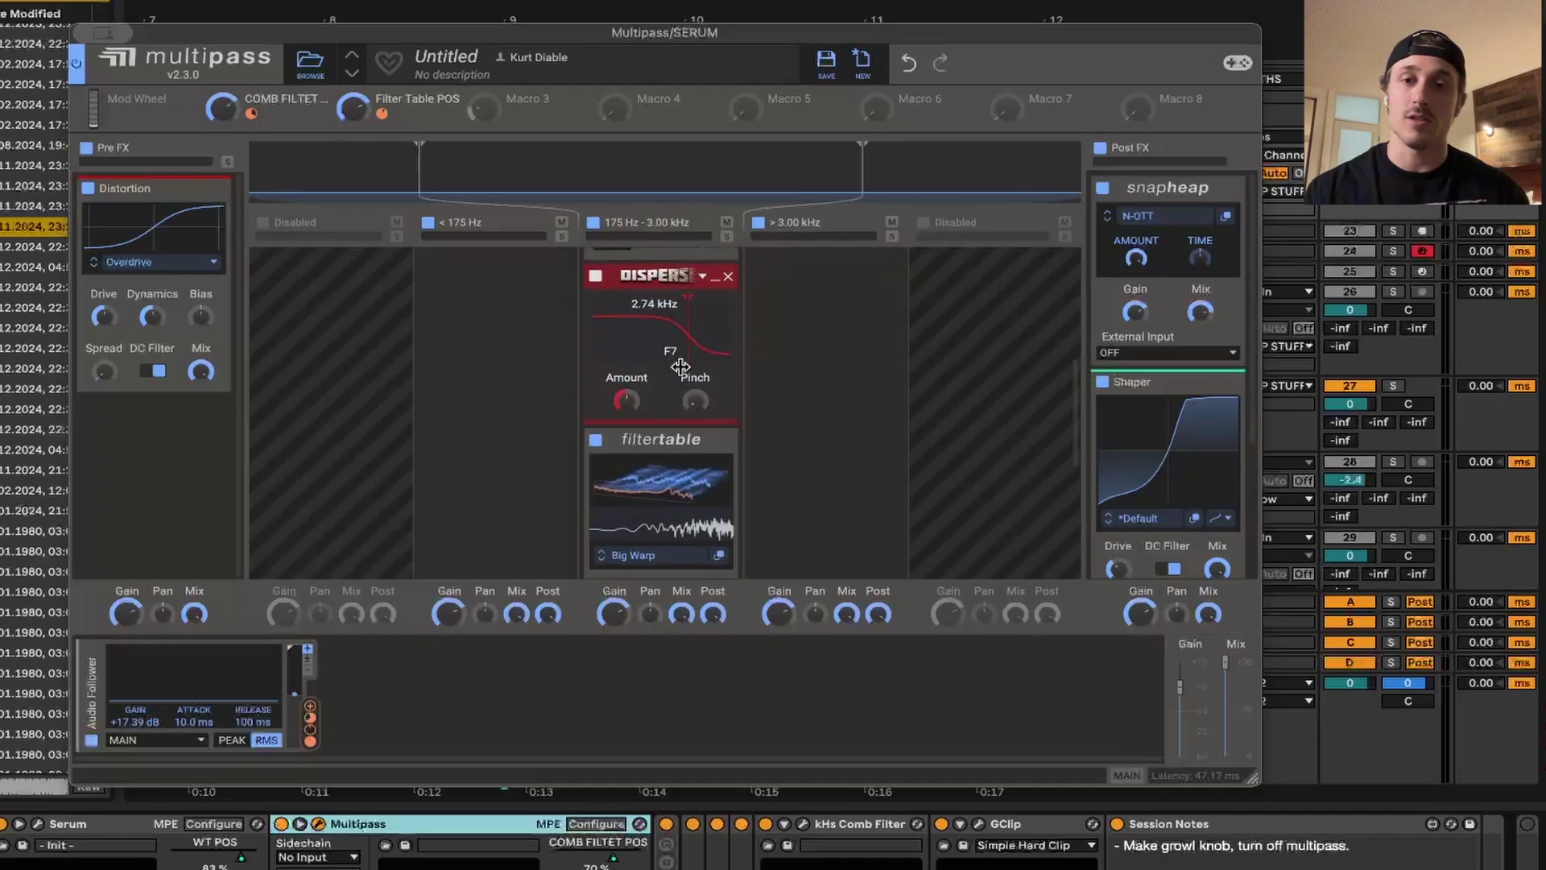
{"action": "scroll", "coordinate": [681, 366], "scroll_direction": "down", "scroll_amount": 5}
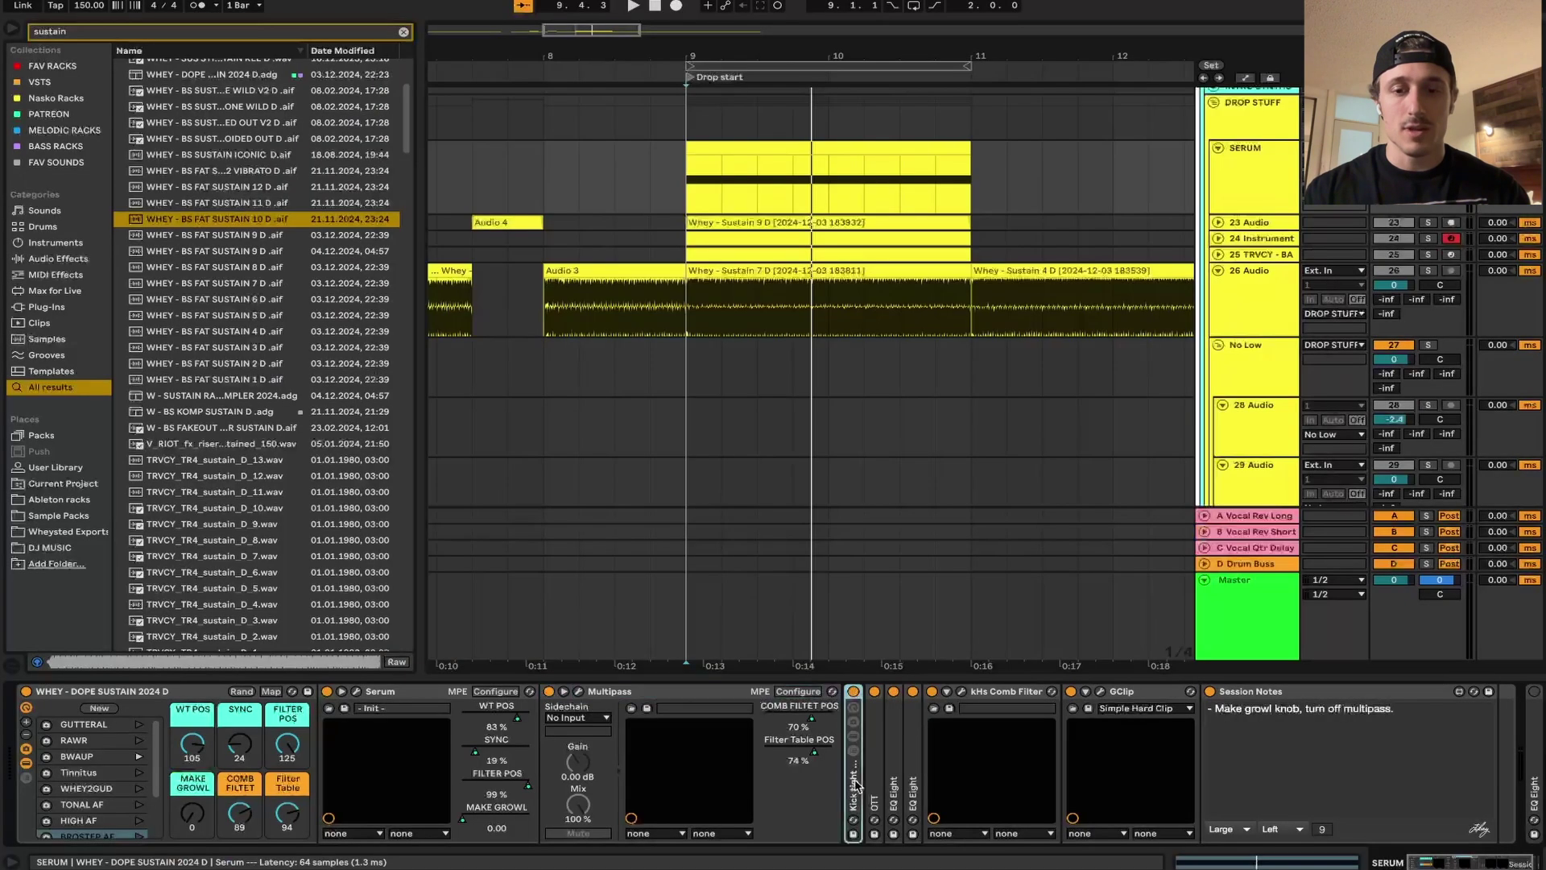
Unfold the Kick tight parallel rack and inspect the EQ Eight and Kick Tight devices in its chains.
{"action": "double_click", "coordinate": [855, 773]}
{"action": "scroll", "coordinate": [1132, 775], "scroll_direction": "right", "scroll_amount": 5}
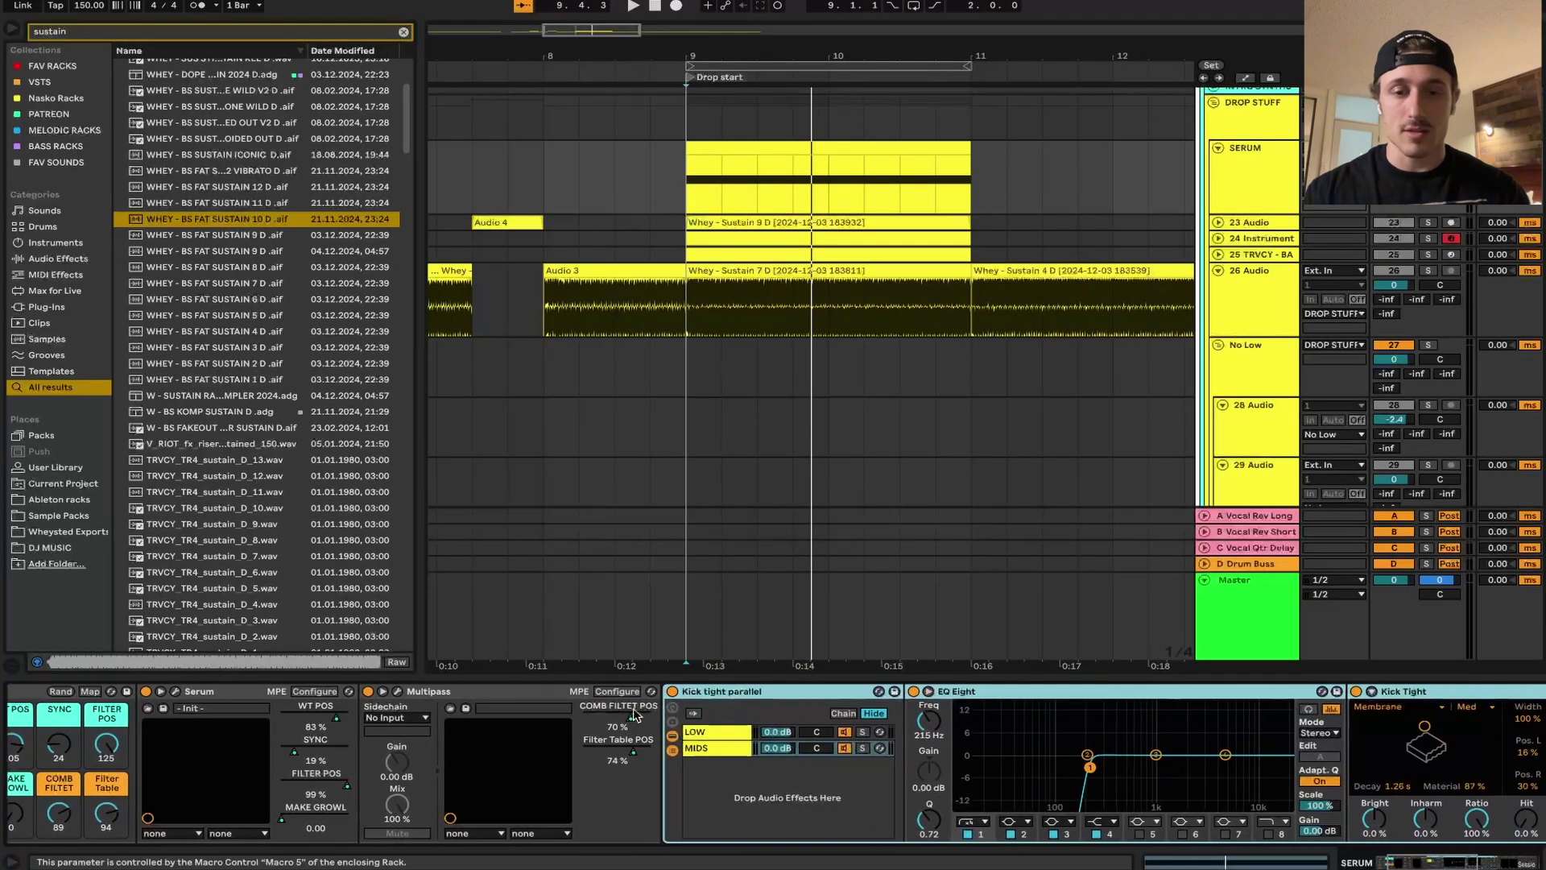
{"action": "scroll", "coordinate": [1028, 818], "scroll_direction": "right", "scroll_amount": 5}
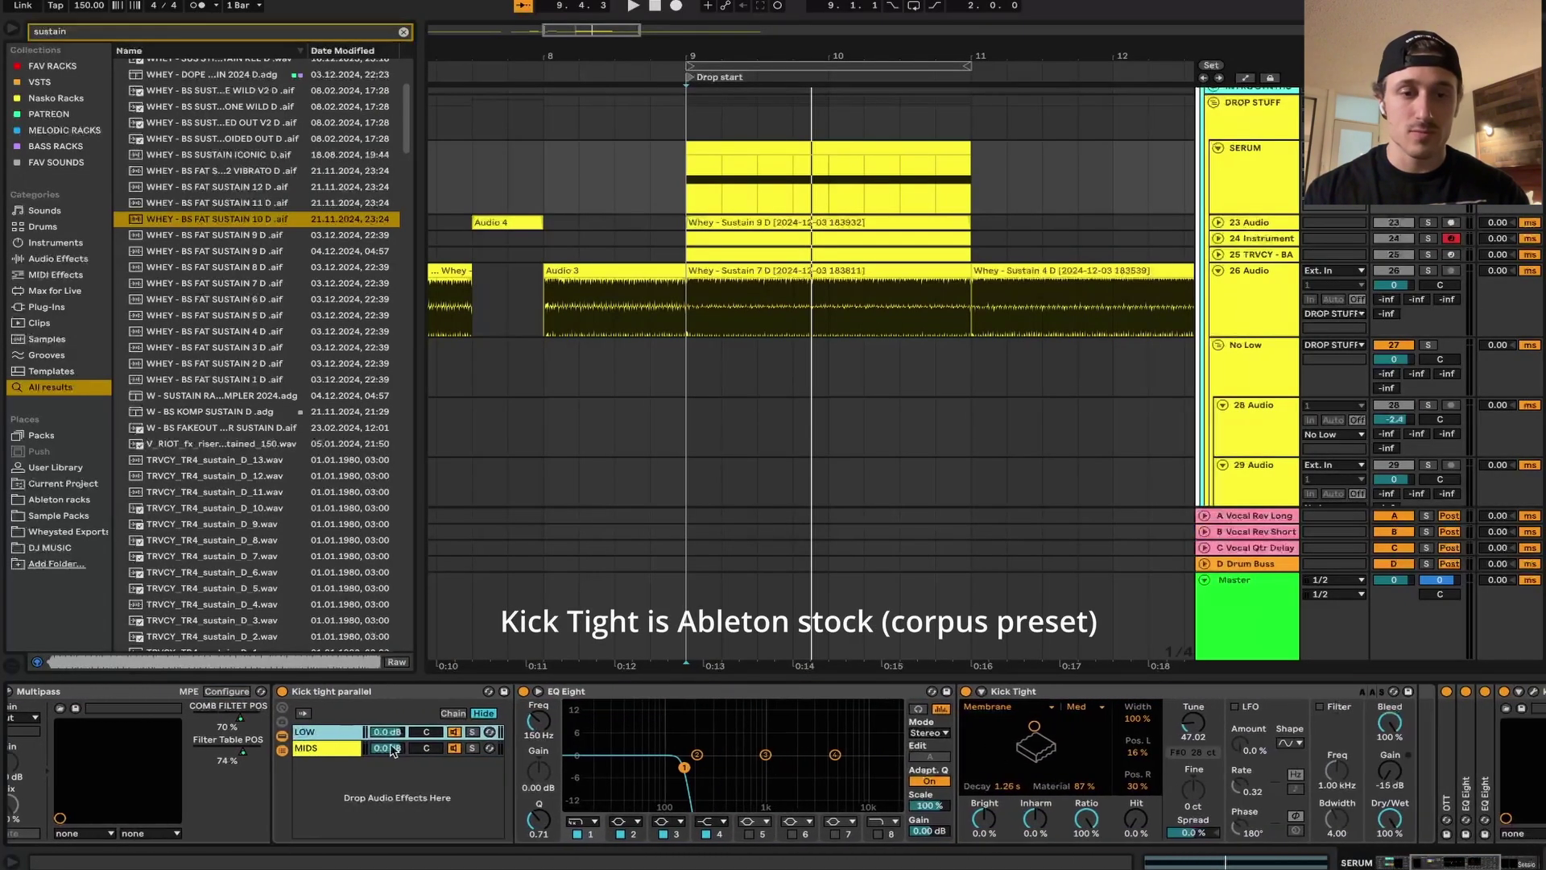
Play the patch repeatedly while raising Kick Tight's Dry/Wet in the LOW chain to hear its effect.
{"action": "key", "text": "space"}
{"action": "left_click_drag", "start_coordinate": [1391, 818], "coordinate": [1390, 738]}
{"action": "key", "text": "space"}
{"action": "key", "text": "space"}
{"action": "key", "text": "space"}
{"action": "key", "text": "space"}
{"action": "key", "text": "space"}
{"action": "key", "text": "space"}
{"action": "key", "text": "space"}
Solo the MIDS chain to audition it, then hide the chain's devices and fold the Kick tight parallel rack.
{"action": "left_click", "coordinate": [471, 748]}
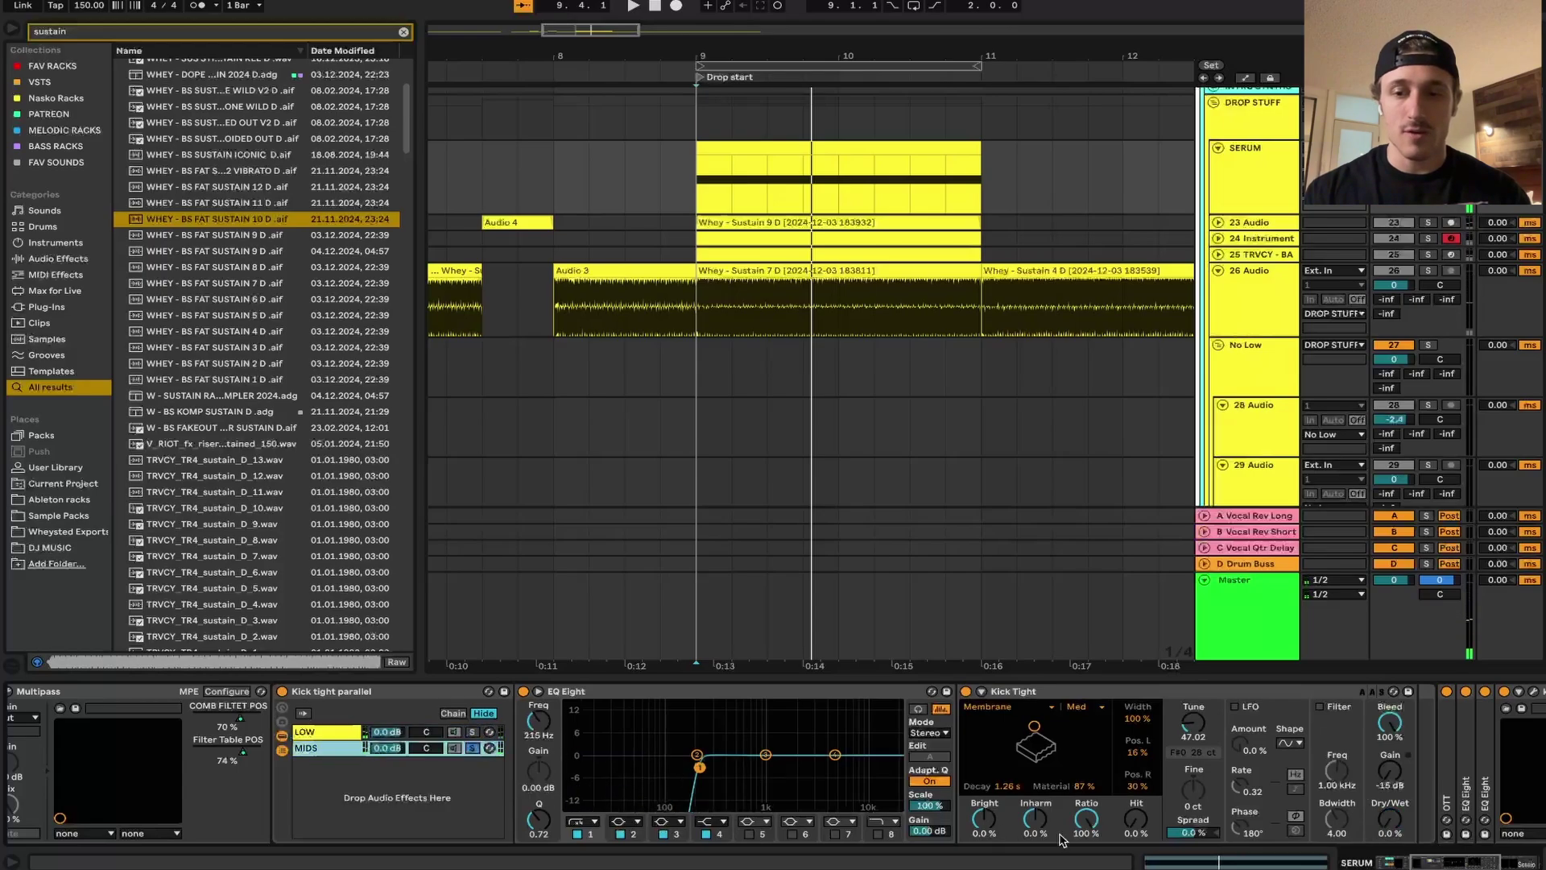
{"action": "key", "text": "space"}
{"action": "key", "text": "space"}
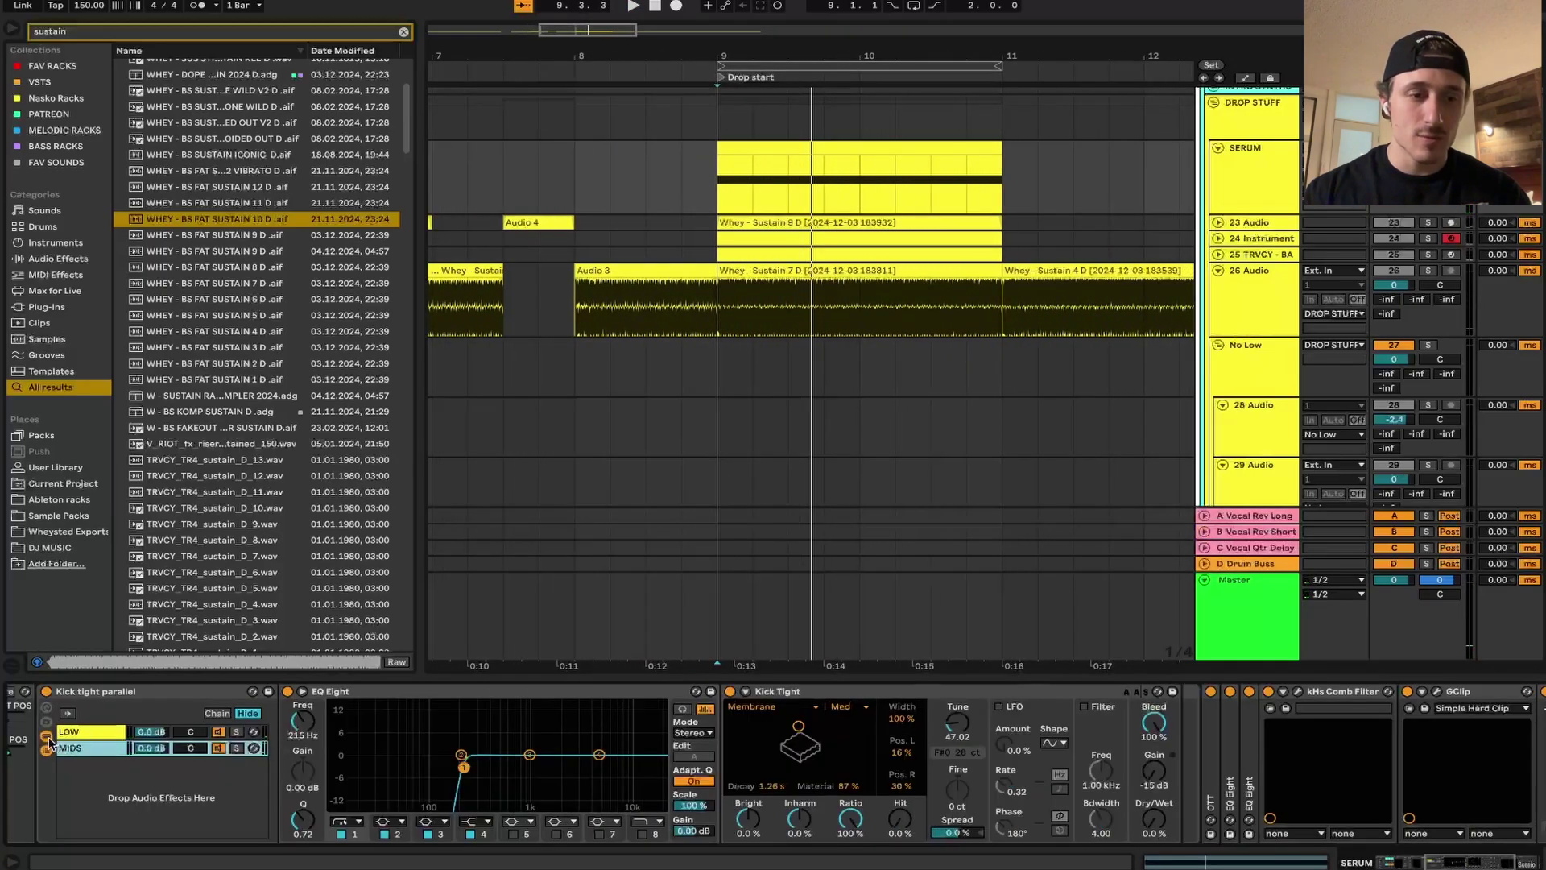
{"action": "left_click", "coordinate": [47, 750]}
{"action": "double_click", "coordinate": [96, 692]}
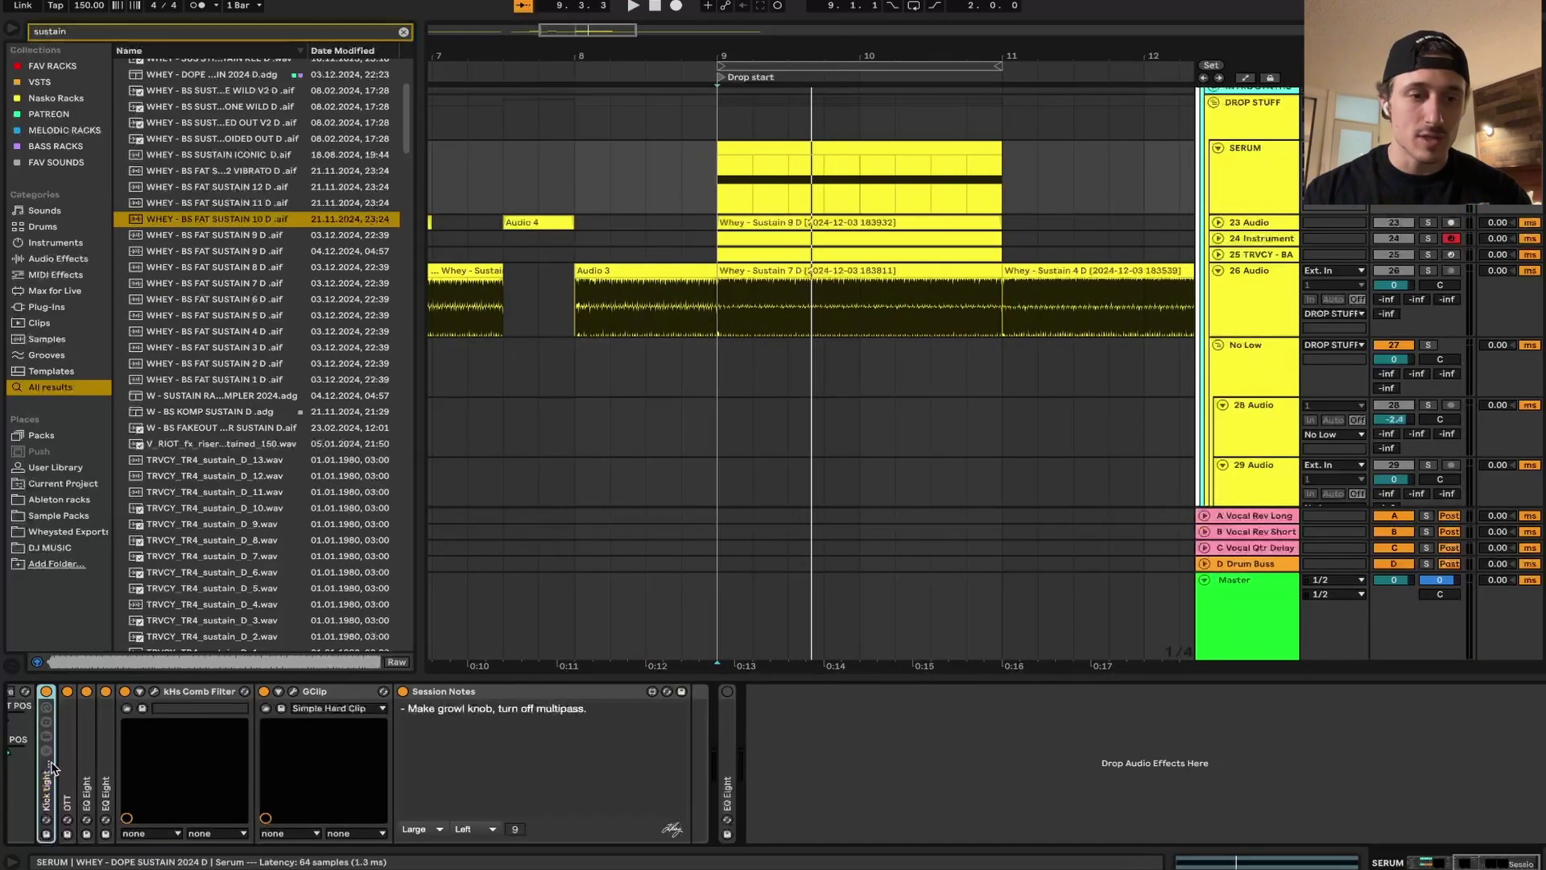
Unfold the first EQ Eight after OTT, select its low-mid cut band and play the patch to examine it.
{"action": "double_click", "coordinate": [88, 764]}
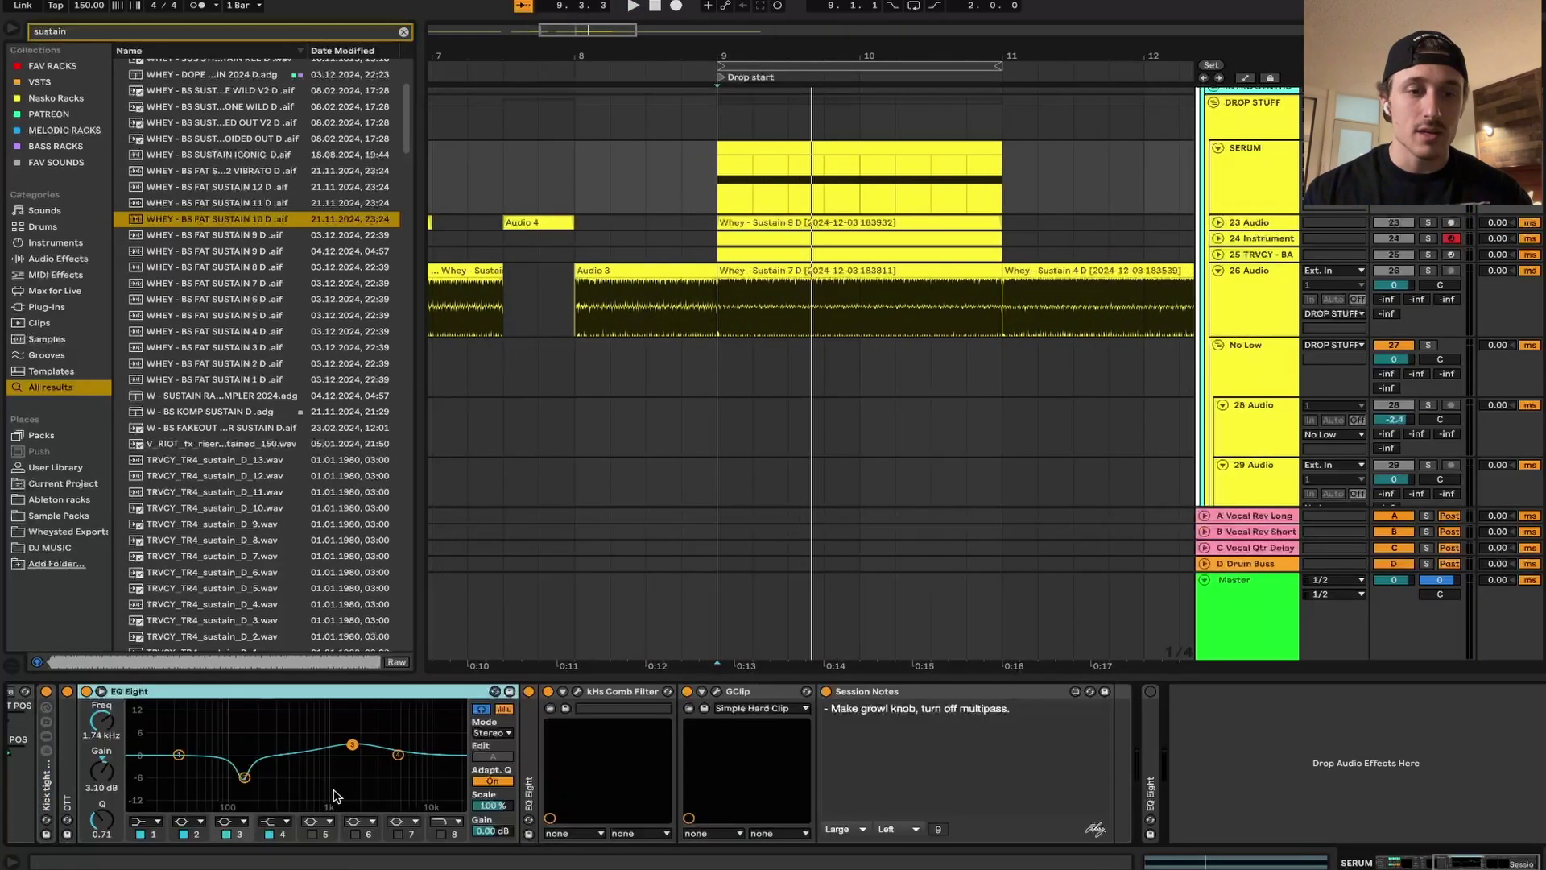
{"action": "left_click", "coordinate": [246, 782]}
{"action": "key", "text": "space"}
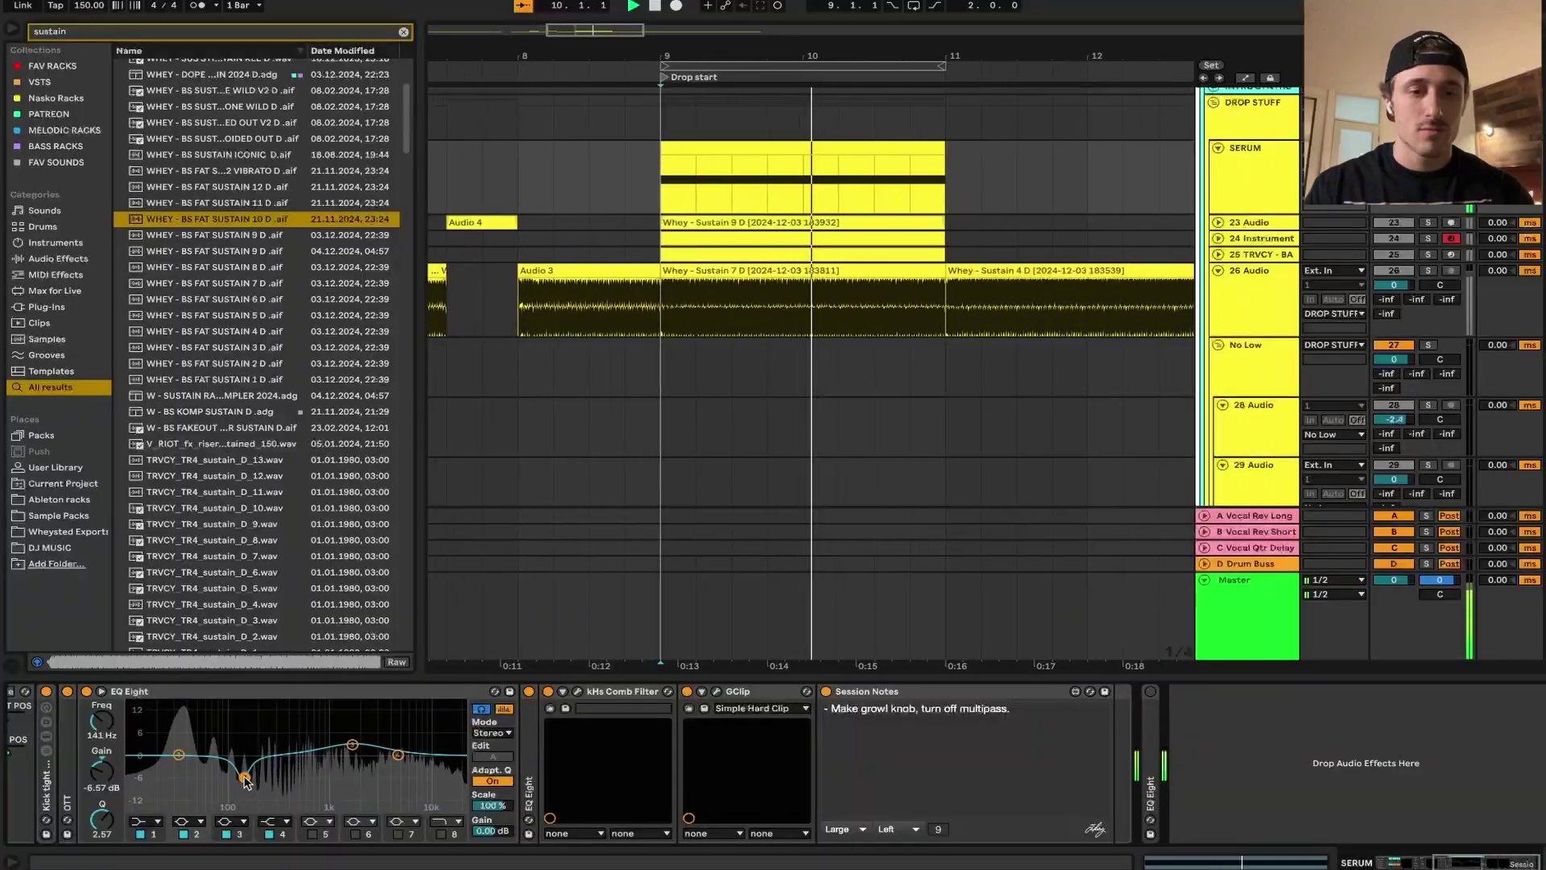
{"action": "key", "text": "space"}
Fold the first EQ Eight, unfold the mid/side EQ Eight and play the patch with its high side band selected.
{"action": "double_click", "coordinate": [529, 757]}
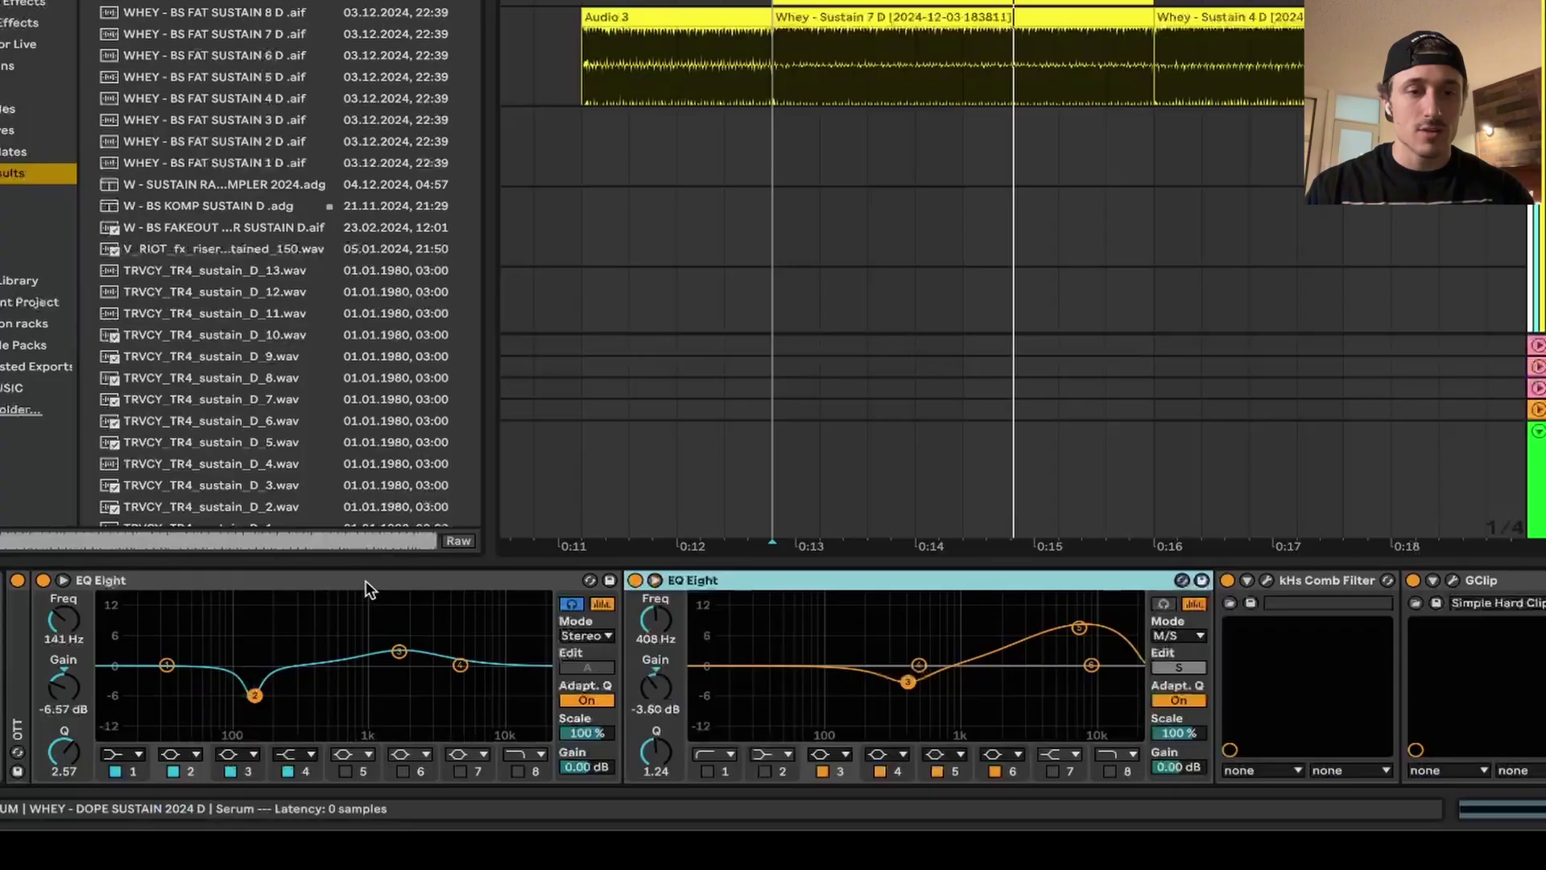
{"action": "double_click", "coordinate": [332, 692]}
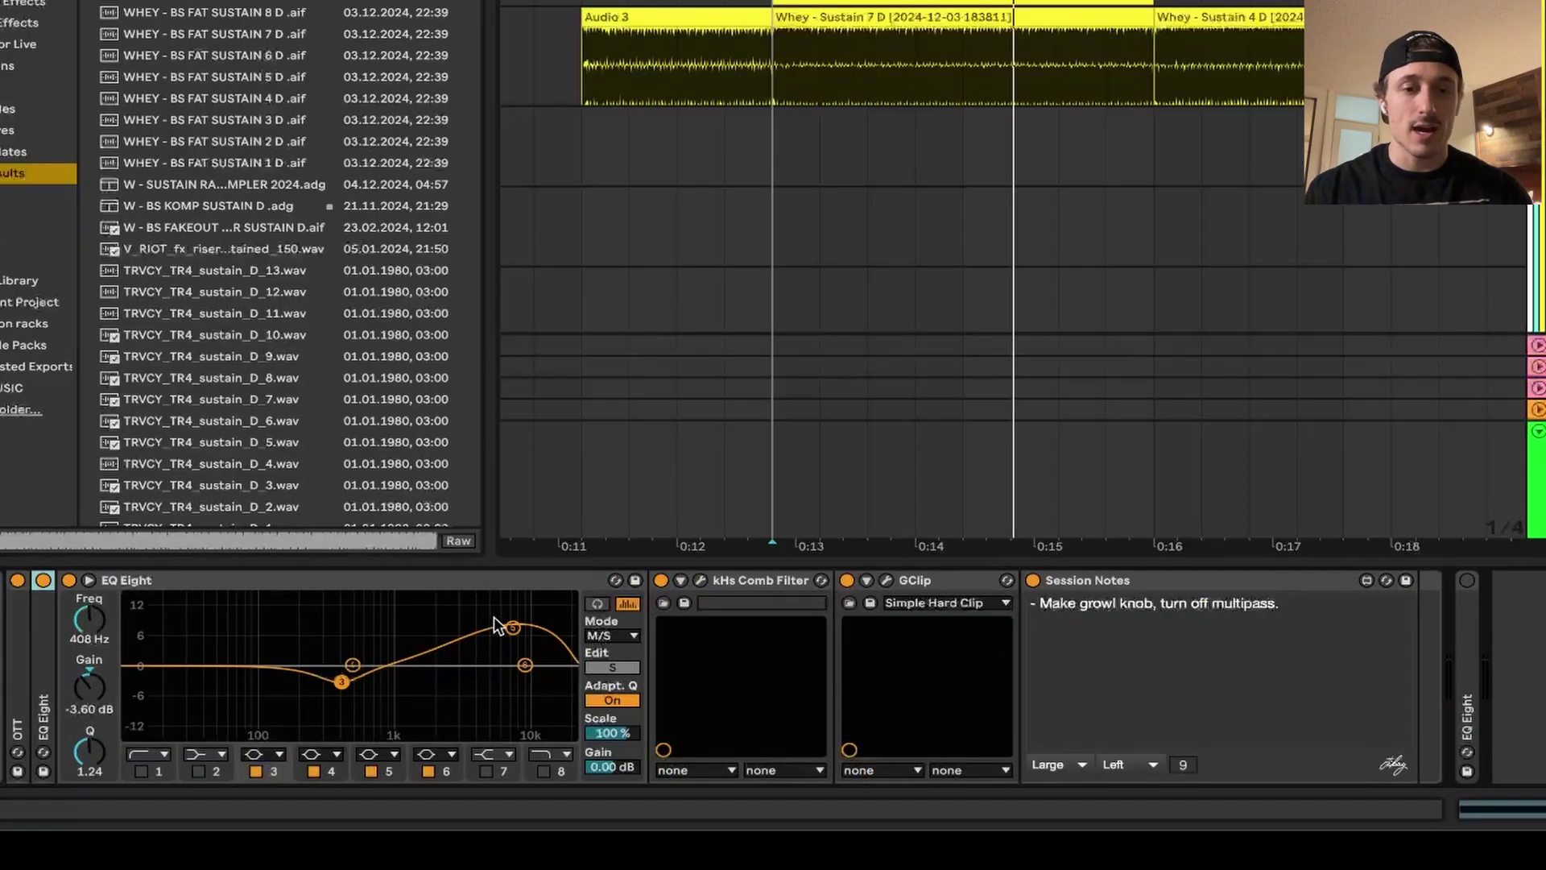
{"action": "left_click", "coordinate": [513, 628]}
{"action": "key", "text": "space"}
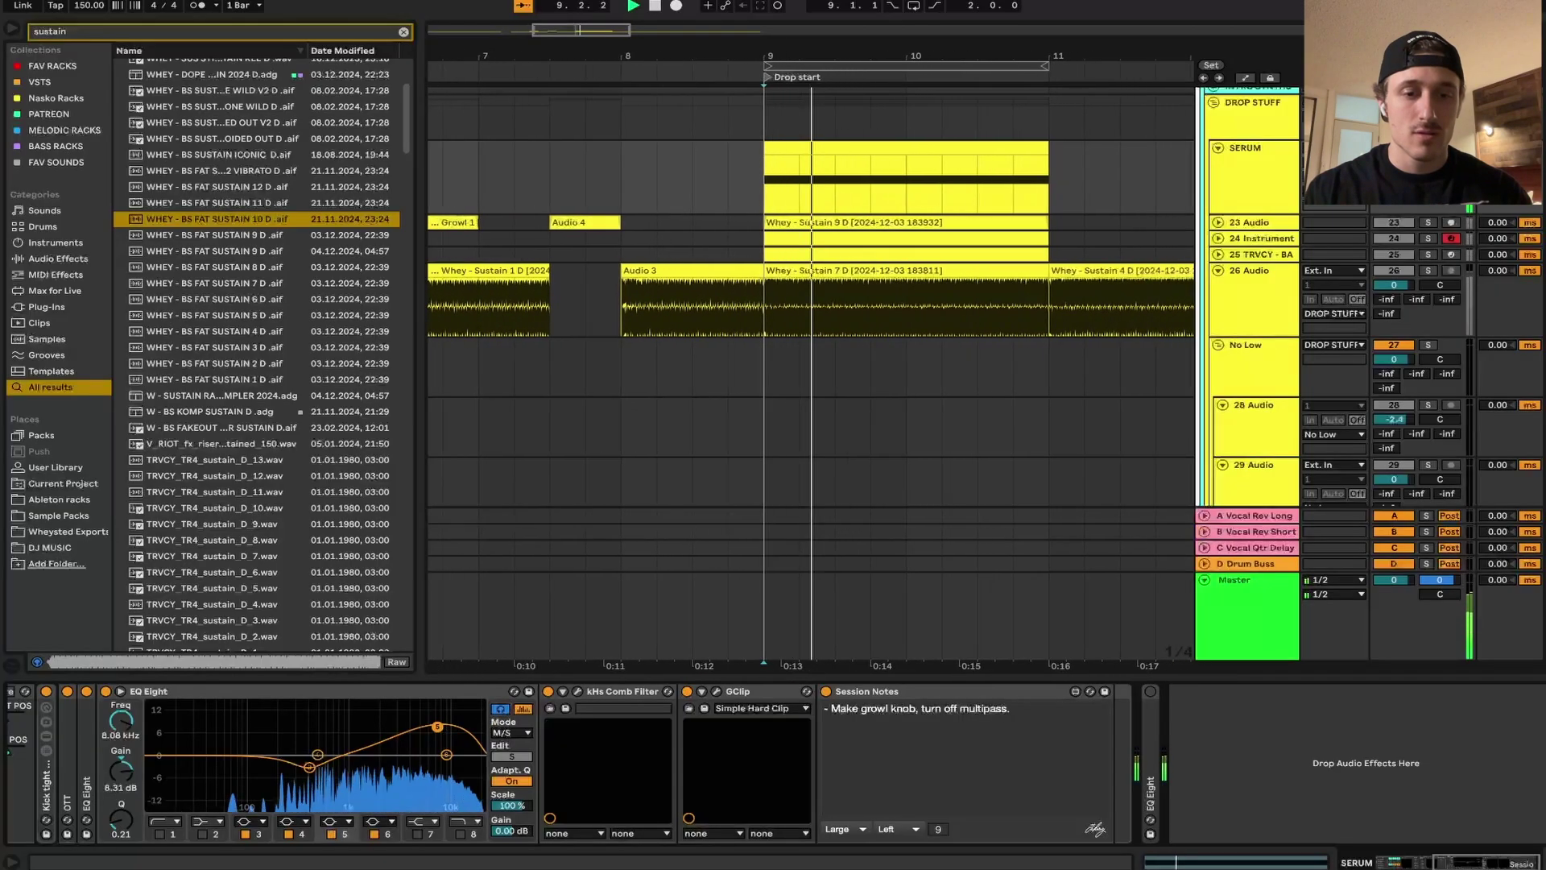
Try boosting the high side band further in the mid/side EQ Eight during playback and undo the change.
{"action": "mouse_move", "coordinate": [437, 727]}
{"action": "left_mouse_down"}
{"action": "mouse_move", "coordinate": [441, 758]}
{"action": "mouse_move", "coordinate": [446, 717]}
{"action": "left_mouse_up"}
{"action": "key", "text": "space"}
{"action": "key", "text": "ctrl+z"}
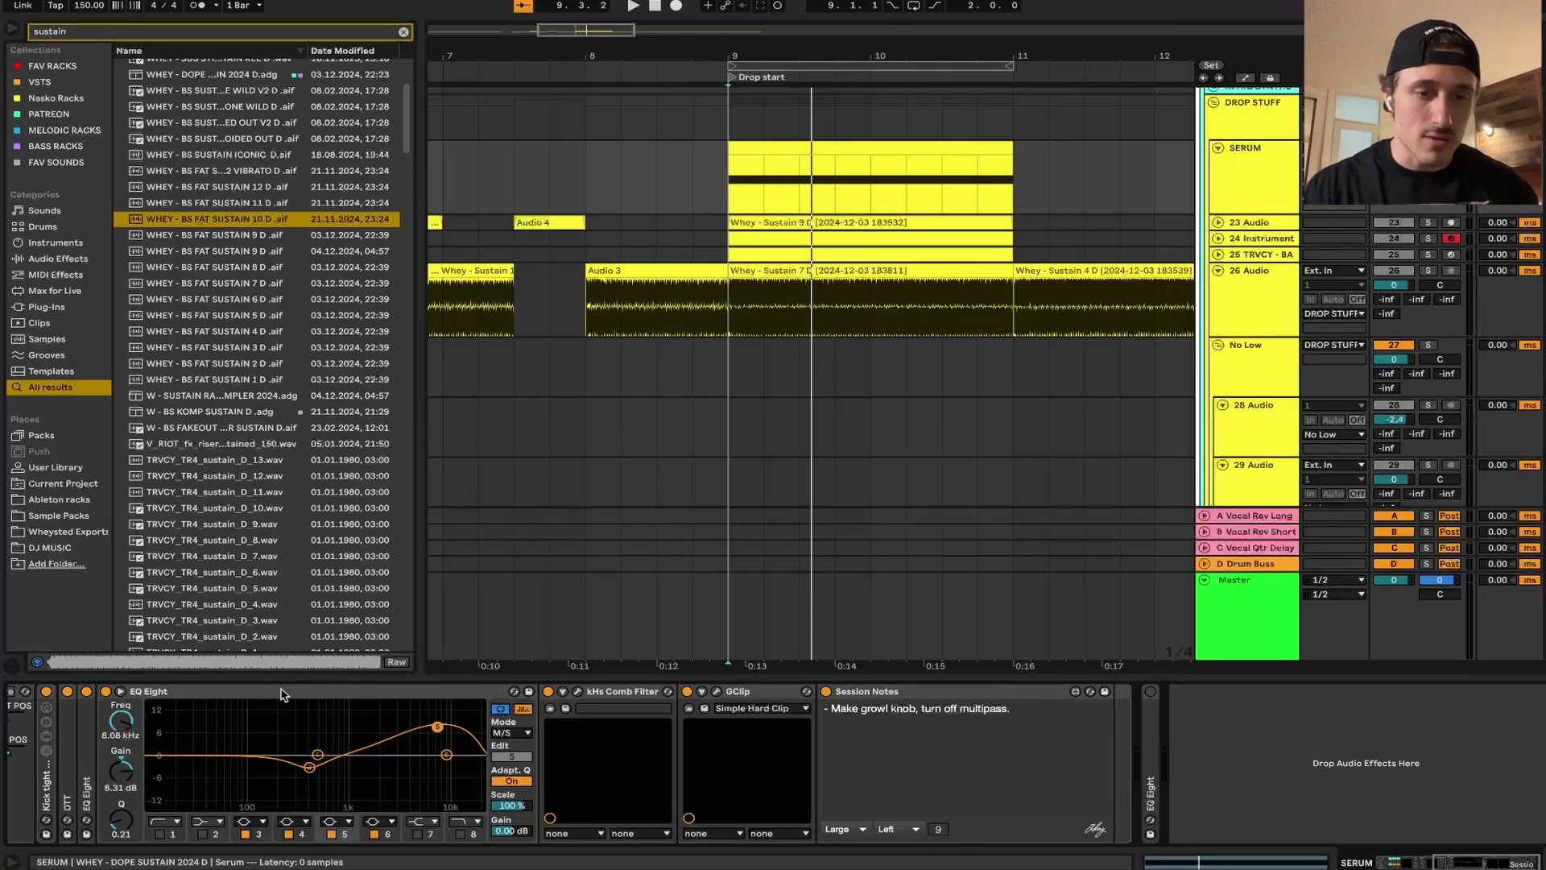
Fold the mid/side EQ Eight, show the kHs Comb Filter's plug-in window and fold its device.
{"action": "double_click", "coordinate": [284, 691]}
{"action": "left_click", "coordinate": [155, 694]}
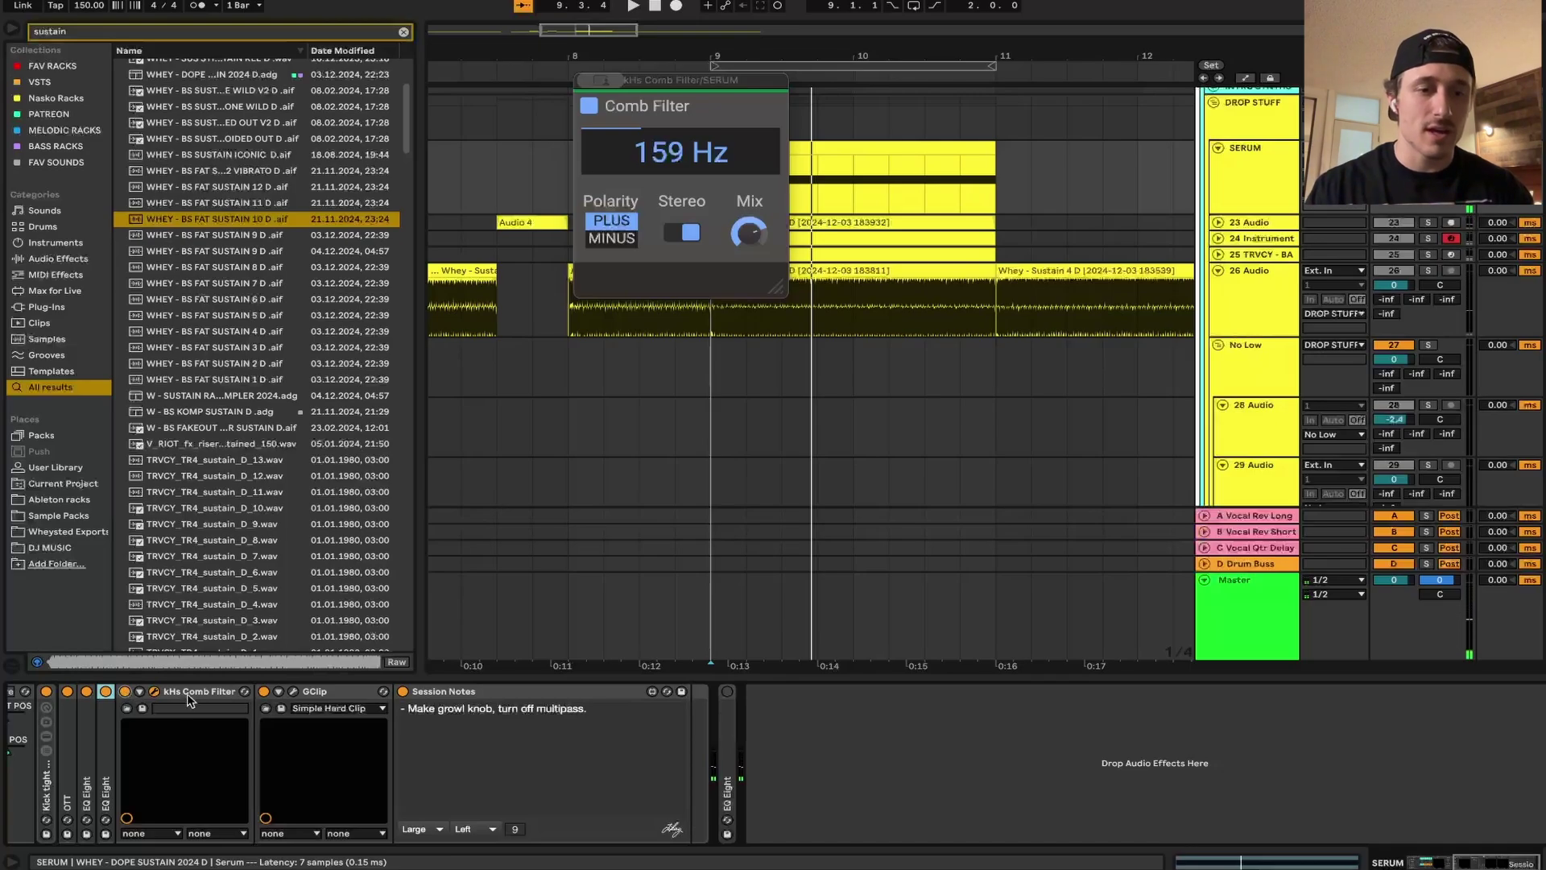
{"action": "double_click", "coordinate": [190, 697]}
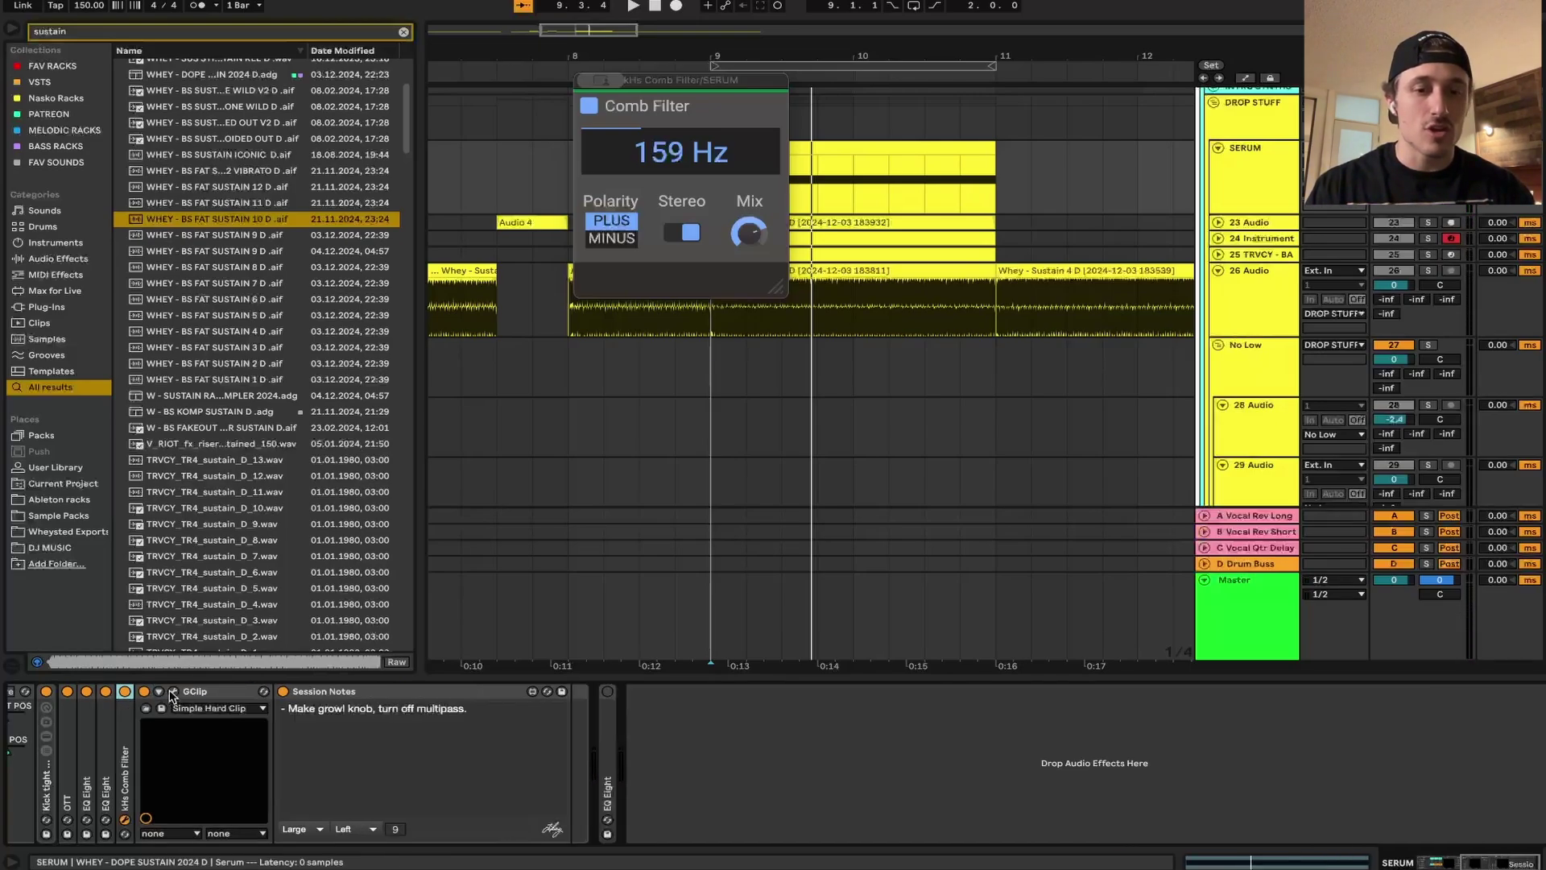
Show GClip's plug-in window and play the patch with GClip toggled to hear its clipping.
{"action": "left_click", "coordinate": [172, 692]}
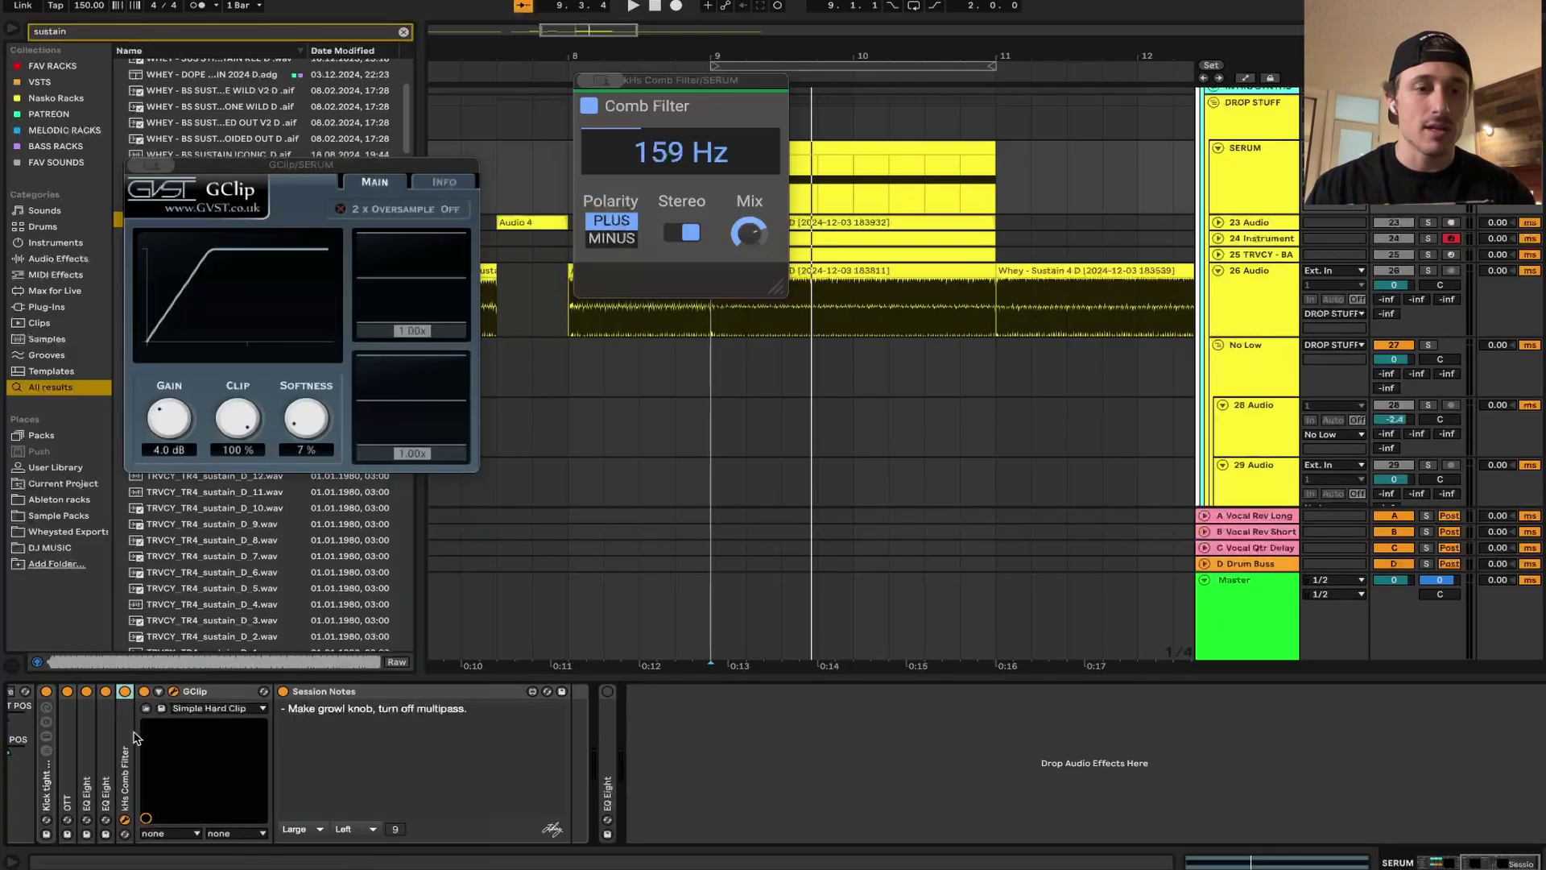
{"action": "left_click", "coordinate": [144, 692]}
{"action": "key", "text": "space"}
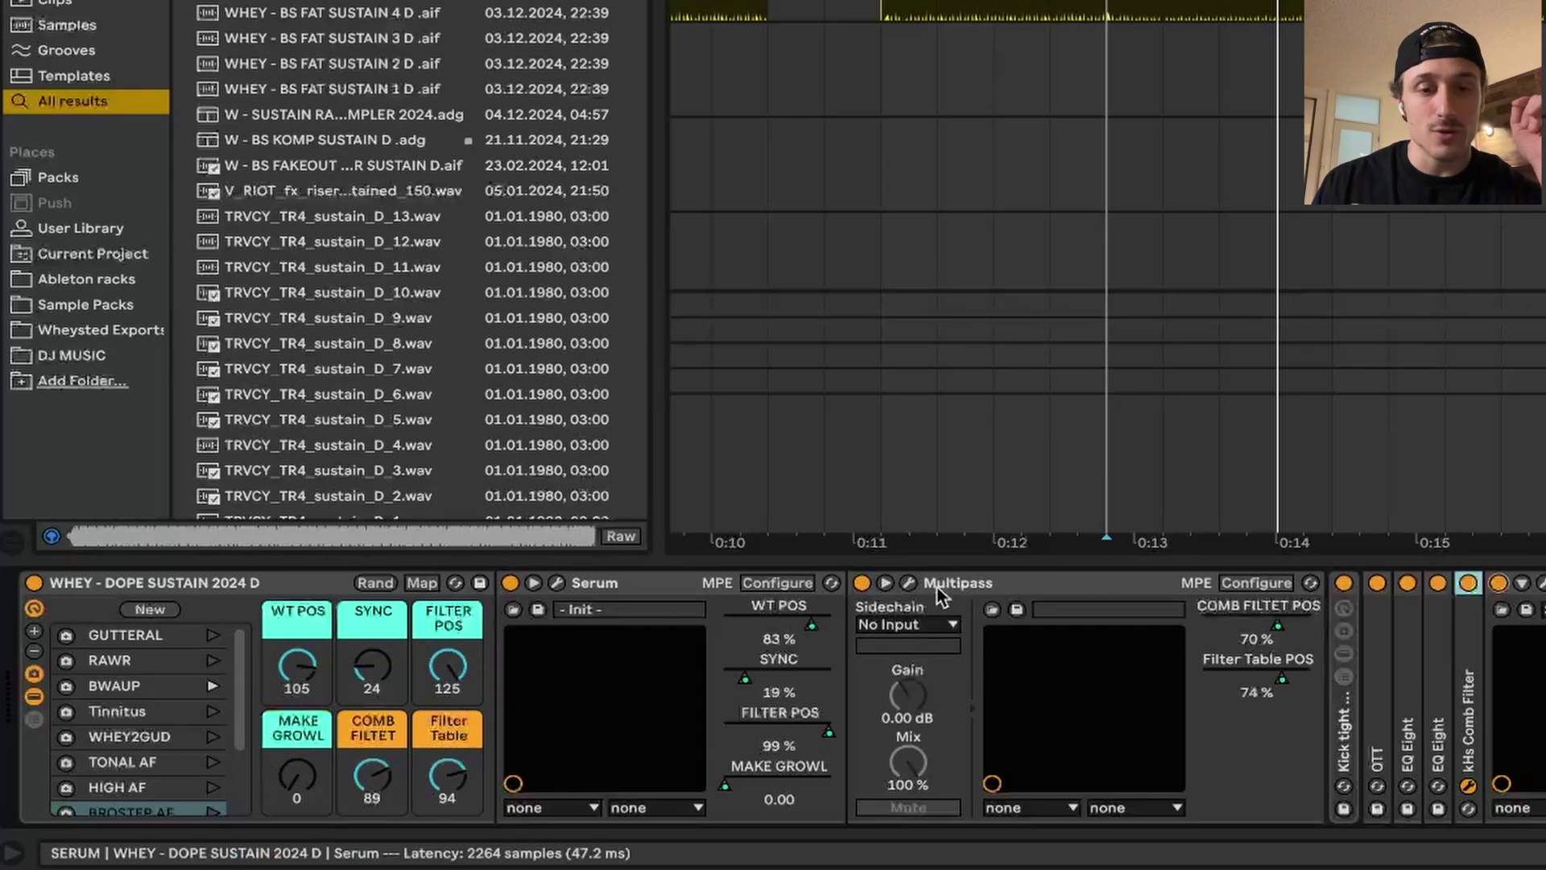
Review the filtertable and the two assigned macros in Multipass, then close the Multipass and Comb Filter windows.
{"action": "left_click", "coordinate": [907, 584]}
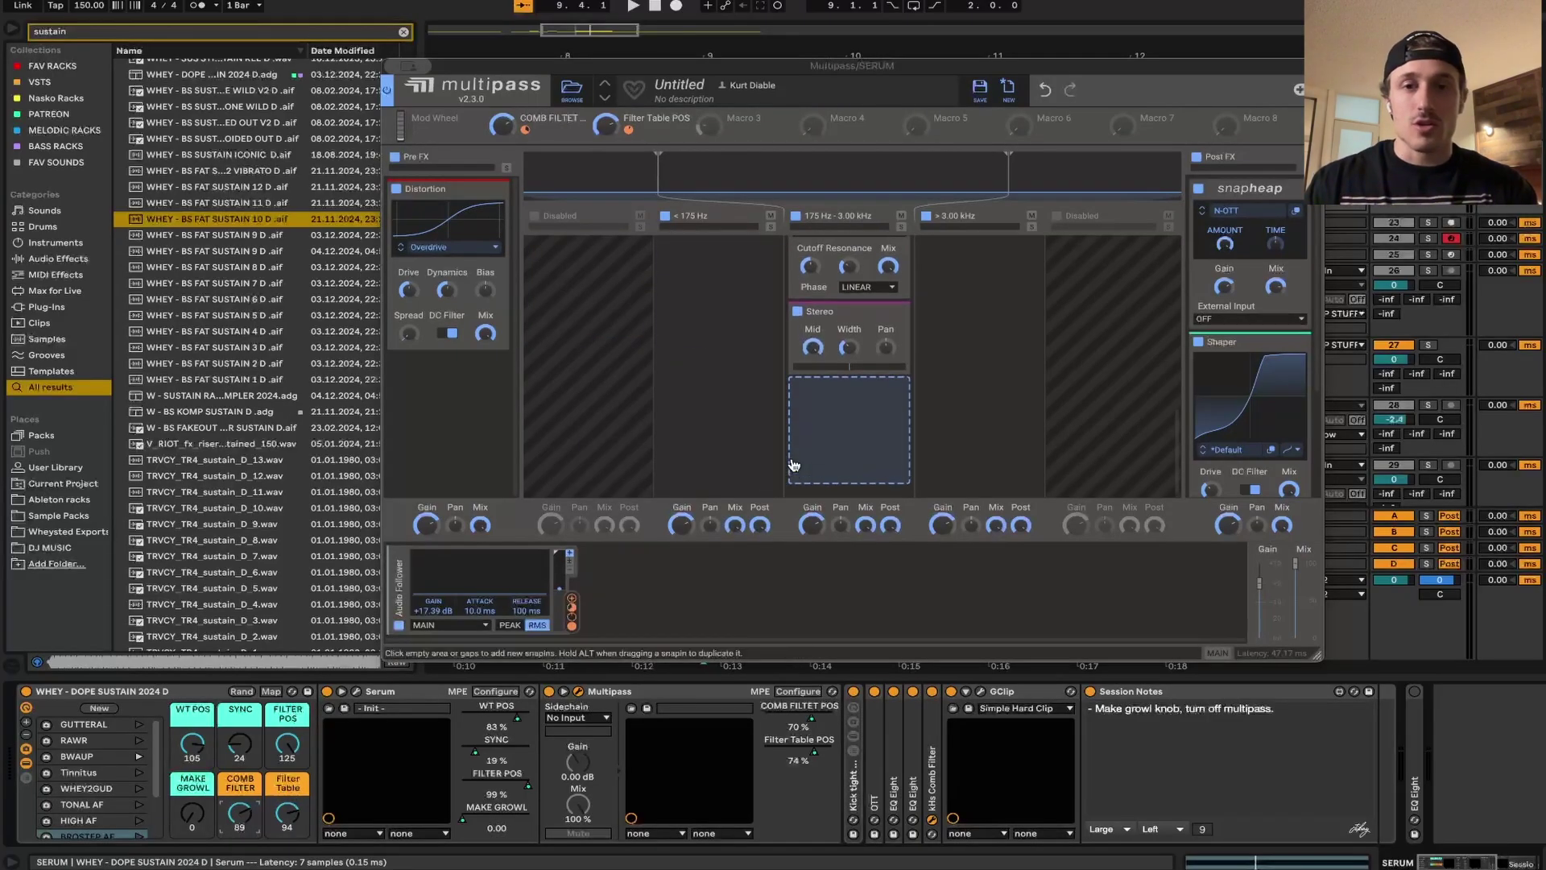
{"action": "scroll", "coordinate": [793, 465], "scroll_direction": "up", "scroll_amount": 3}
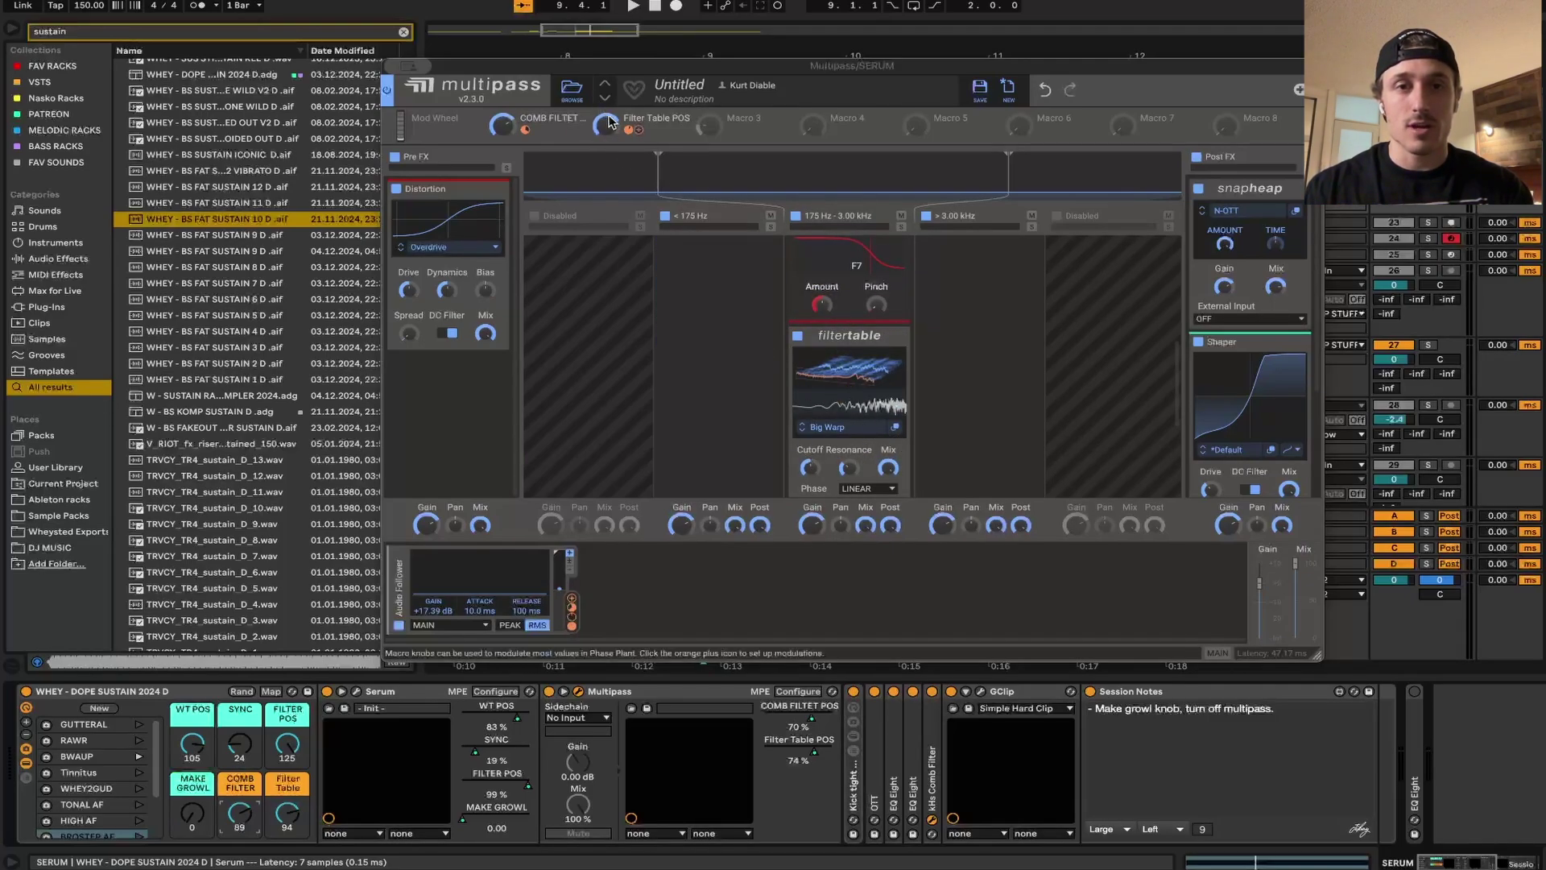
{"action": "left_click", "coordinate": [578, 692]}
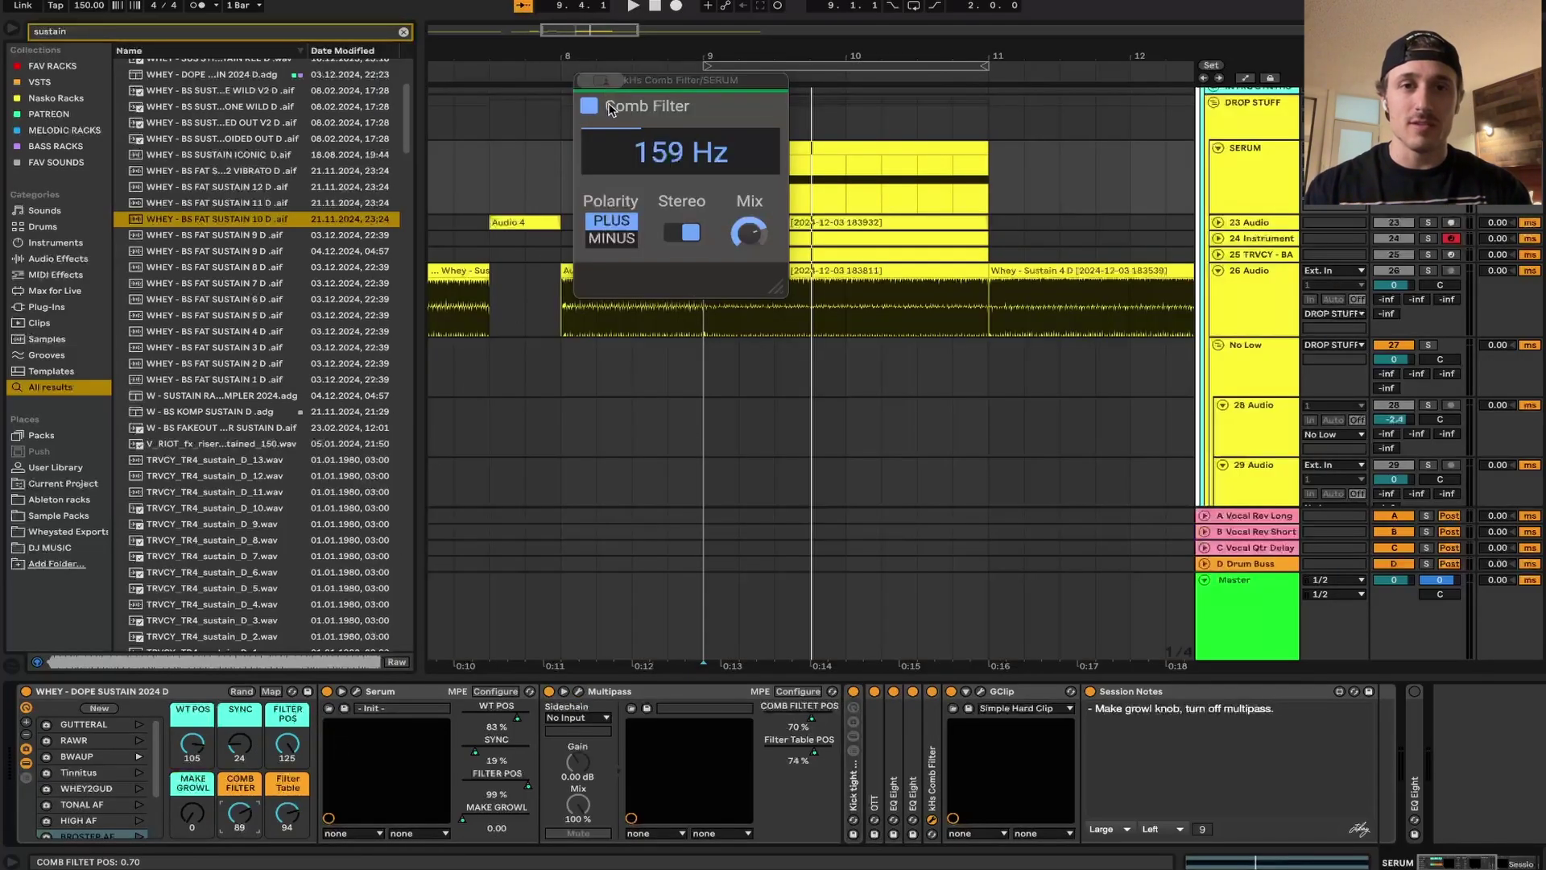
{"action": "left_click", "coordinate": [585, 81]}
{"action": "left_click", "coordinate": [701, 180]}
Play the patch and randomize the sustain rack's macros four times.
{"action": "key", "text": "space"}
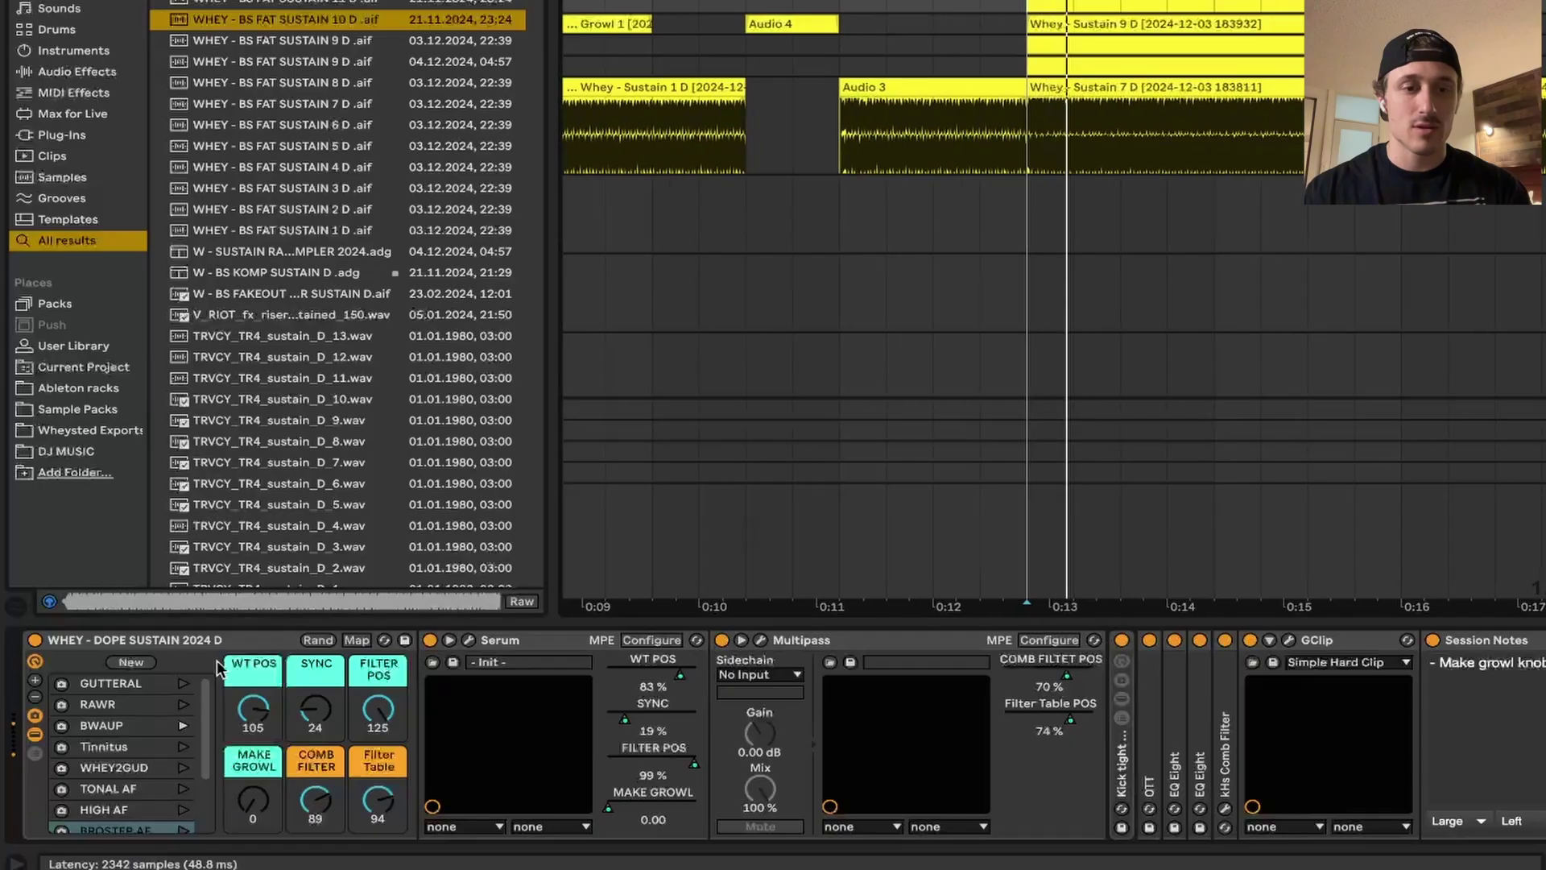
{"action": "left_click", "coordinate": [318, 640]}
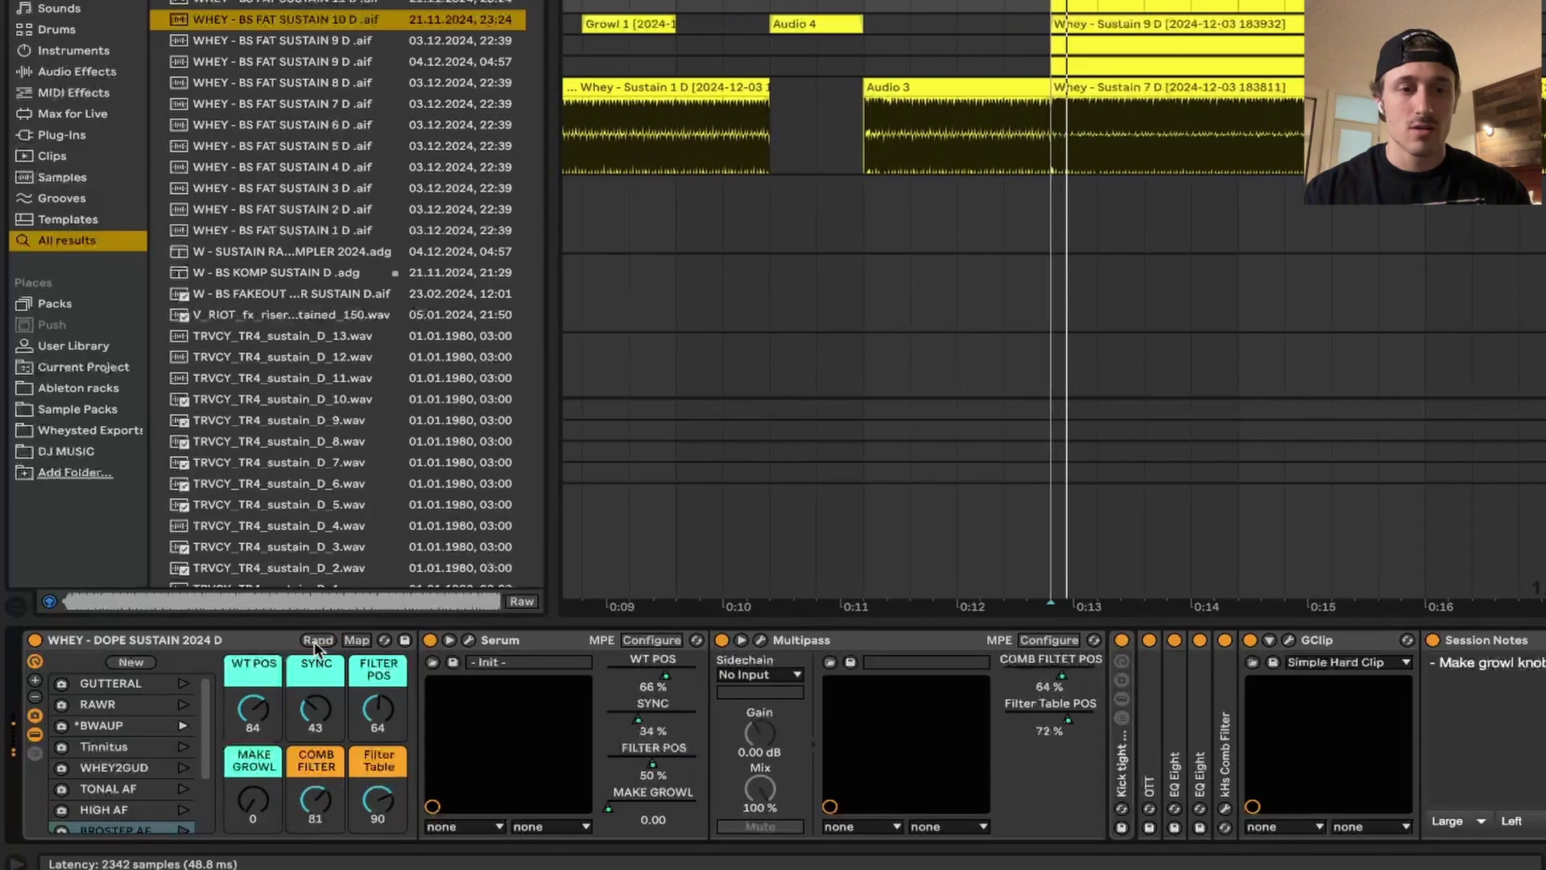
{"action": "left_click", "coordinate": [317, 641]}
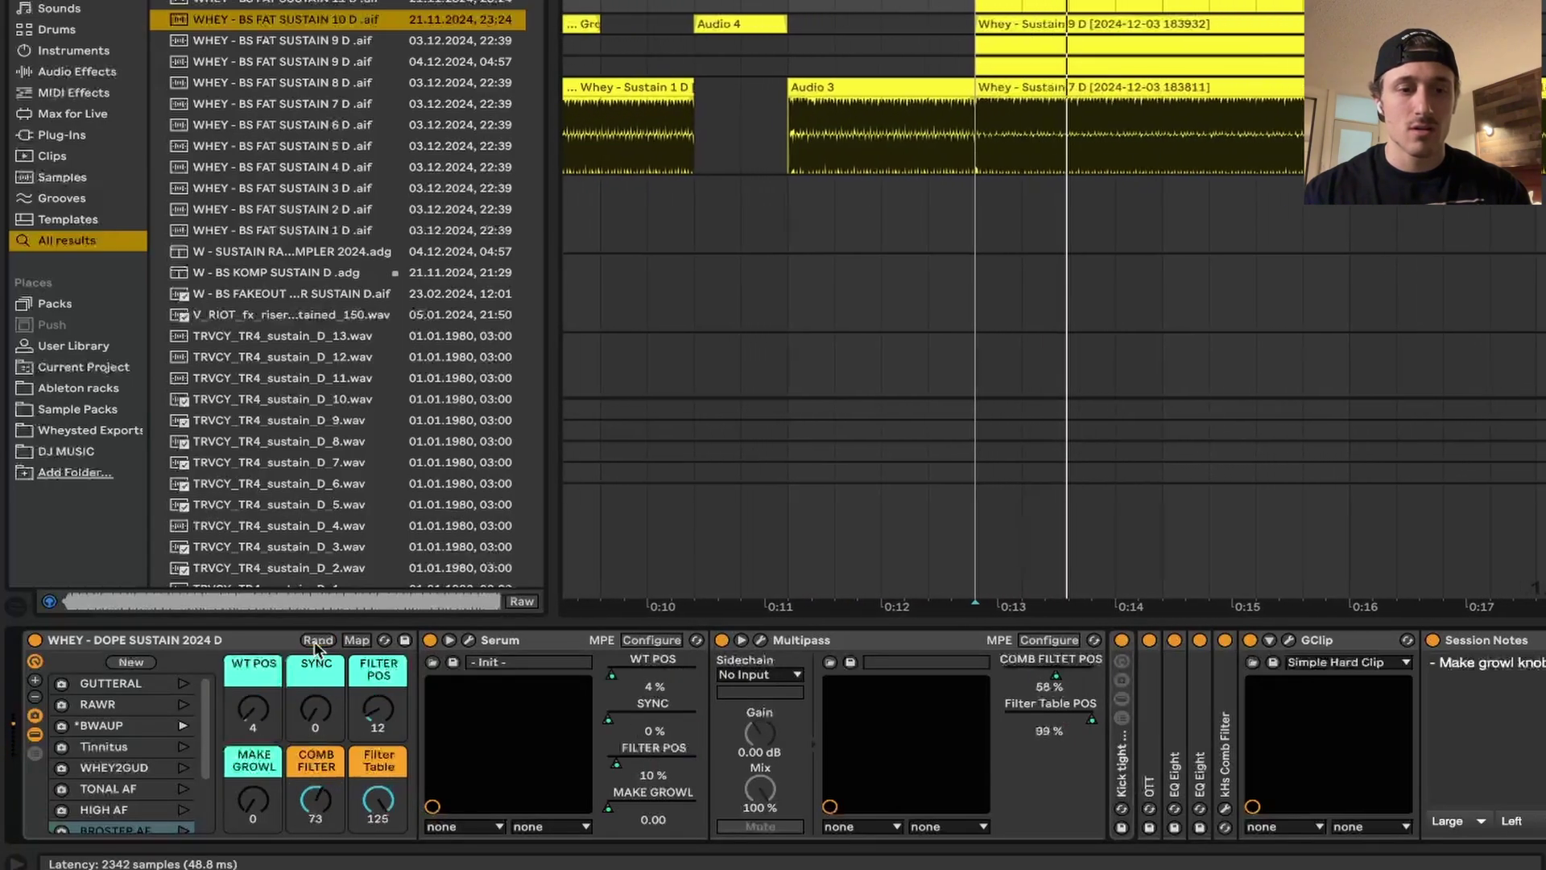
{"action": "left_click", "coordinate": [317, 641]}
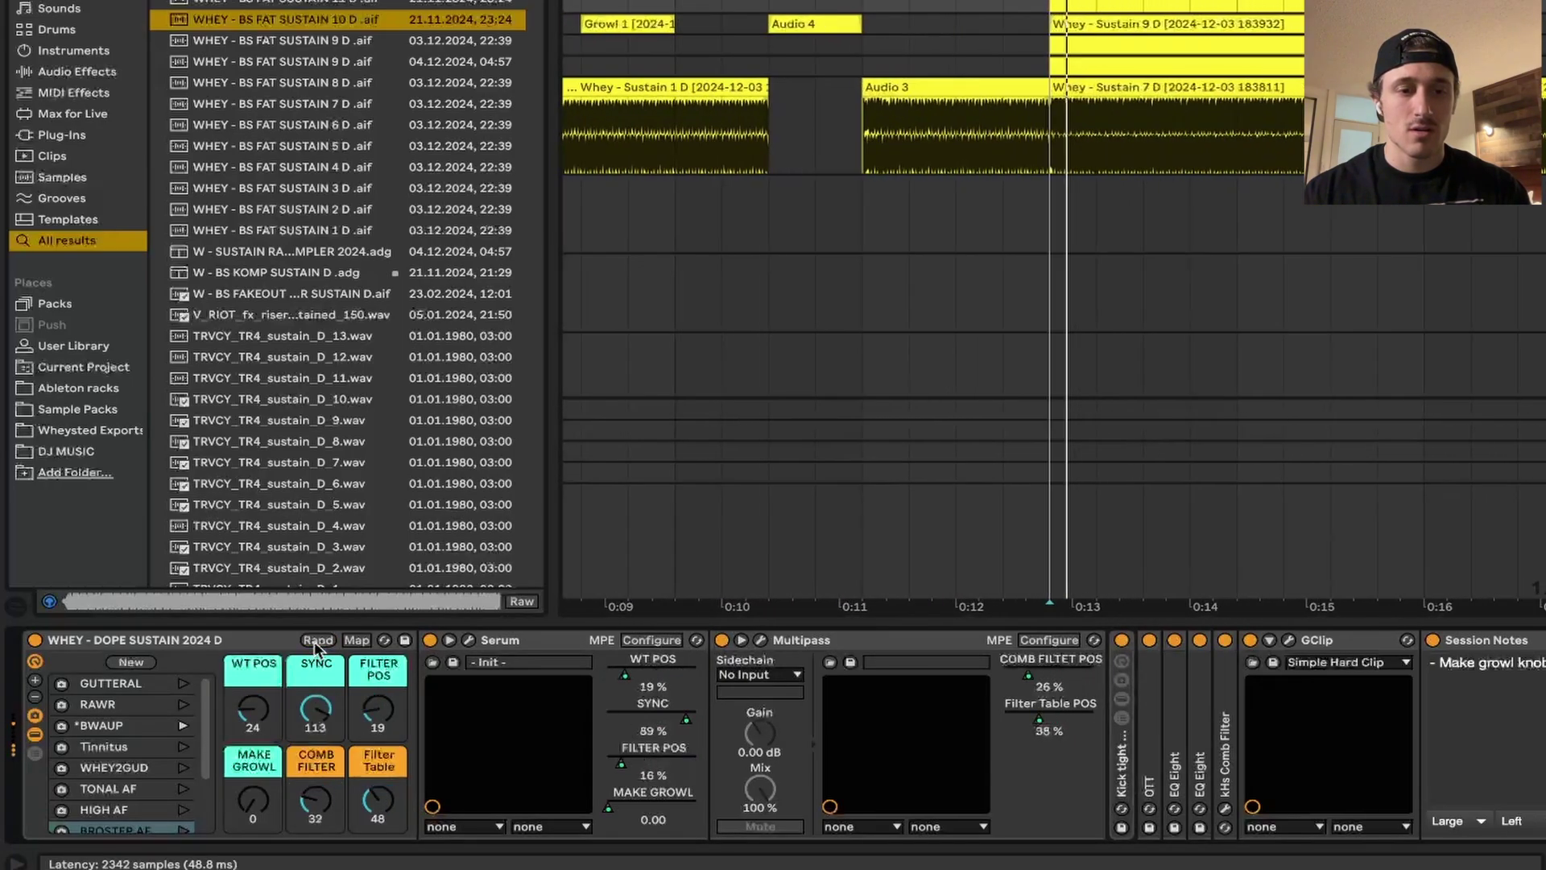
{"action": "left_click", "coordinate": [317, 640]}
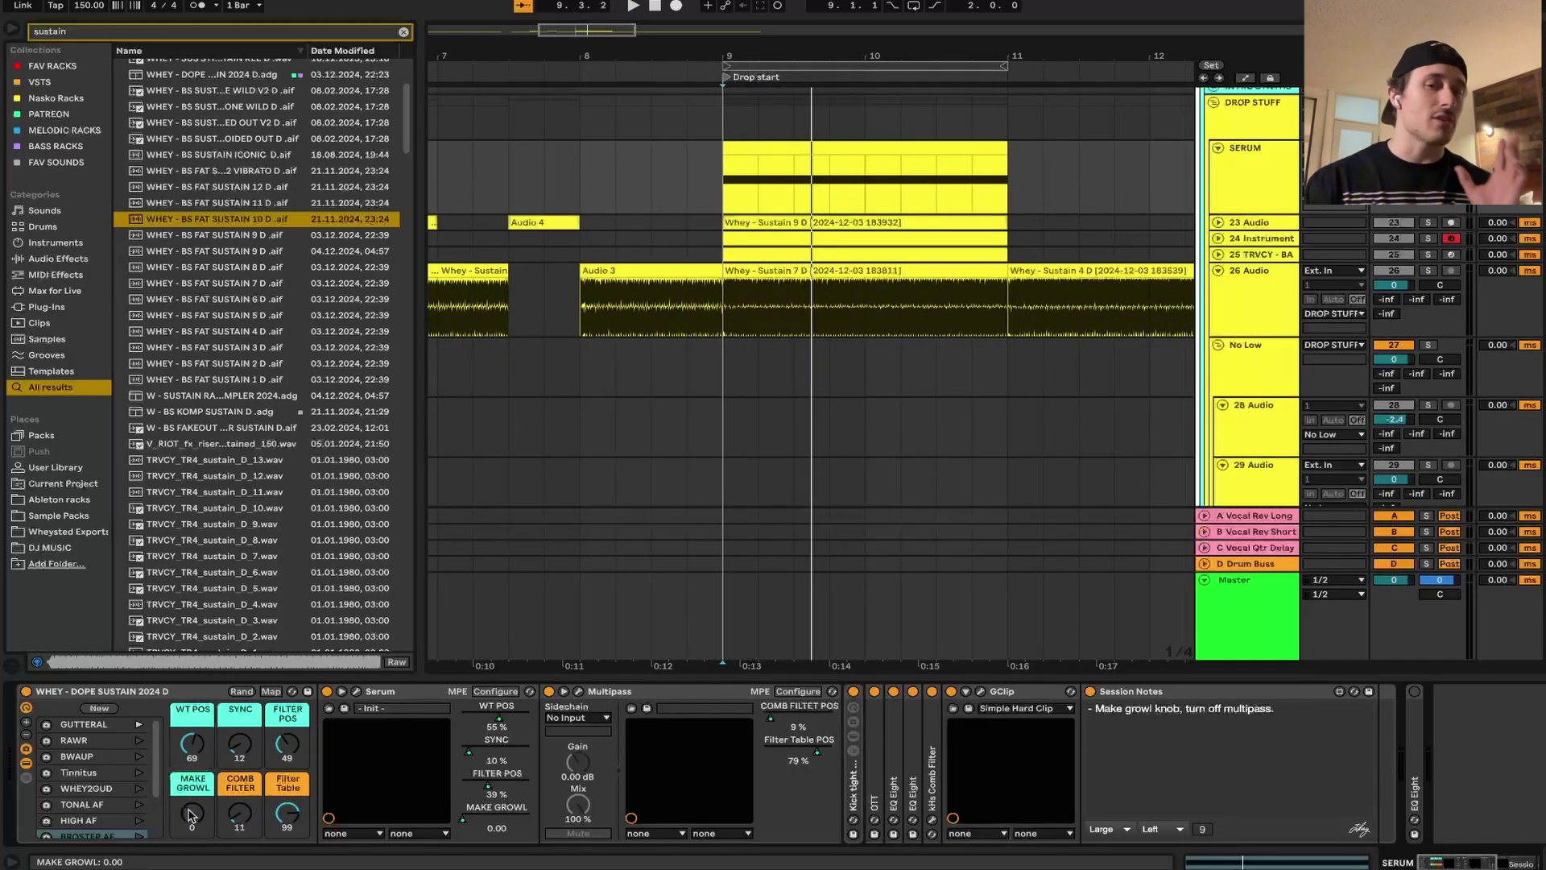
Check the MAKE GROWL macro's Exclude Macro from Randomization option and set the macro to 127.
{"action": "right_click", "coordinate": [191, 815]}
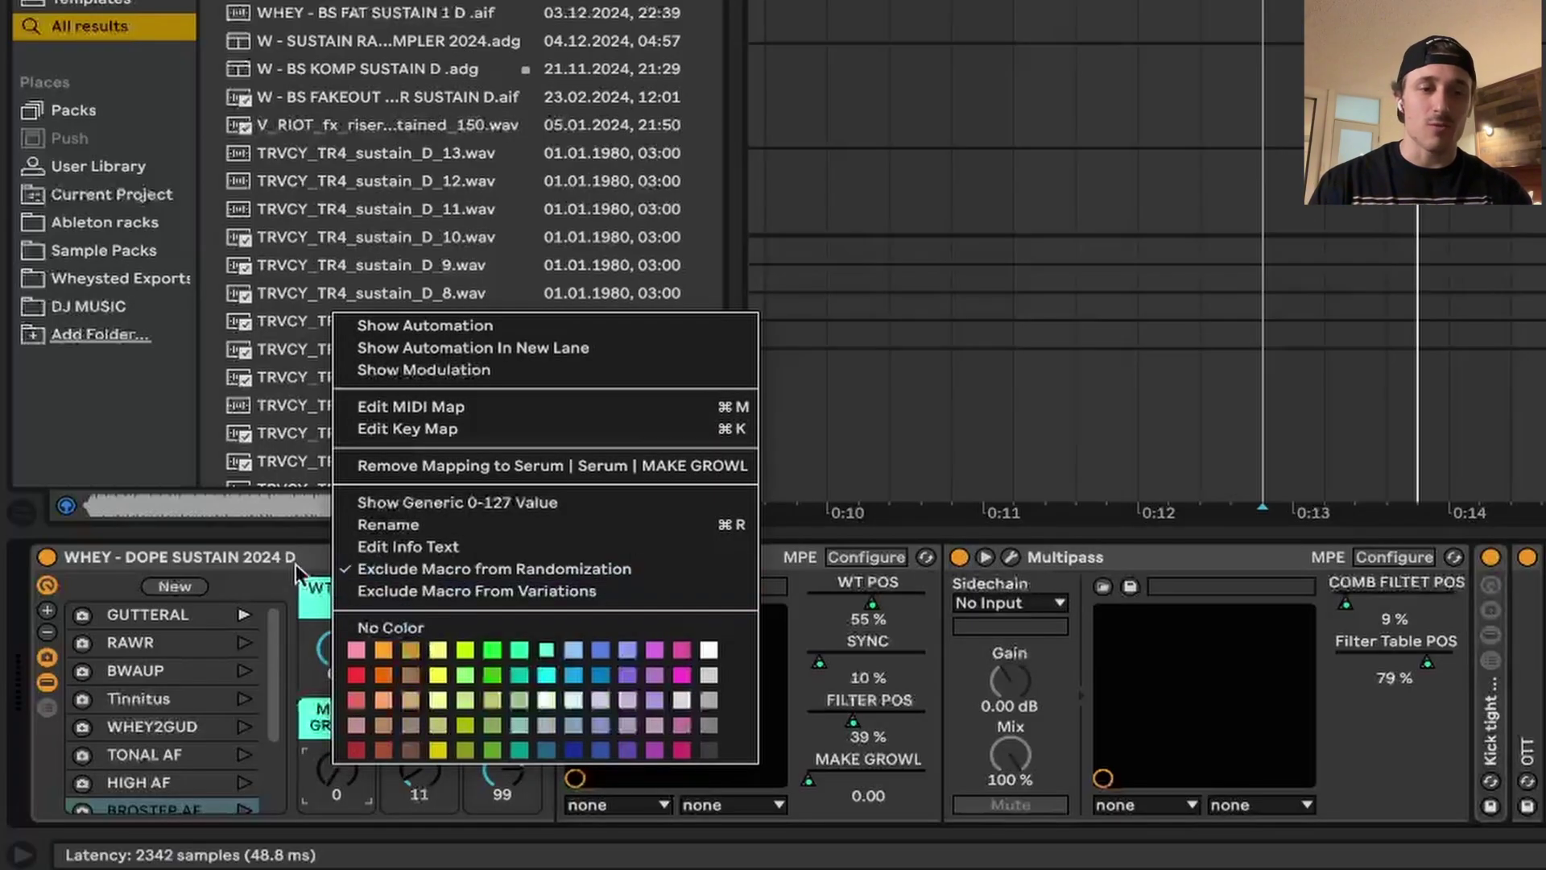
{"action": "left_click", "coordinate": [306, 568]}
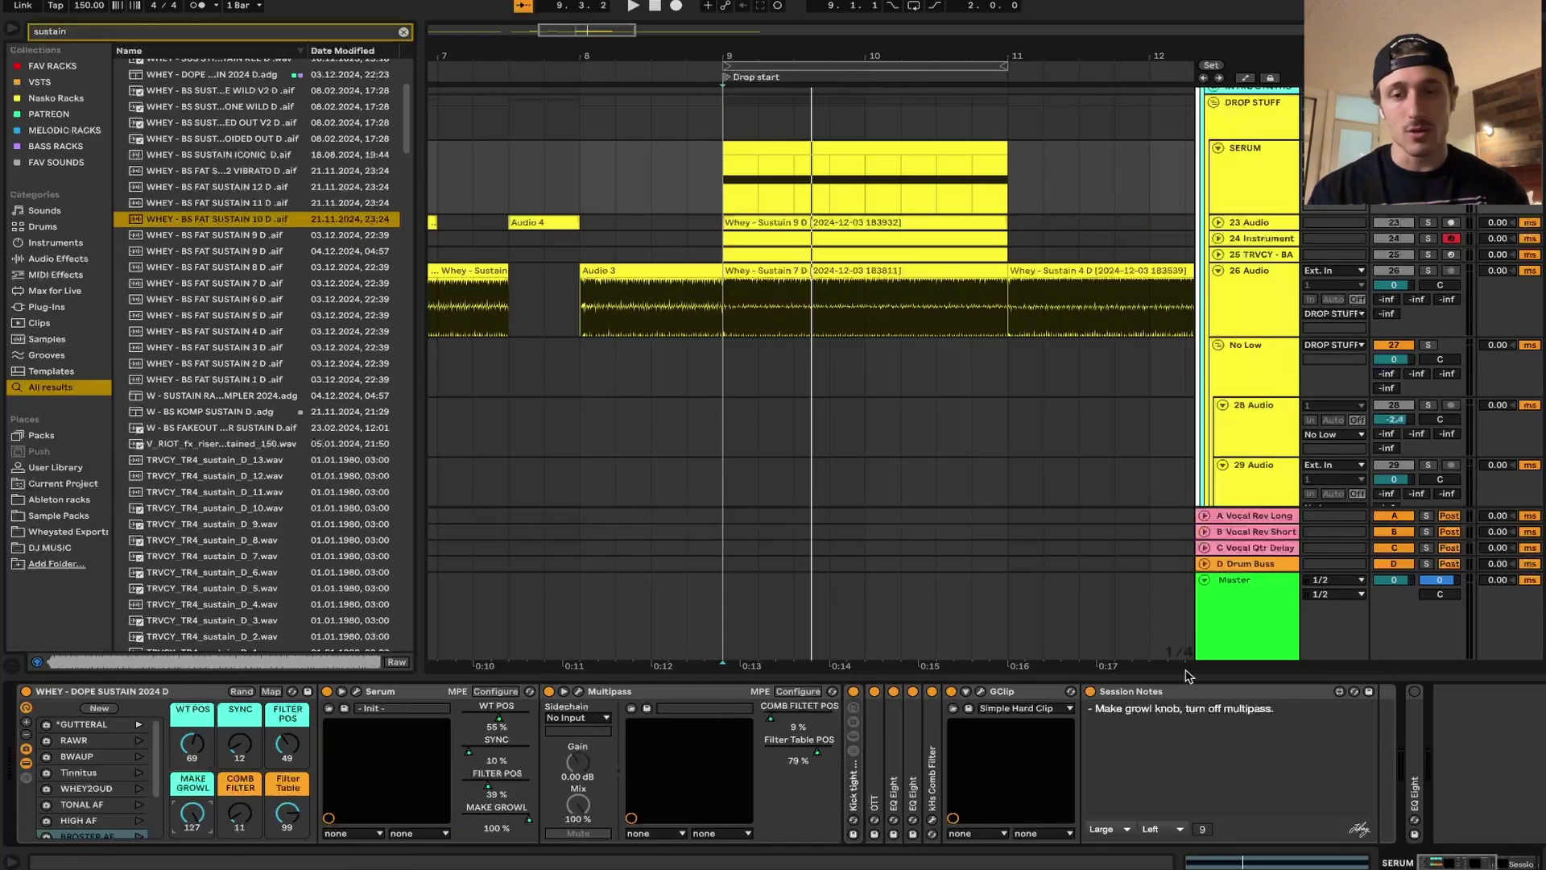
Turn off Multipass in the sustain rack and play the patch with the WHEY2GUD macro variation.
{"action": "left_click", "coordinate": [549, 691]}
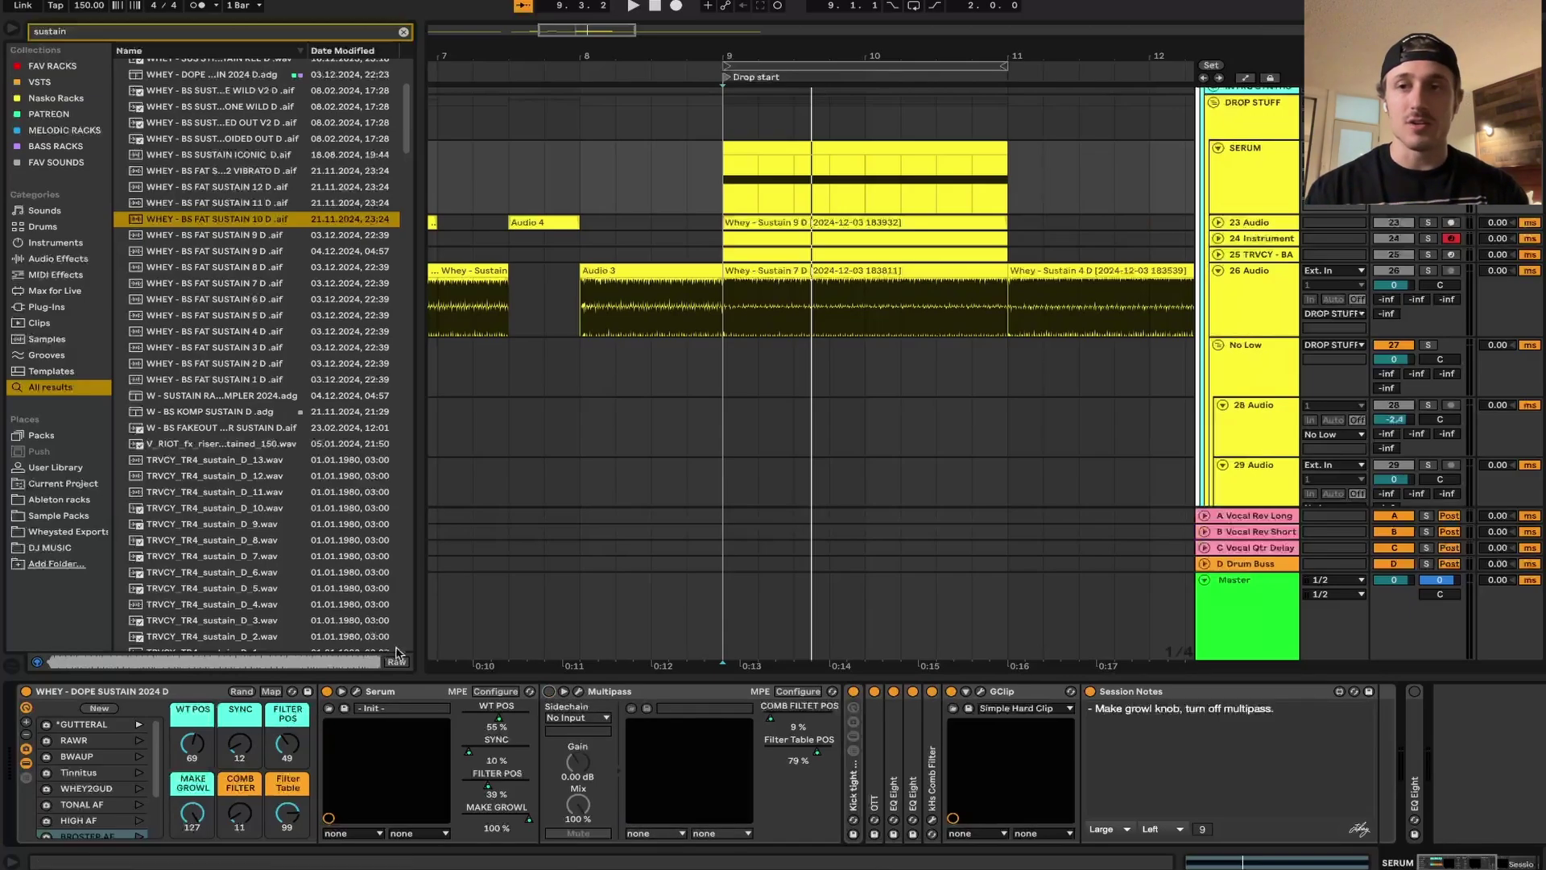
{"action": "key", "text": "space"}
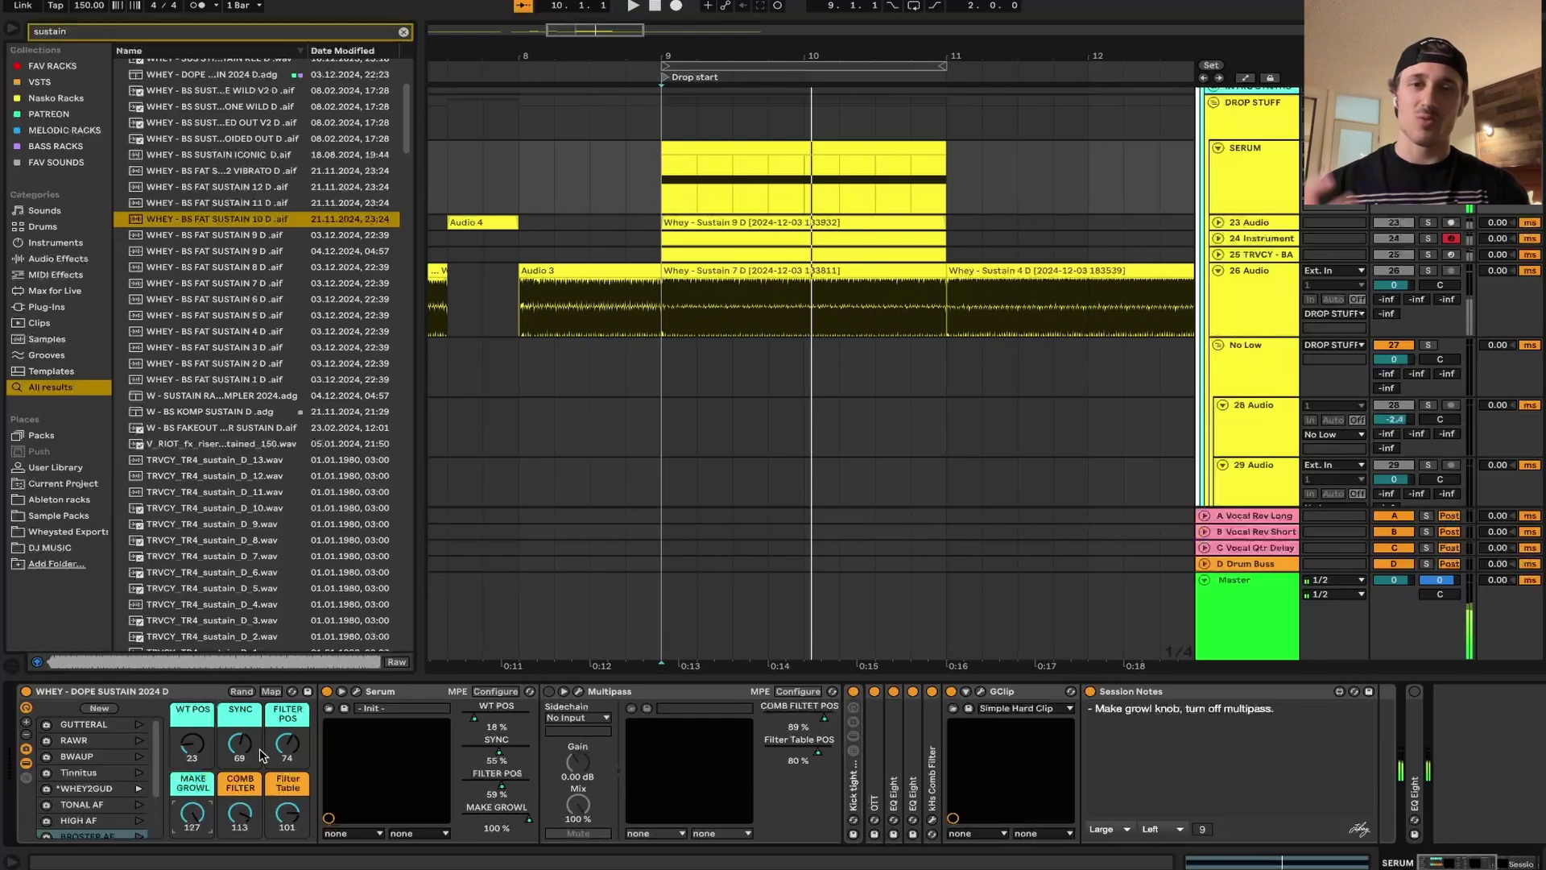
Show Serum's window and review the LFO 2 shape and its modulation matrix routing to Mast.Tun via Macro 4.
{"action": "left_click", "coordinate": [357, 692]}
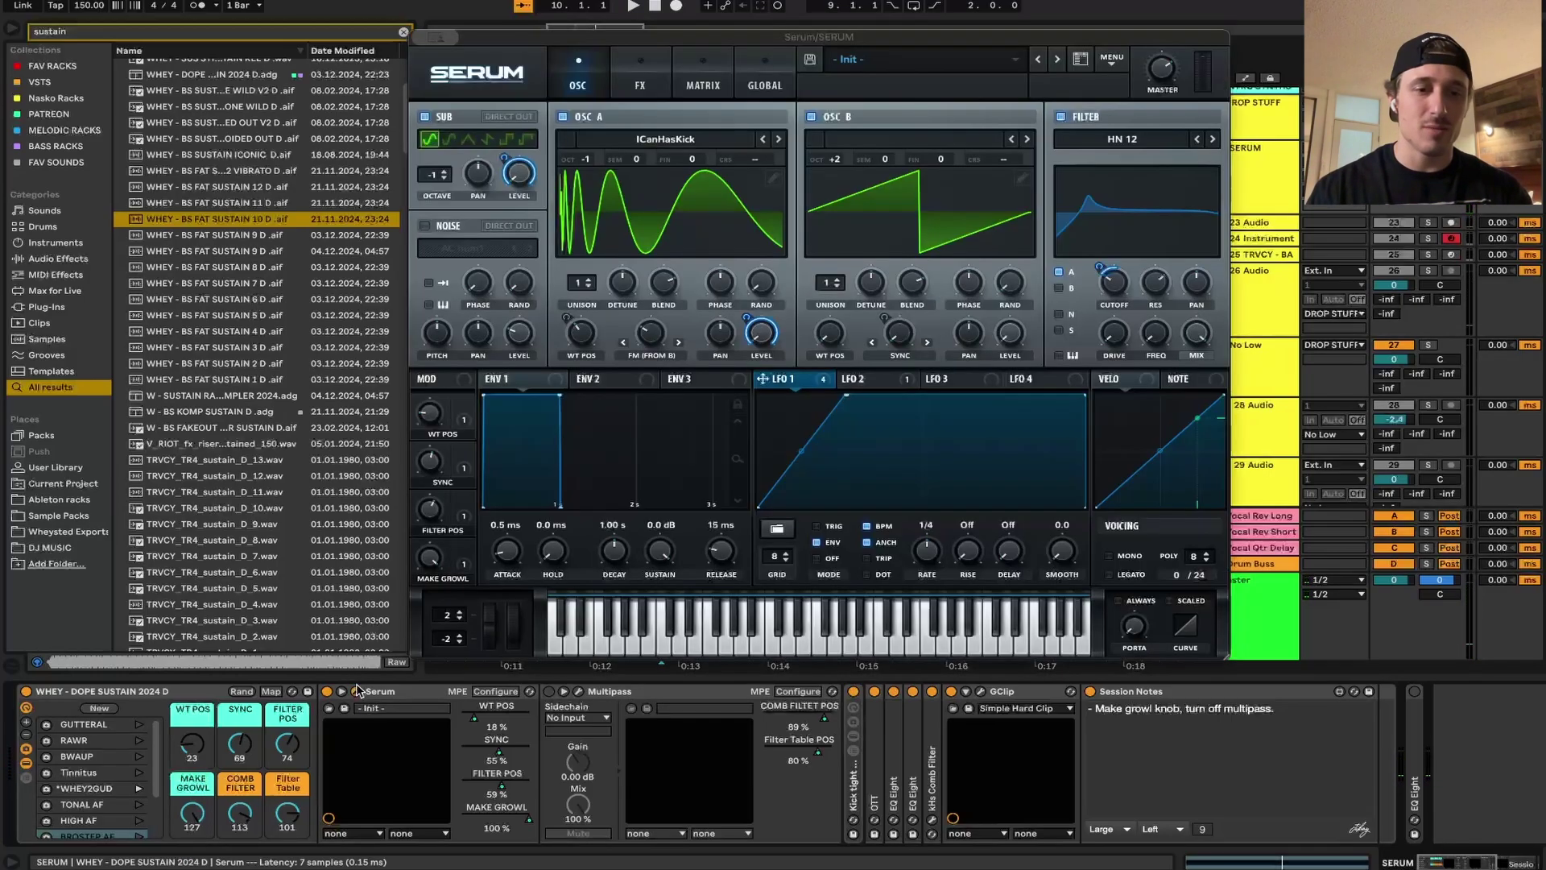
{"action": "left_click", "coordinate": [878, 378]}
{"action": "left_click", "coordinate": [703, 79]}
{"action": "scroll", "coordinate": [605, 313], "scroll_direction": "down", "scroll_amount": 3}
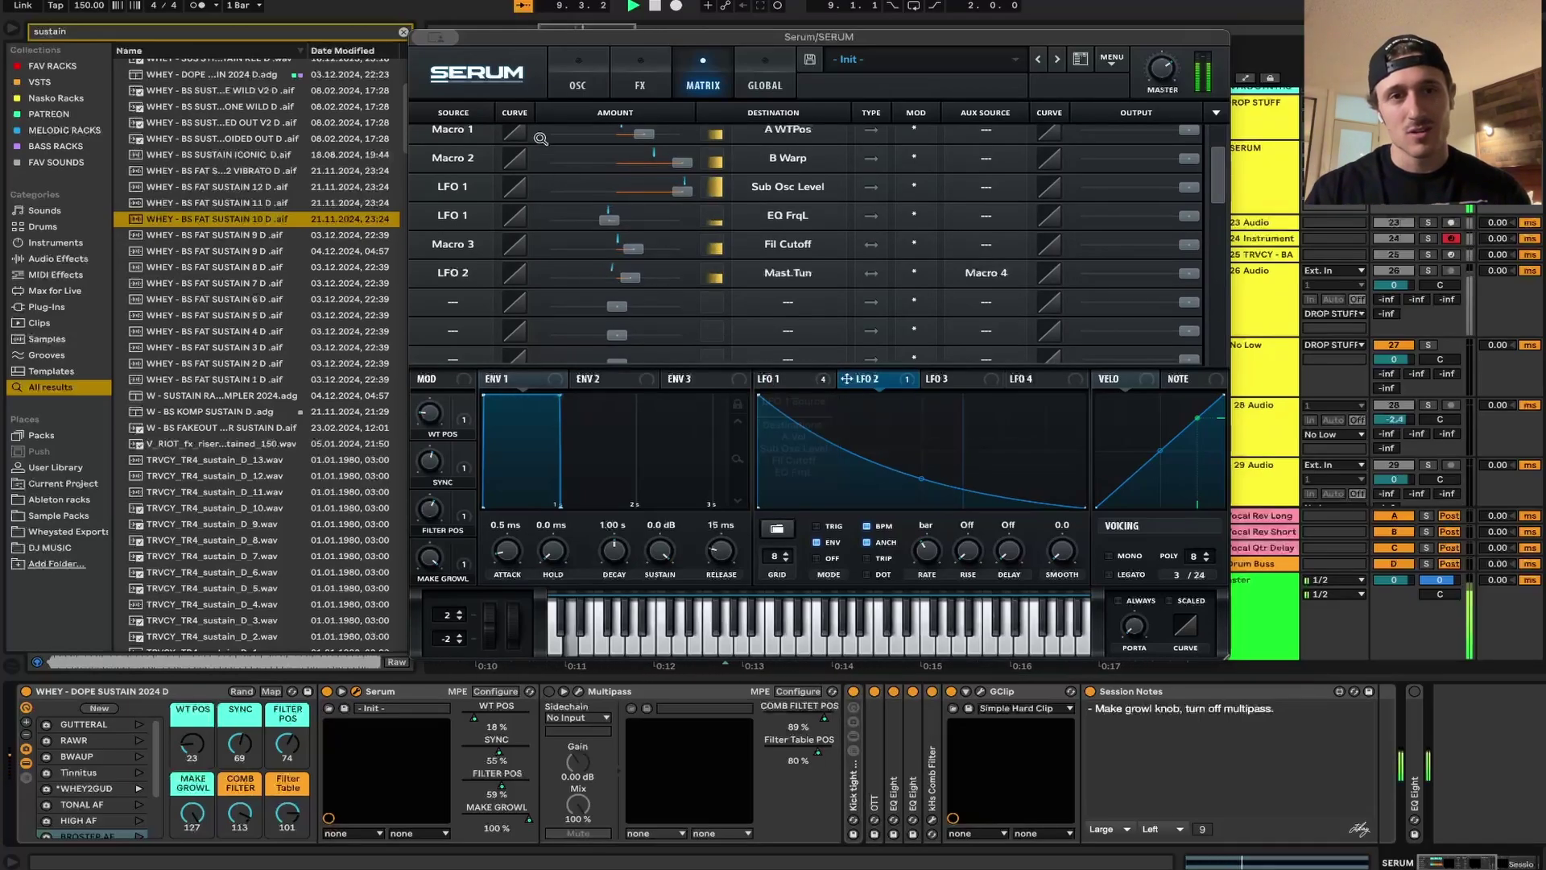
Return to Serum's oscillator view, switch the sub oscillator off and back on, and stop playback.
{"action": "left_click", "coordinate": [575, 83]}
{"action": "left_click", "coordinate": [427, 120]}
{"action": "key", "text": "space"}
{"action": "left_click", "coordinate": [427, 119]}
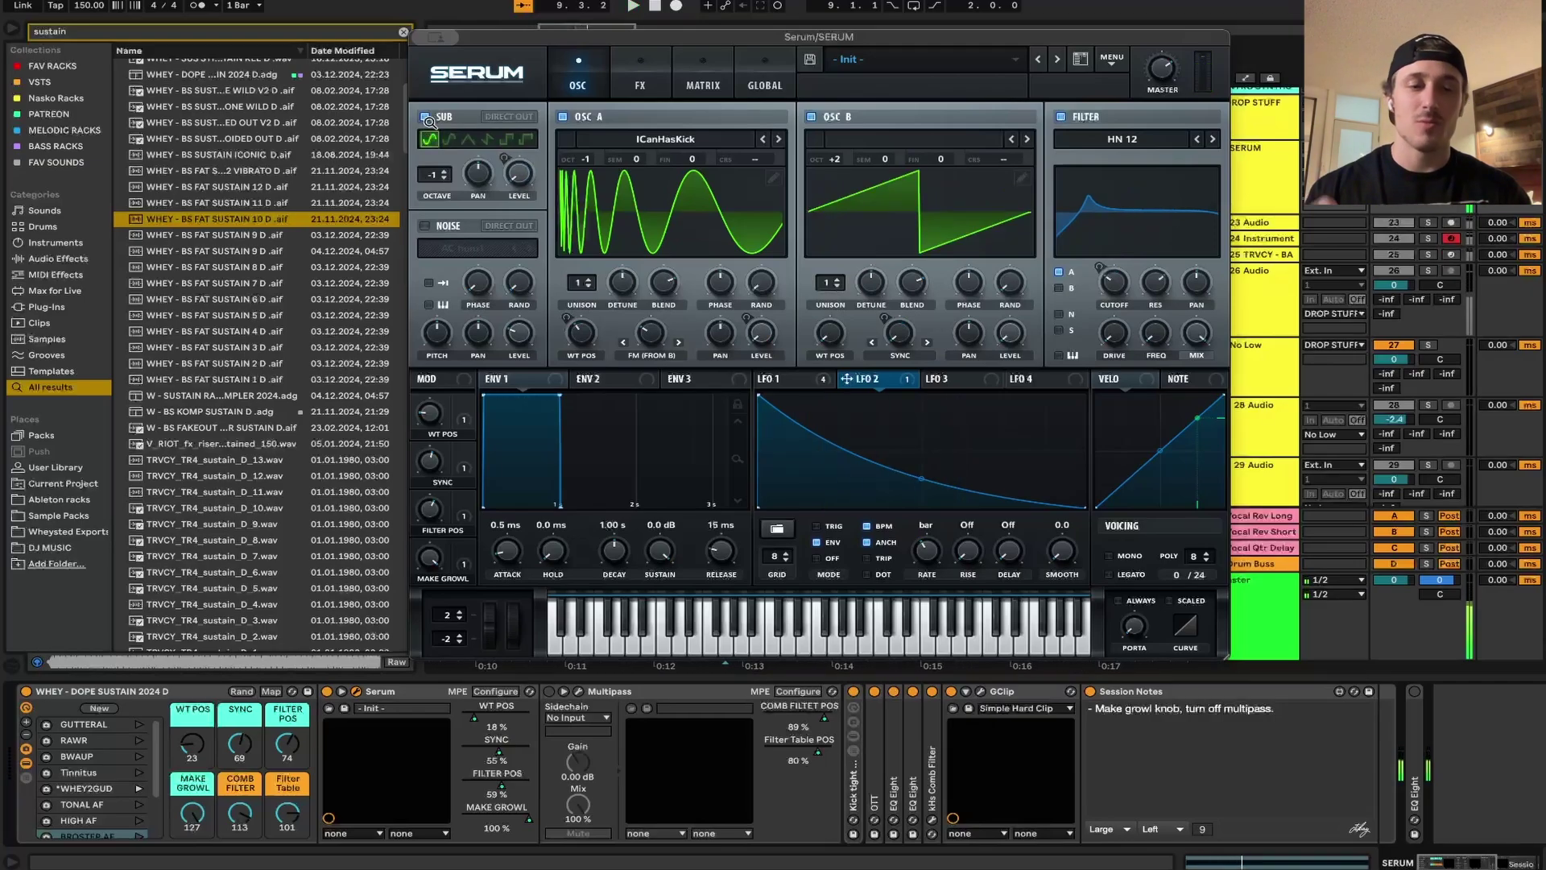
Lower the rack's MAKE GROWL macro to 95.
{"action": "left_click_drag", "start_coordinate": [184, 815], "coordinate": [199, 821]}
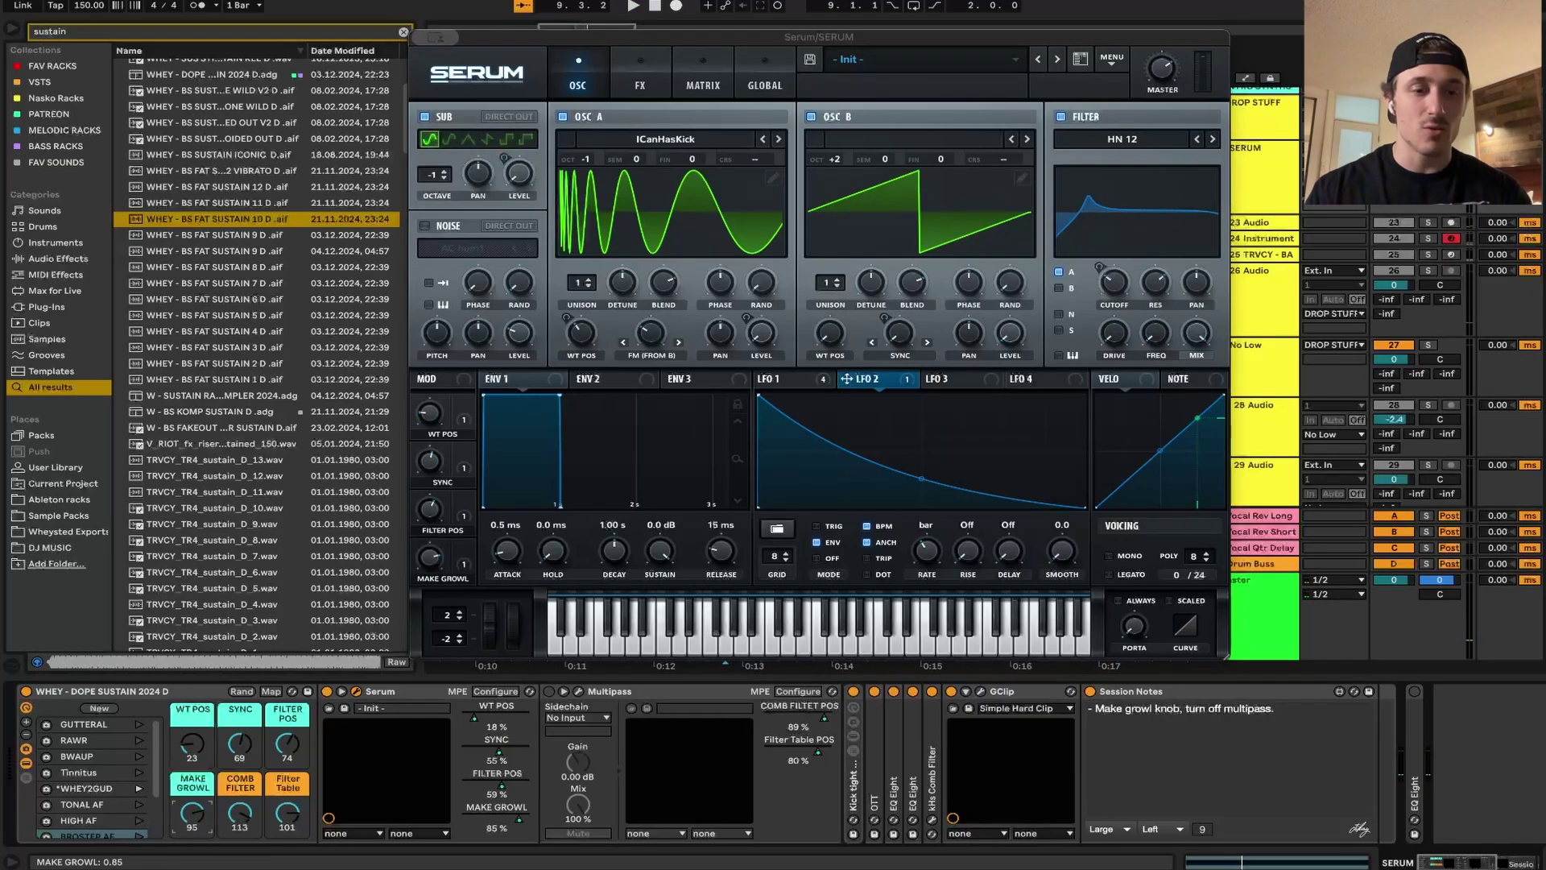